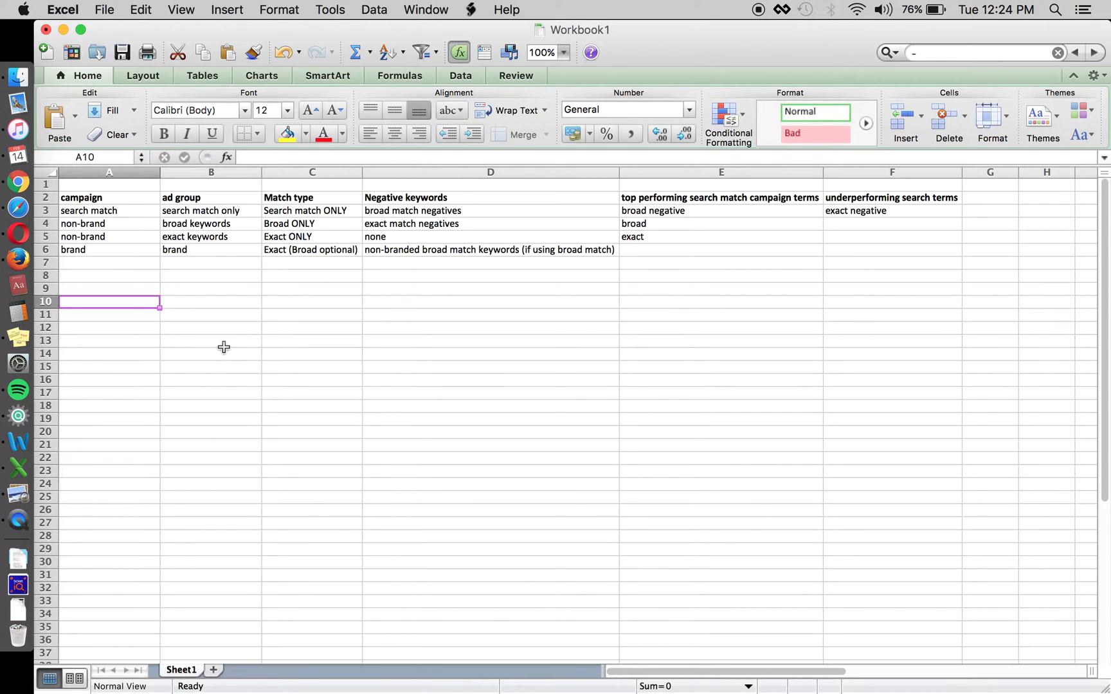
# Review the campaign column from A2 to A6: search match, non-brand and brand campaigns
pyautogui.click(143, 198)
pyautogui.press('super+shift+Down')
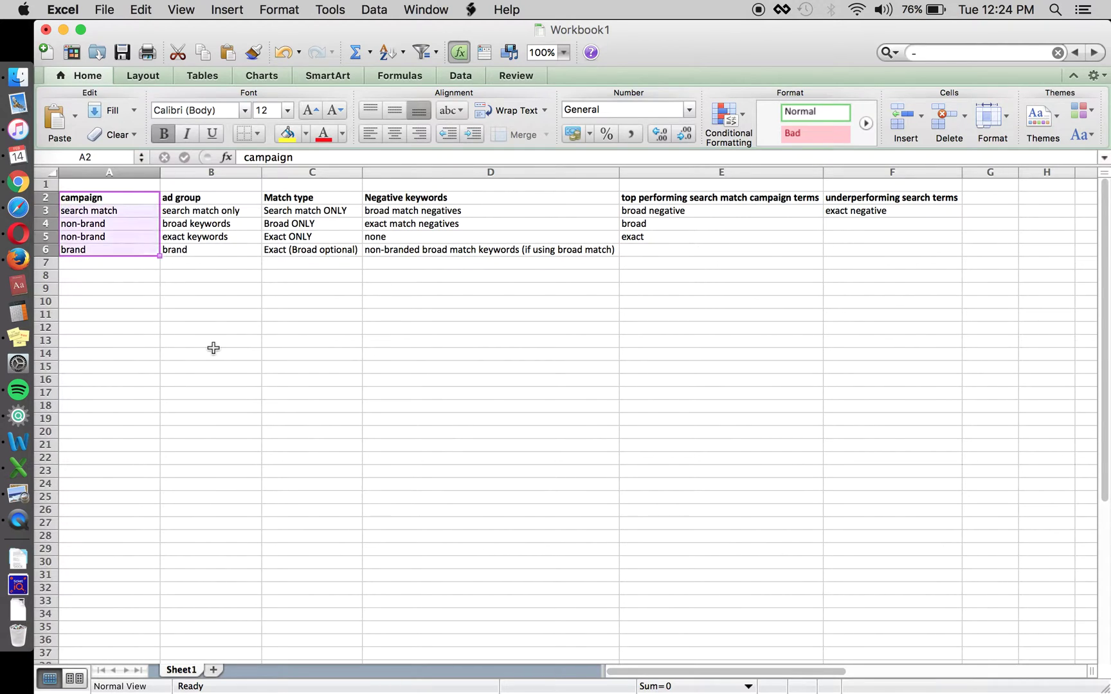
pyautogui.press('Down')
pyautogui.press('Down')
pyautogui.press('Up')
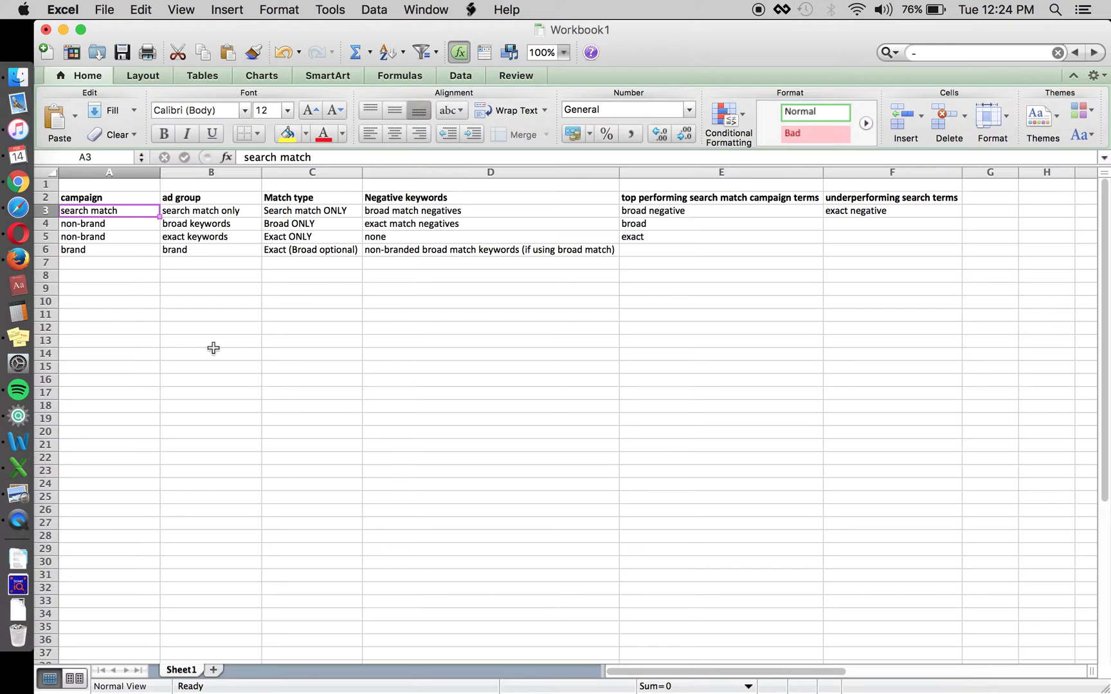
pyautogui.press('Down')
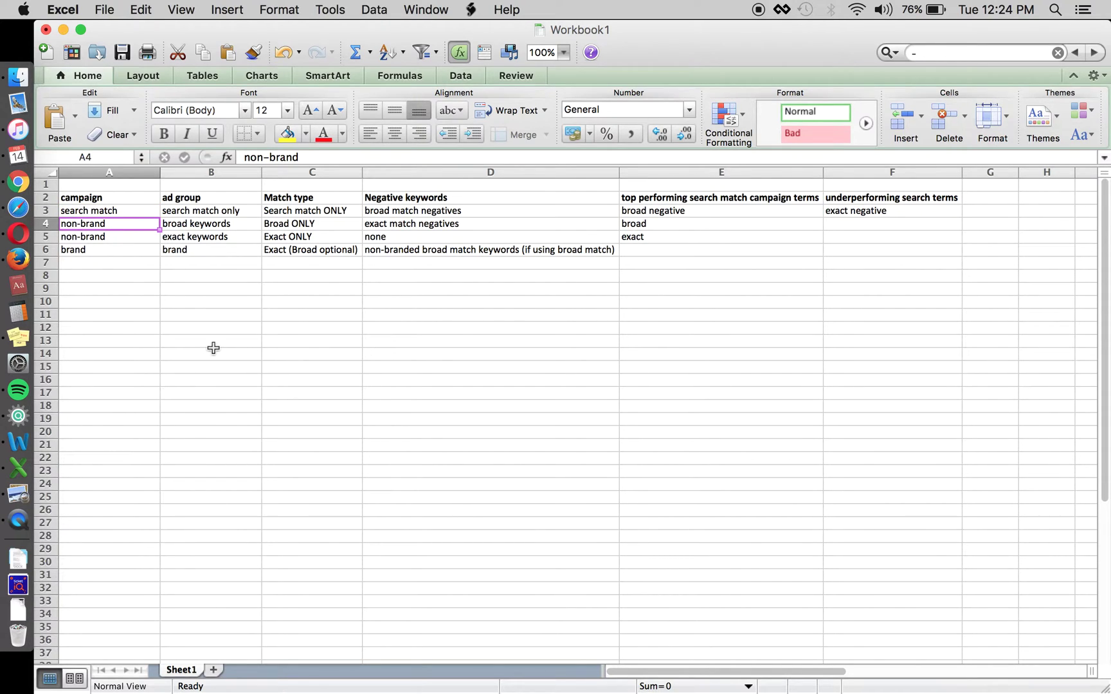
pyautogui.press('Down')
pyautogui.press('Down')
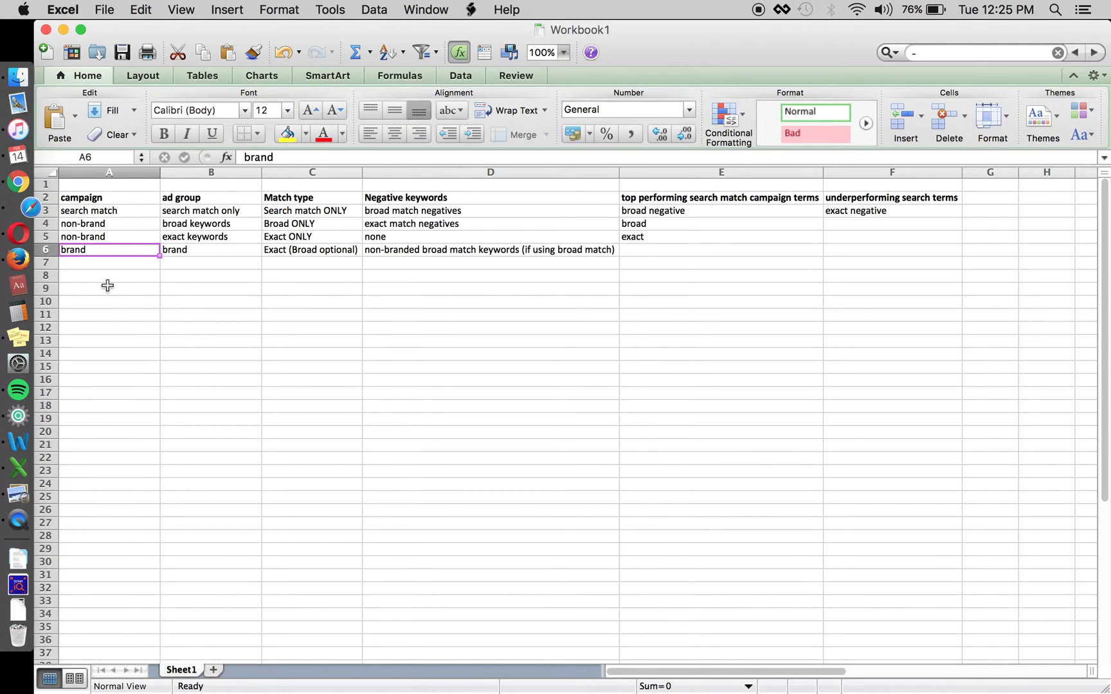
pyautogui.press('Up')
pyautogui.press('Up')
pyautogui.press('Up')
pyautogui.press('Right')
pyautogui.press('Down')
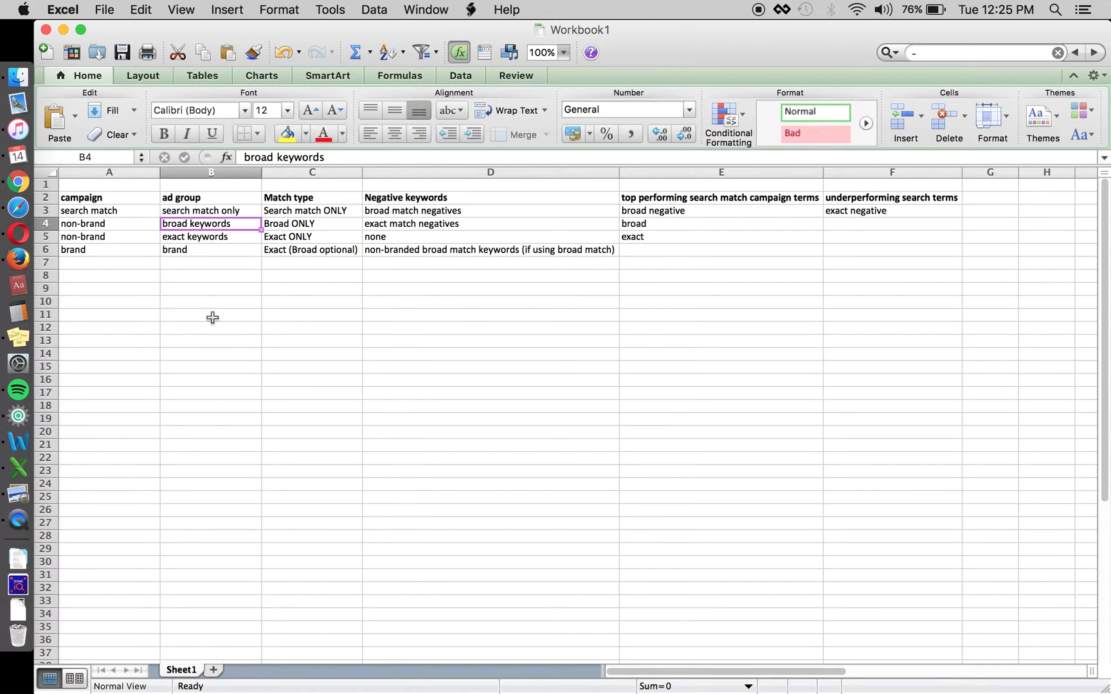
# Check the brand campaign in A6 and the search match and non-brand rows
pyautogui.click(98, 250)
pyautogui.click(127, 307)
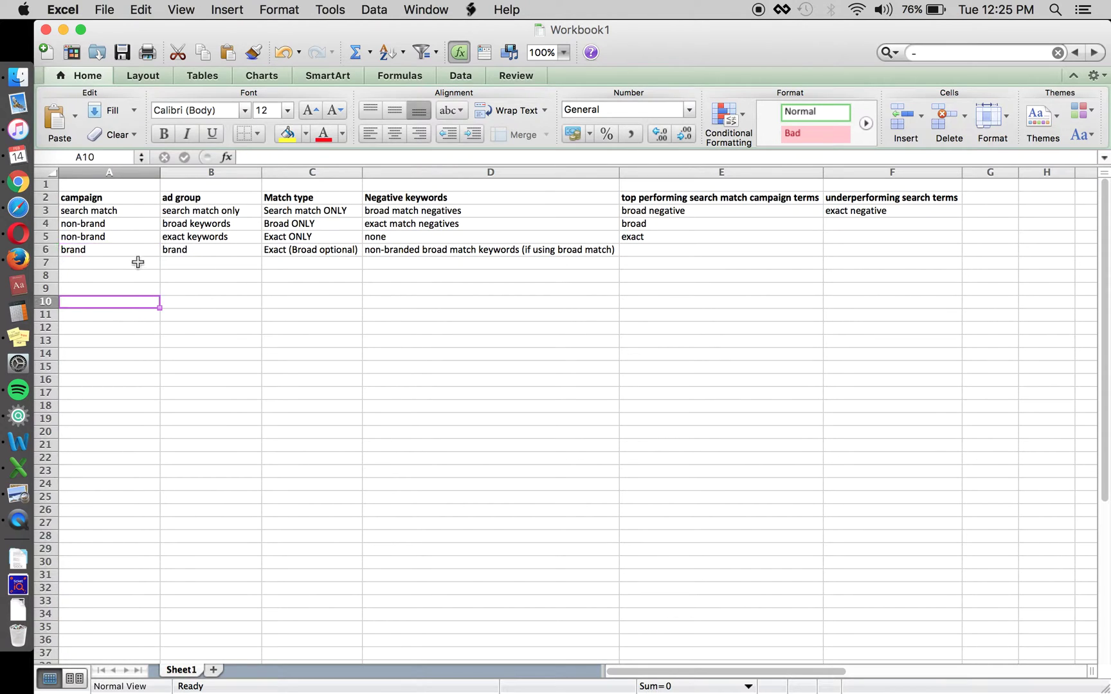
pyautogui.click(110, 216)
pyautogui.hotkey('shift', 'Down')
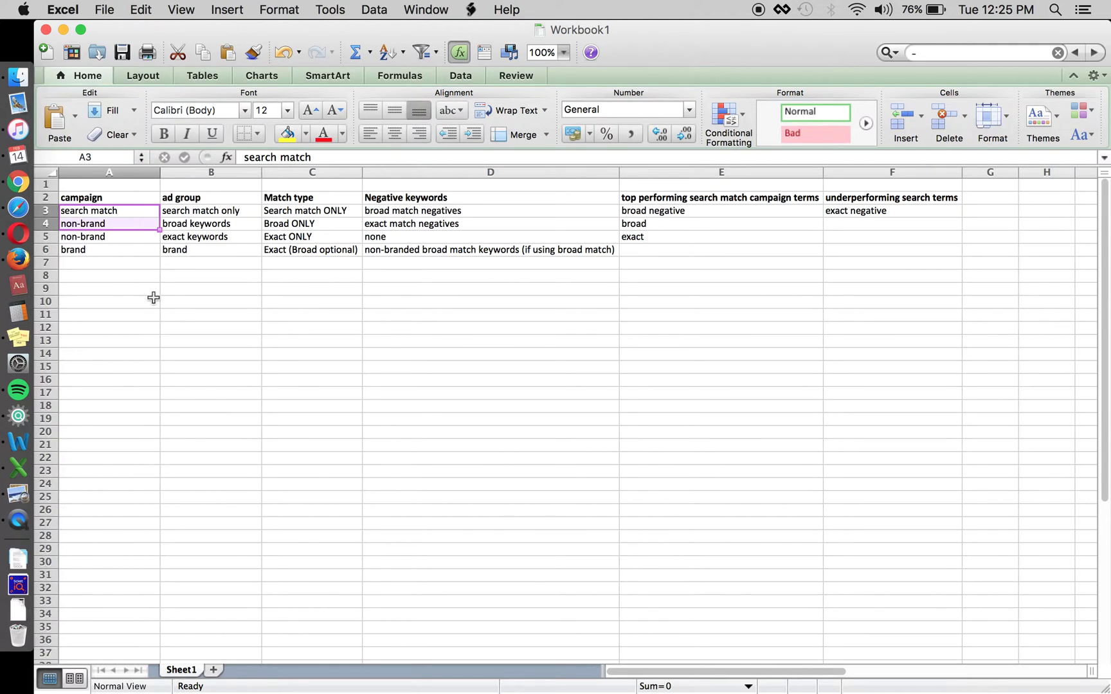
pyautogui.click(128, 216)
# Step through the search match only, broad keywords and exact keywords ad groups
pyautogui.press('Right')
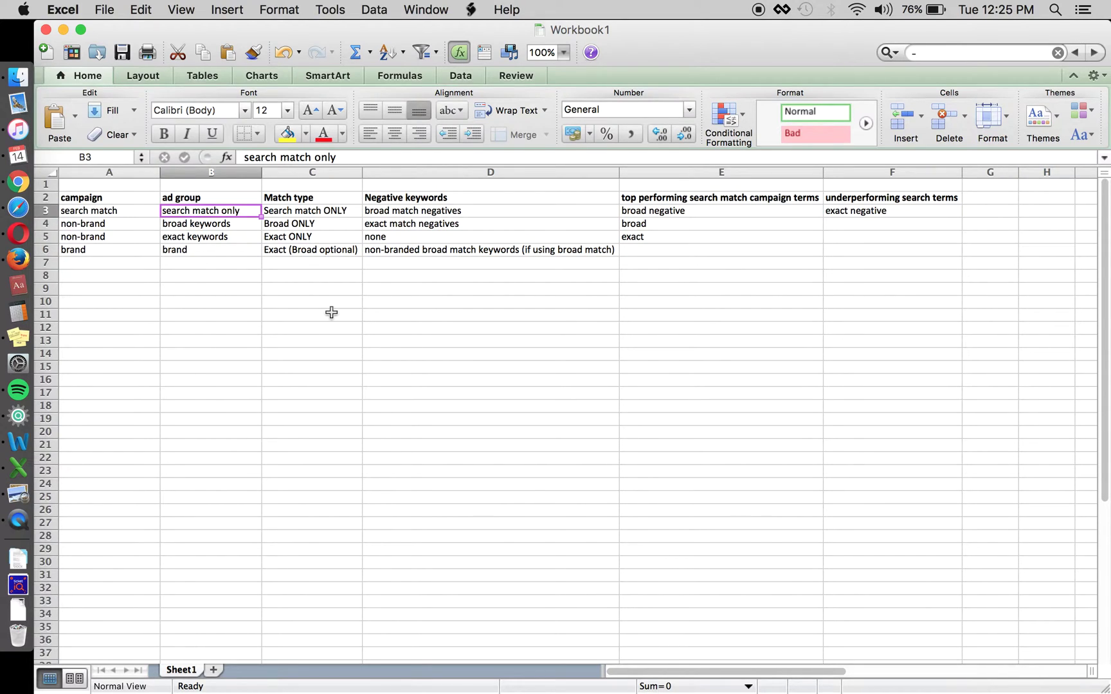
pyautogui.press('Down')
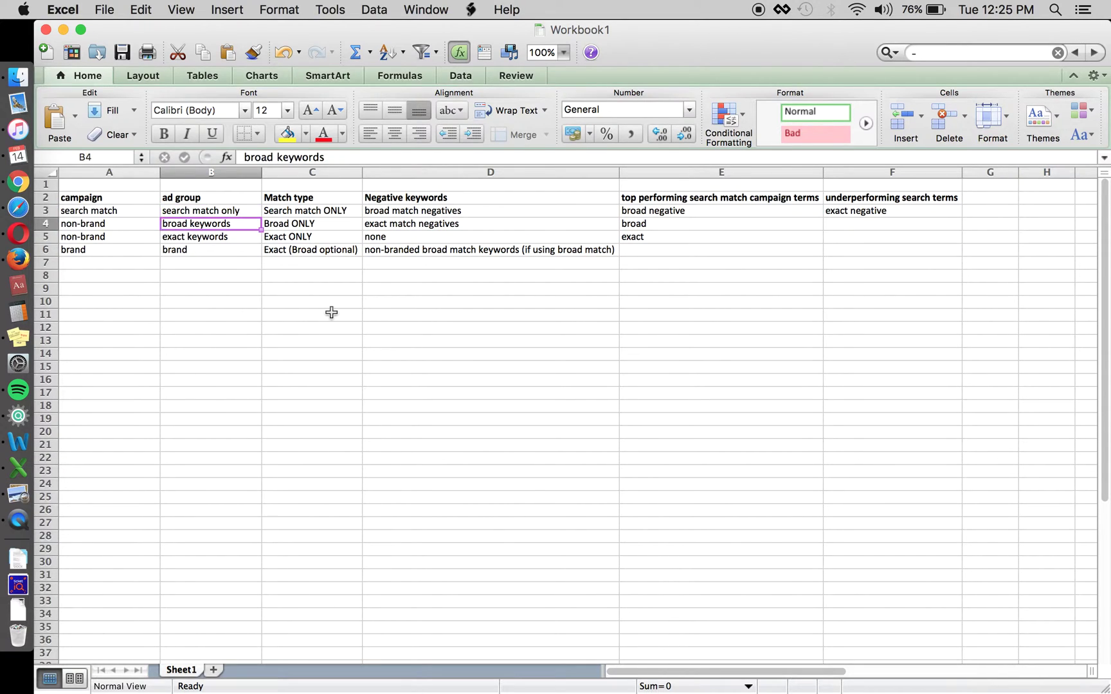
pyautogui.press('Left')
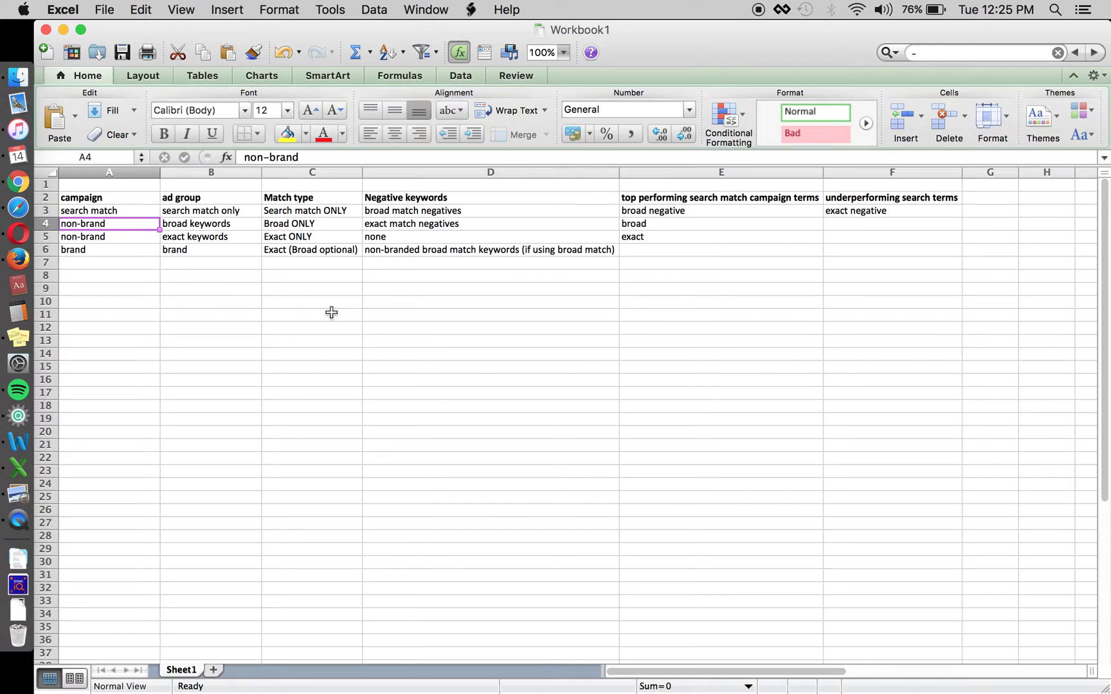
pyautogui.press('Right')
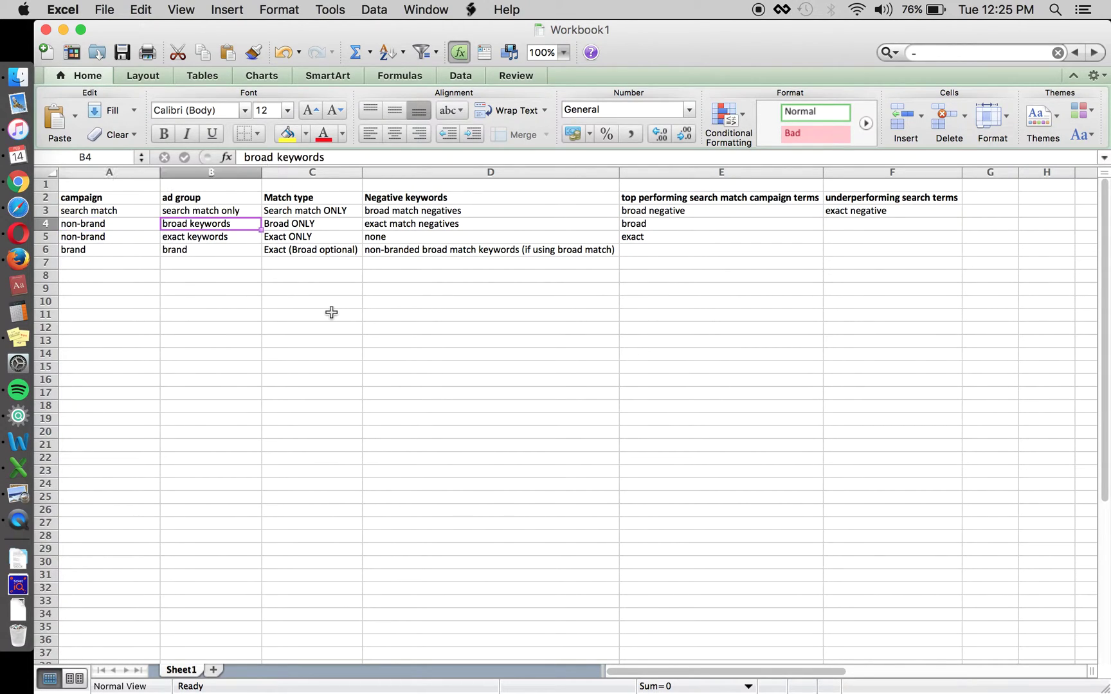
pyautogui.press('Down')
pyautogui.press('Up')
pyautogui.press('Left')
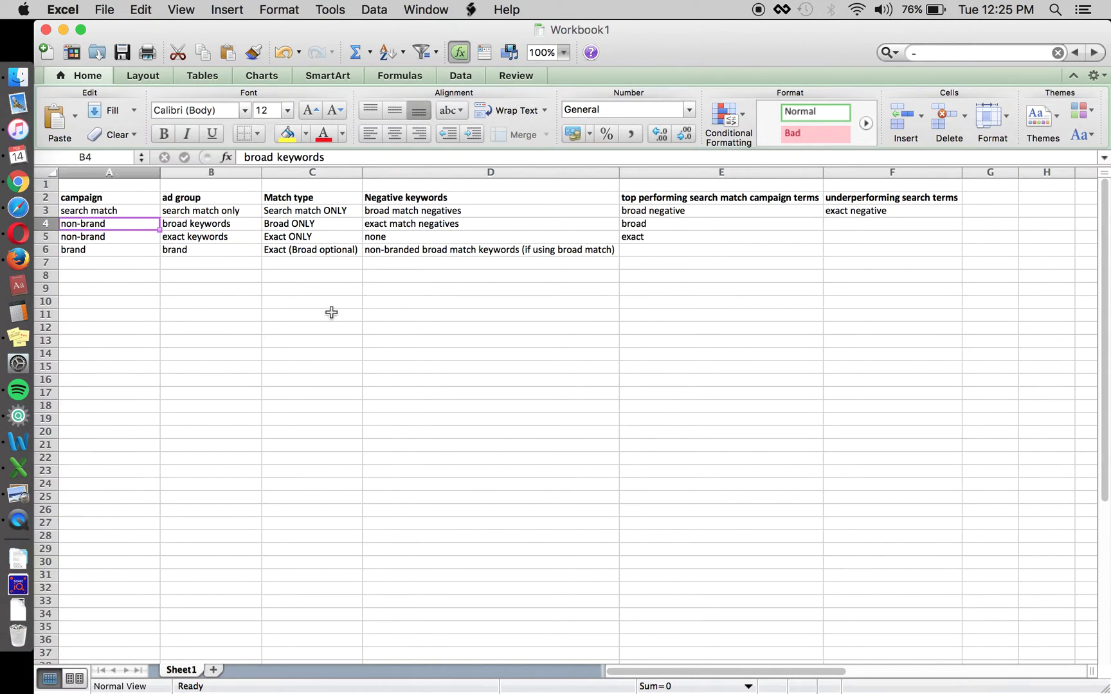
pyautogui.press('Up')
pyautogui.press('Right')
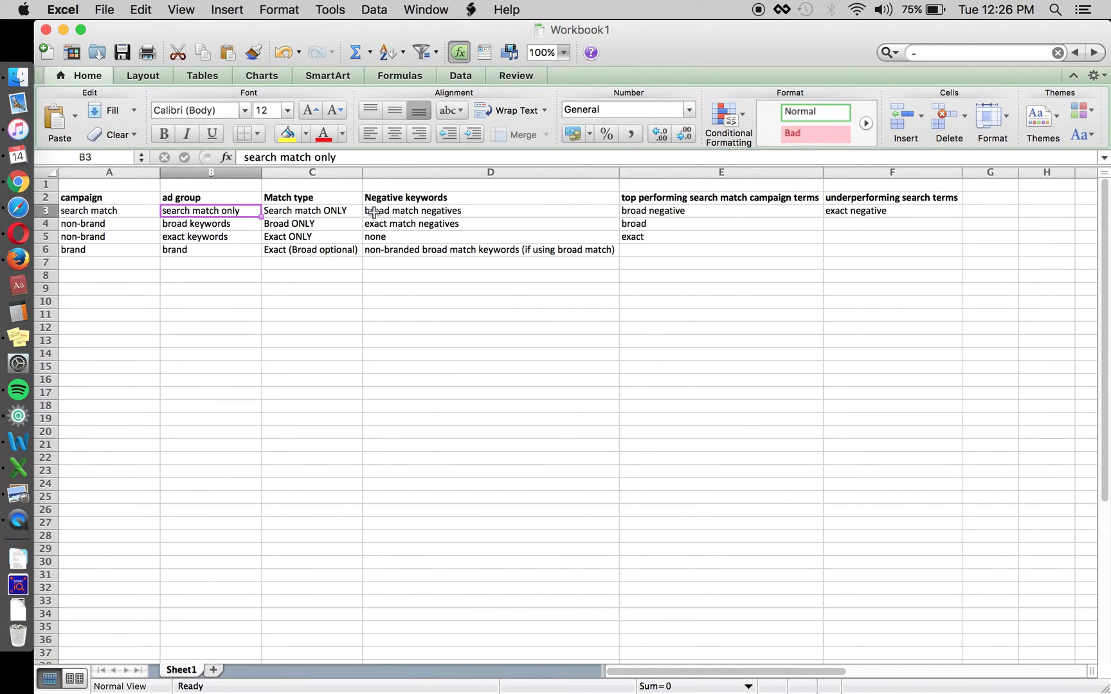
# Inspect the top and underperforming search term headers and the broad negative rules in D3–E3
pyautogui.click(718, 198)
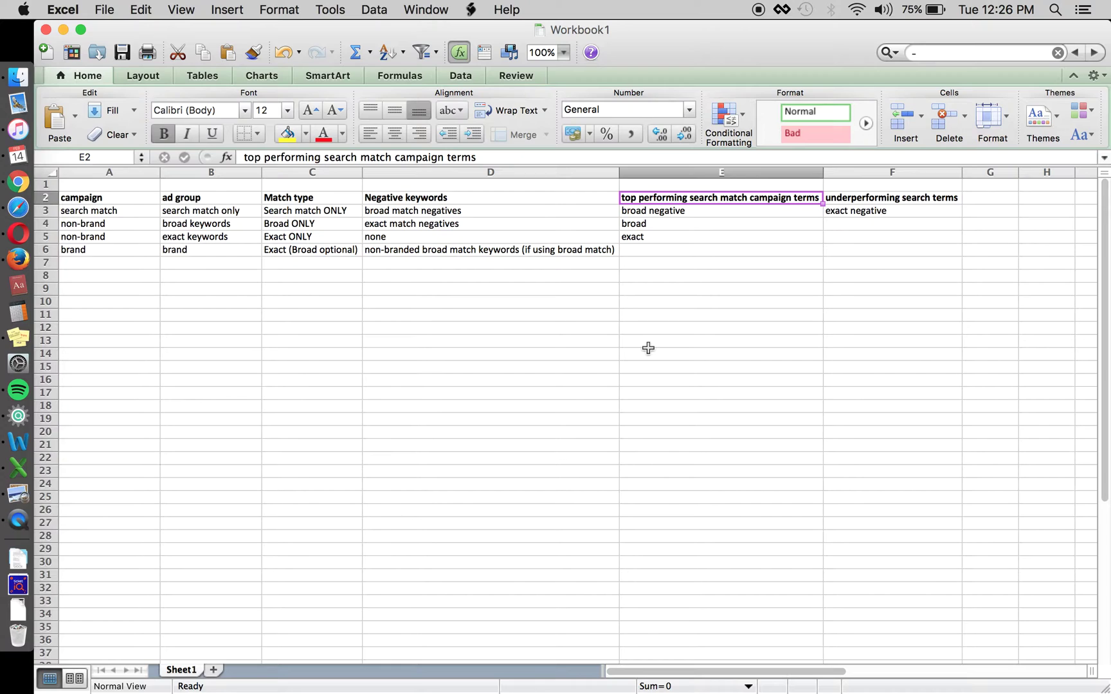
pyautogui.press('Tab')
pyautogui.hotkey('shift', 'Tab')
pyautogui.click(683, 211)
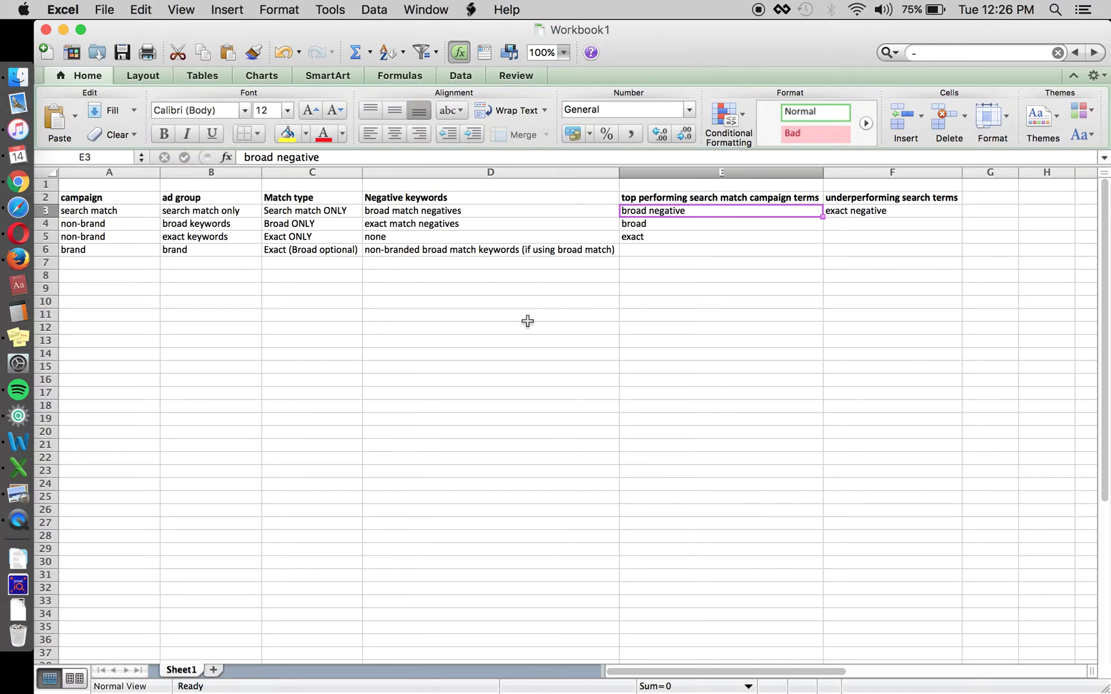
pyautogui.click(498, 212)
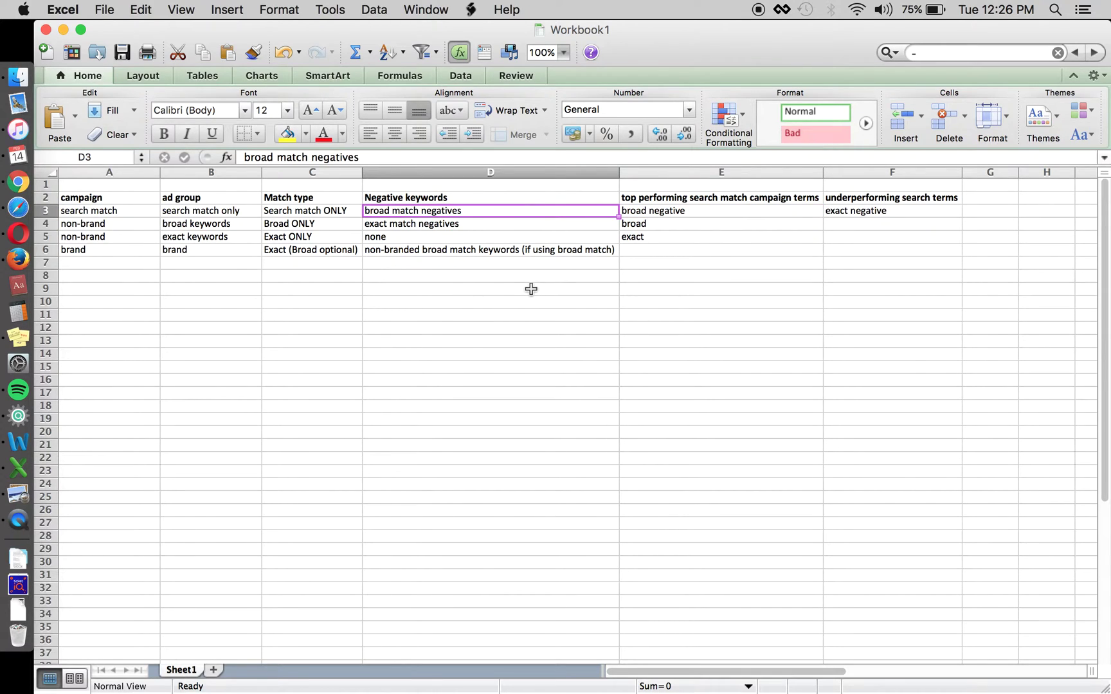
# Re-check the non-brand ad groups and the Search match ONLY match type
pyautogui.press('Left')
pyautogui.press('Left')
pyautogui.press('Left')
pyautogui.press('Down')
pyautogui.press('Right')
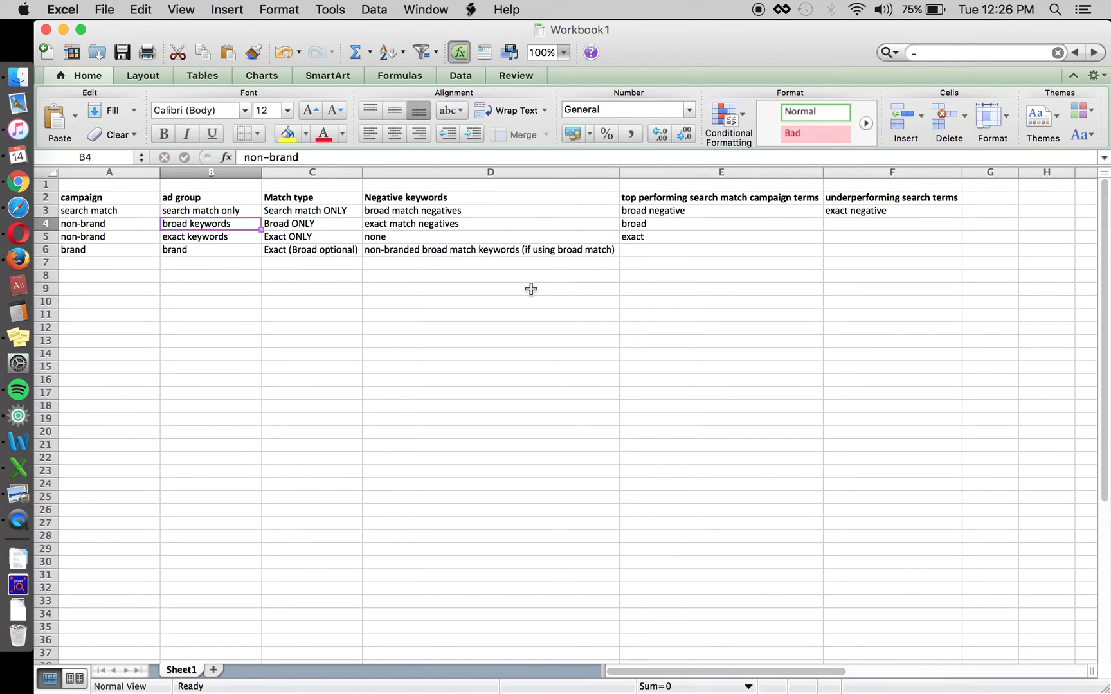
pyautogui.hotkey('shift', 'Down')
pyautogui.press('Up')
pyautogui.press('Down')
pyautogui.press('Up')
pyautogui.press('Right')
pyautogui.press('Right')
pyautogui.press('Left')
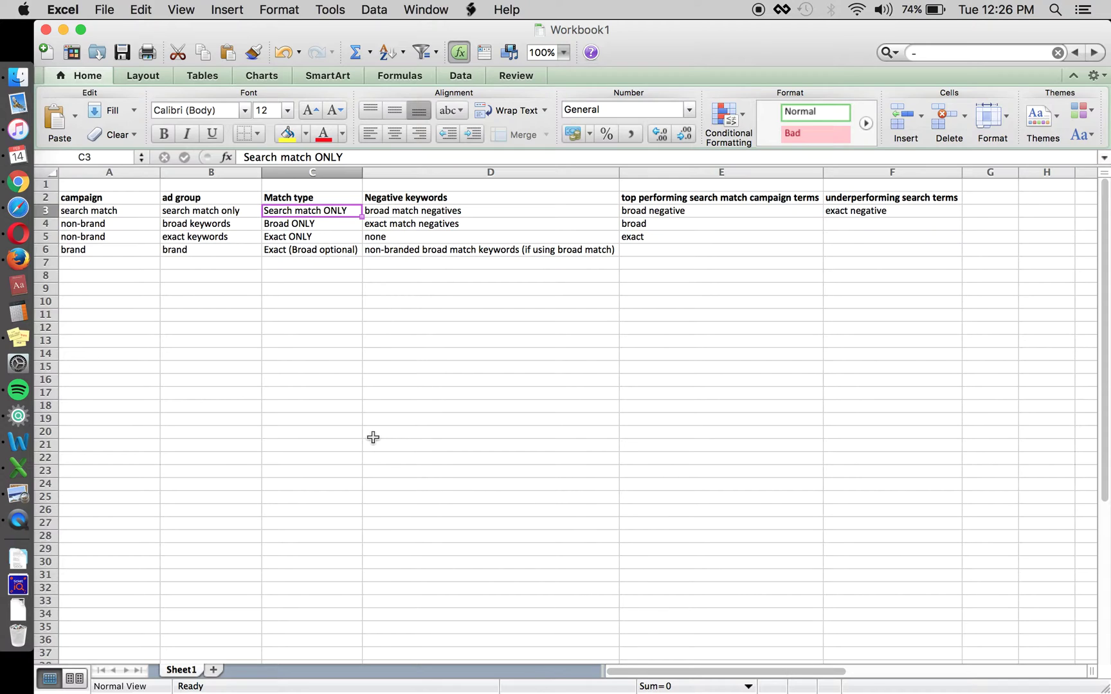
# Select the top performing and underperforming search term headers in E2 and F2
pyautogui.click(716, 195)
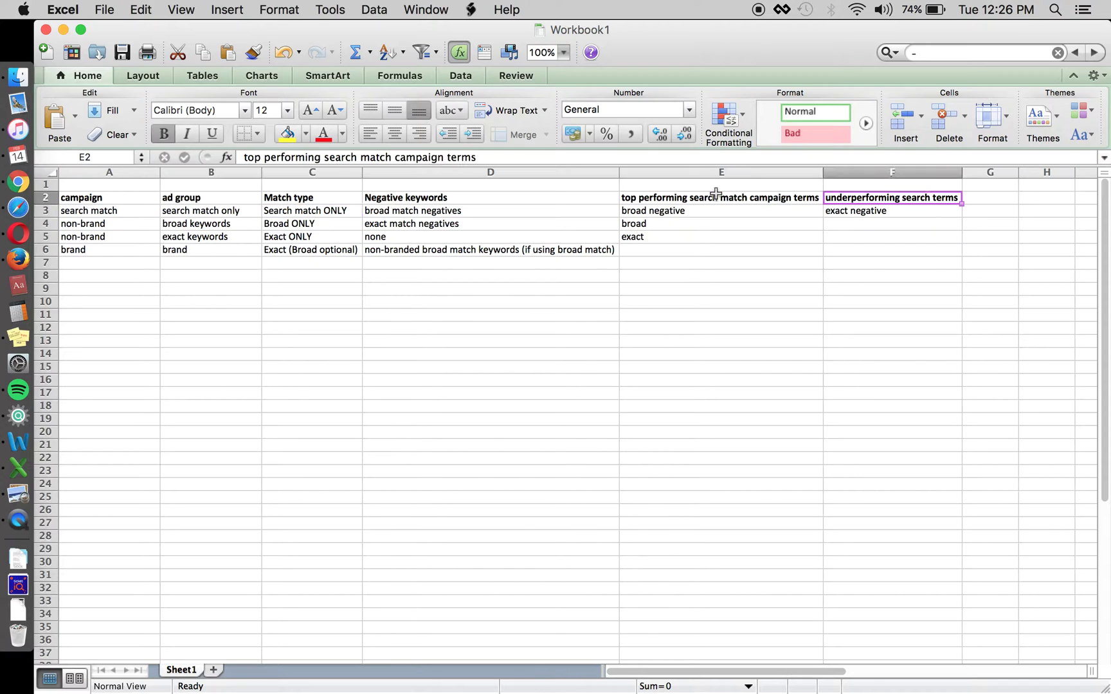
pyautogui.press('Right')
pyautogui.press('Left')
pyautogui.hotkey('shift', 'Right')
pyautogui.hotkey('shift', 'Left')
pyautogui.hotkey('shift', 'Left')
pyautogui.hotkey('shift', 'Right')
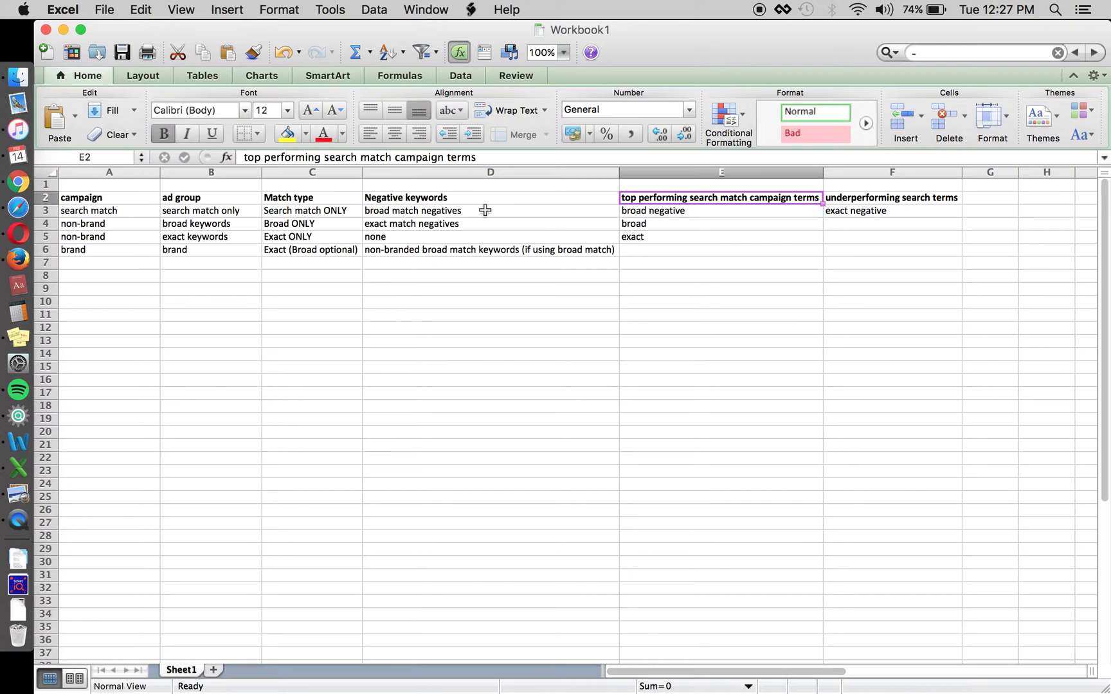
# Enter 'to do' in D10 and a bold 'negative' label above it in D9
pyautogui.click(470, 296)
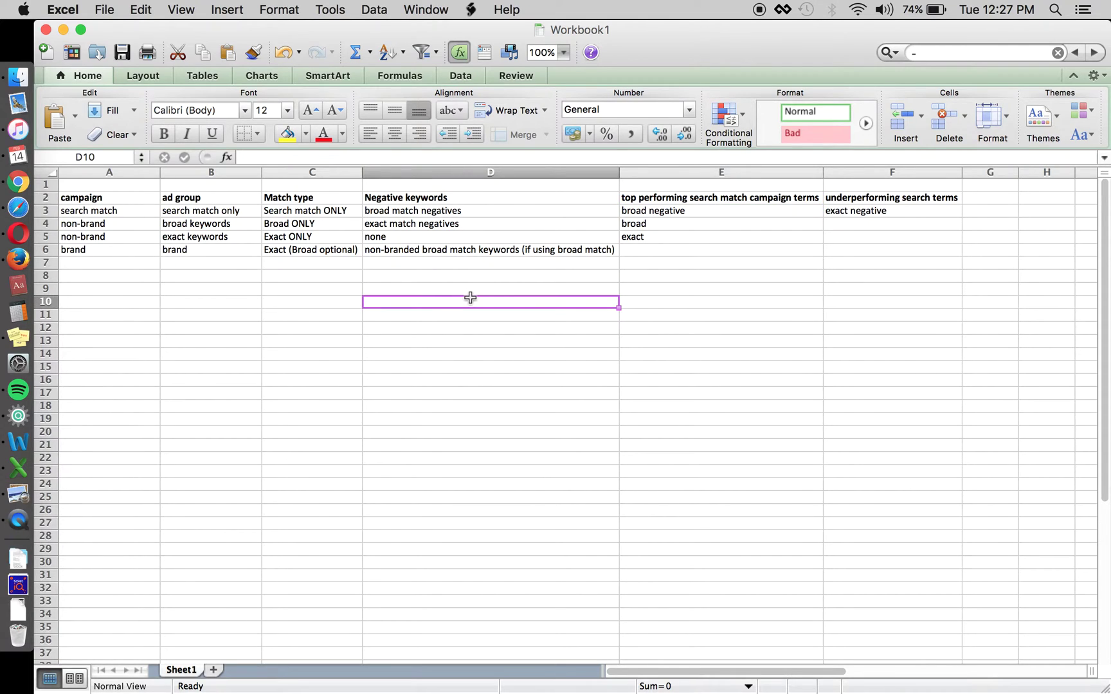
pyautogui.write('to do')
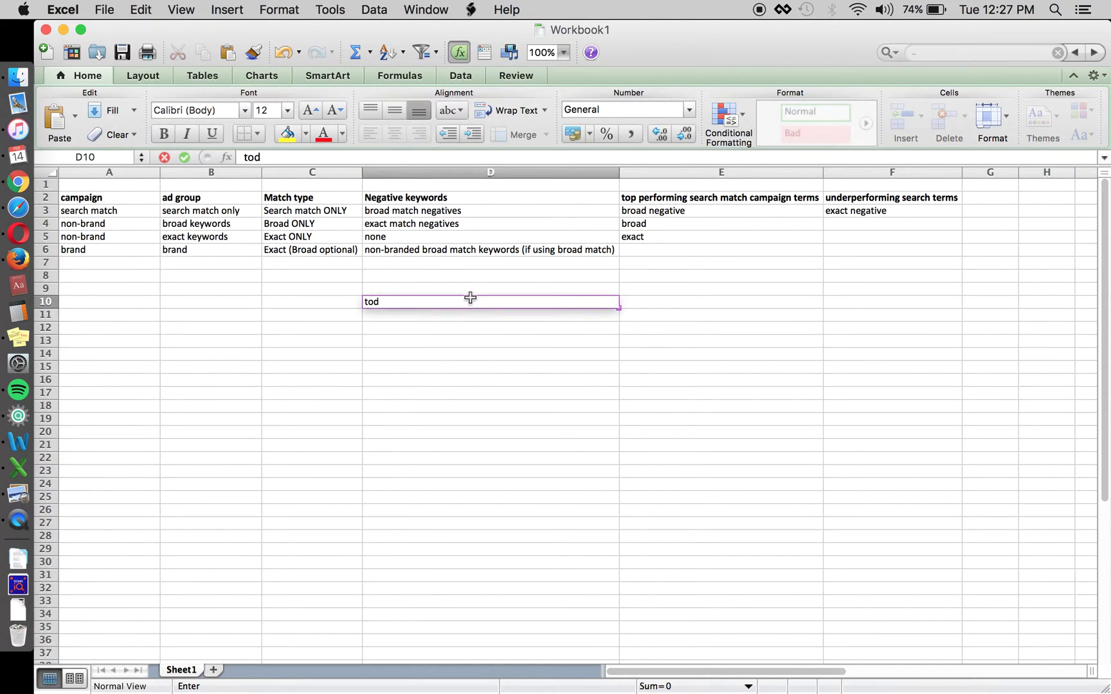
pyautogui.press('Return')
pyautogui.press('Up')
pyautogui.press('Up')
pyautogui.write('negative')
pyautogui.press('Return')
pyautogui.press('Up')
pyautogui.press('super+b')
pyautogui.press('Down')
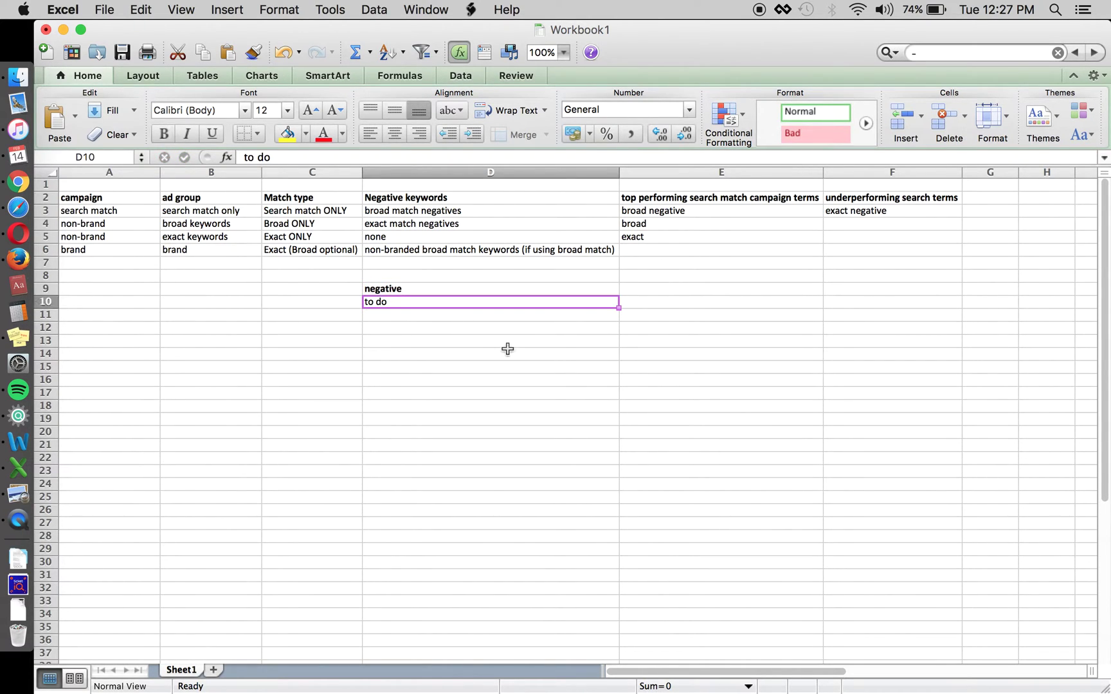
# Wrap the D10 entry in brackets so it reads '[to do]'
pyautogui.click(372, 157)
pyautogui.write(']')
pyautogui.click(248, 156)
pyautogui.write('[')
pyautogui.press('Return')
# Add a 'search term' header in E9 and copy it to the neighbouring header cells
pyautogui.press('Up')
pyautogui.press('Right')
pyautogui.press('Up')
pyautogui.write('search term')
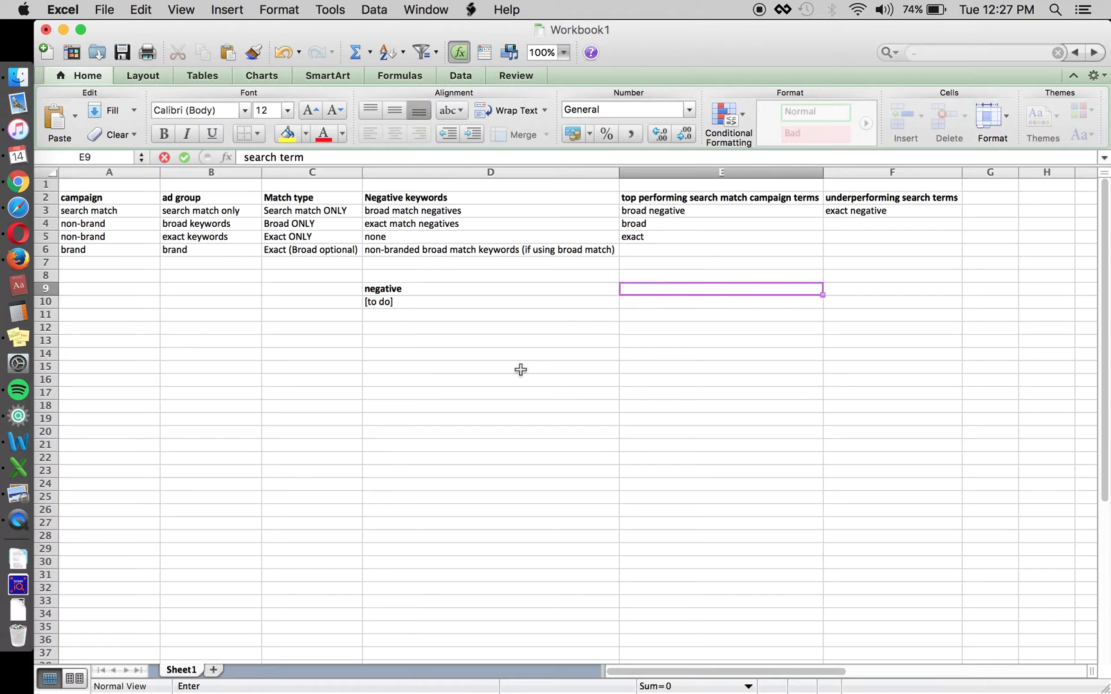
pyautogui.press('Tab')
pyautogui.press('Left')
pyautogui.press('cmd+c')
pyautogui.press('Right')
pyautogui.press('cmd+v')
pyautogui.press('Right')
pyautogui.press('cmd+v')
pyautogui.press('Left')
pyautogui.press('Left')
# Enter 'to do' in E10 and 'to do app' in F10
pyautogui.press('Down')
pyautogui.write('to do')
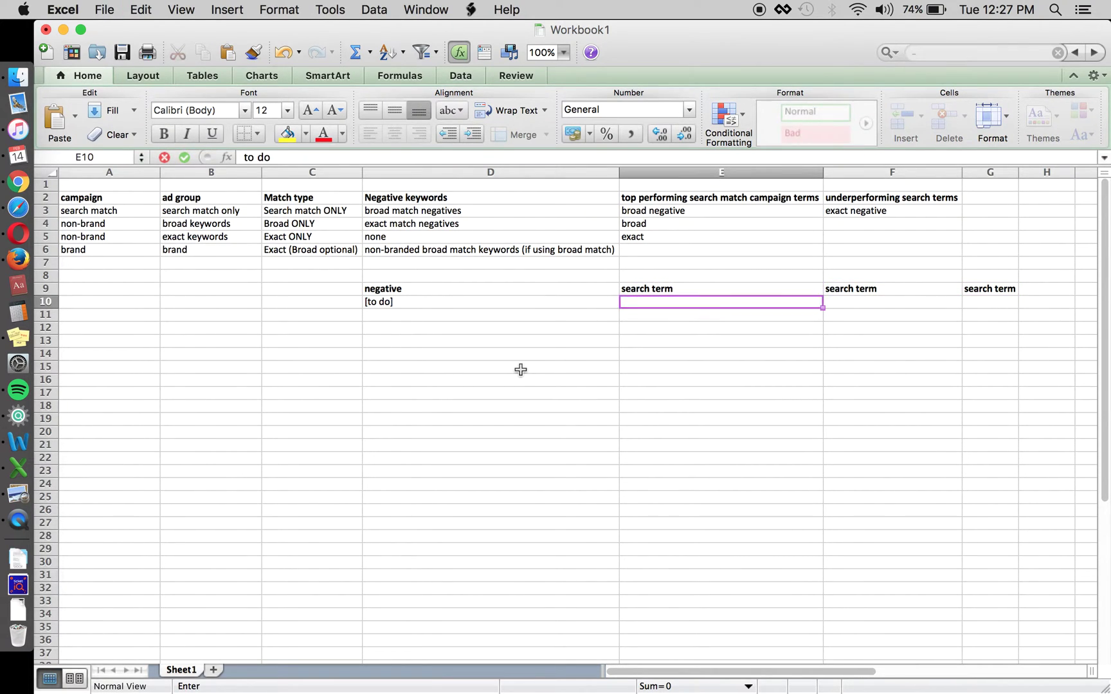
pyautogui.press('Return')
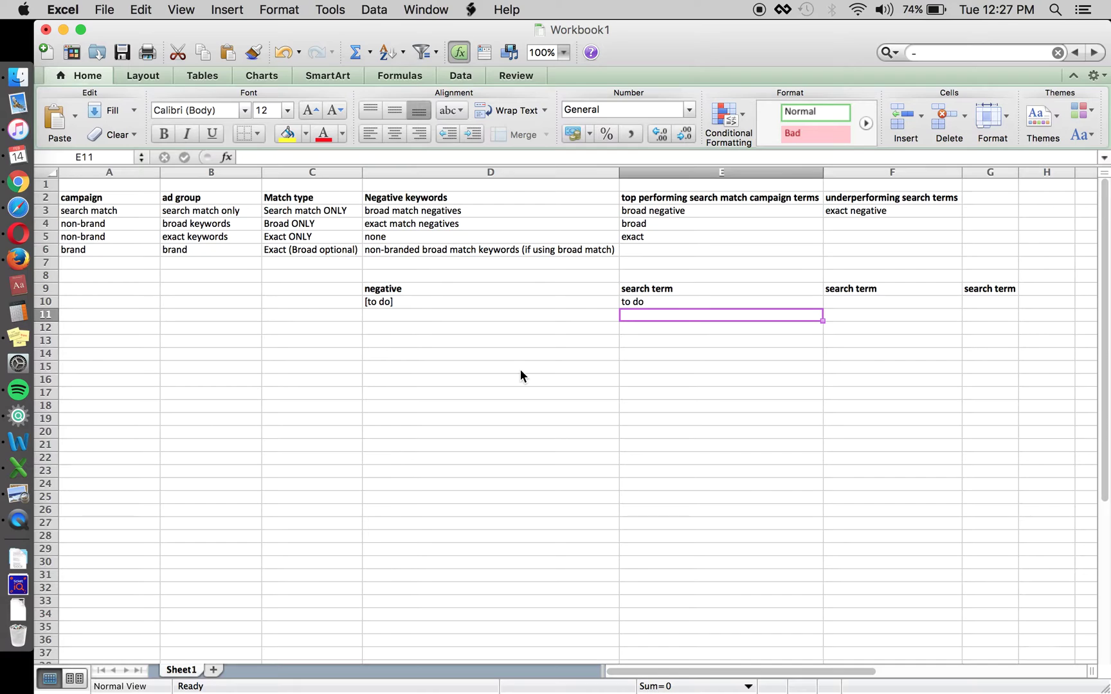
pyautogui.press('Up')
pyautogui.press('Right')
pyautogui.write('to do app')
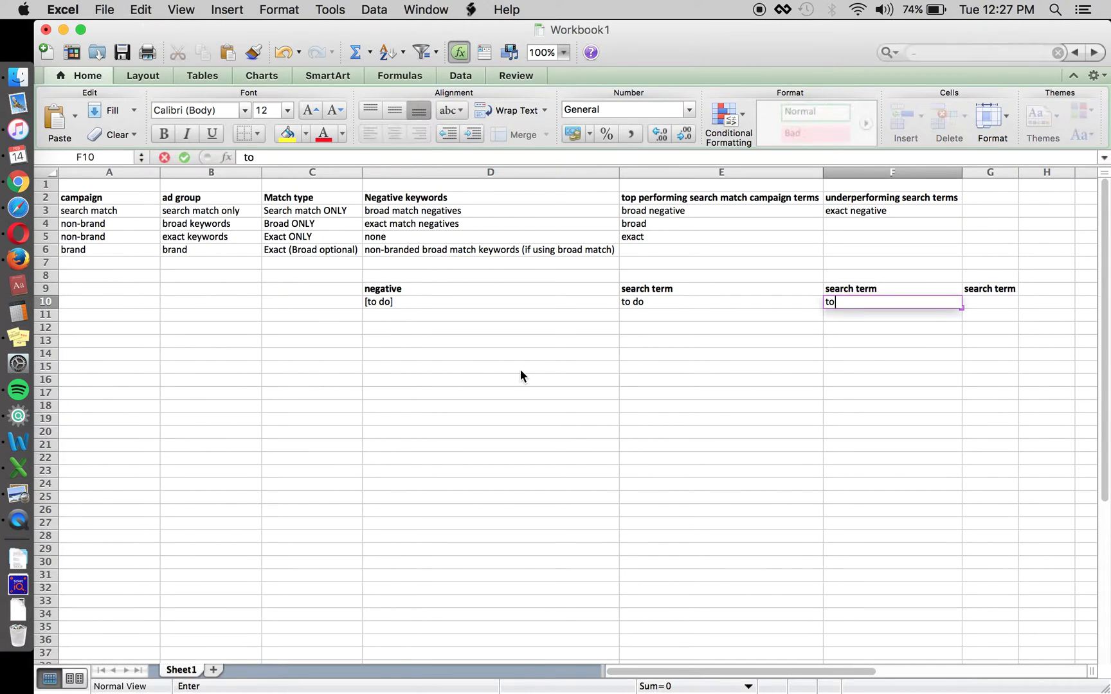
pyautogui.press('Return')
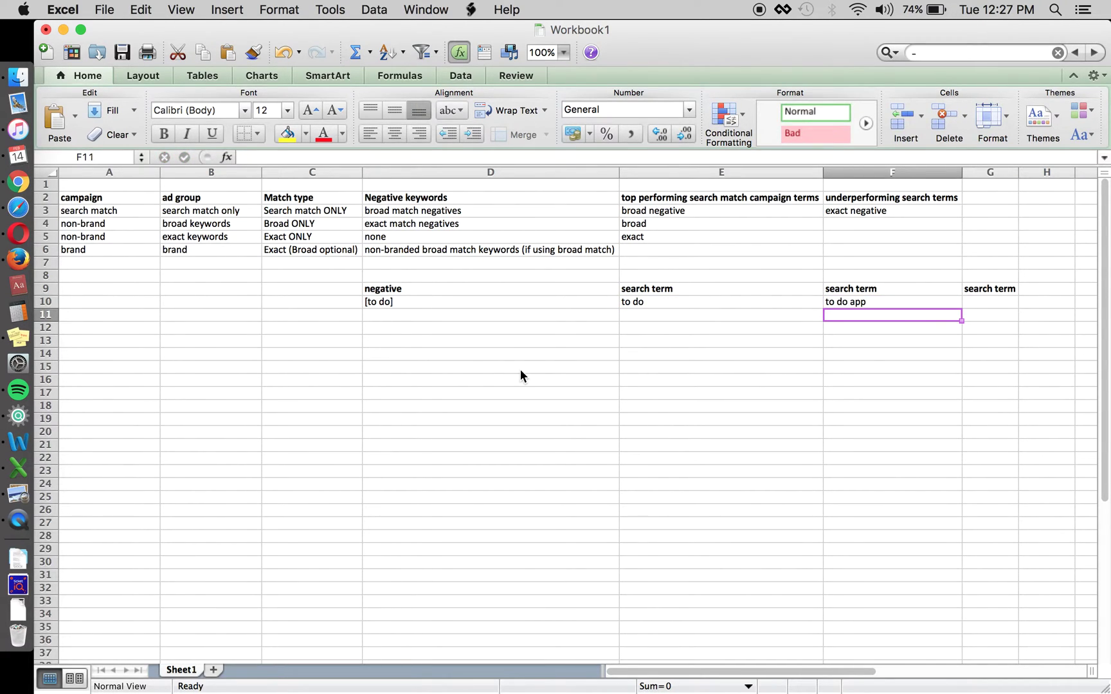
pyautogui.press('Up')
pyautogui.press('Left')
pyautogui.press('Left')
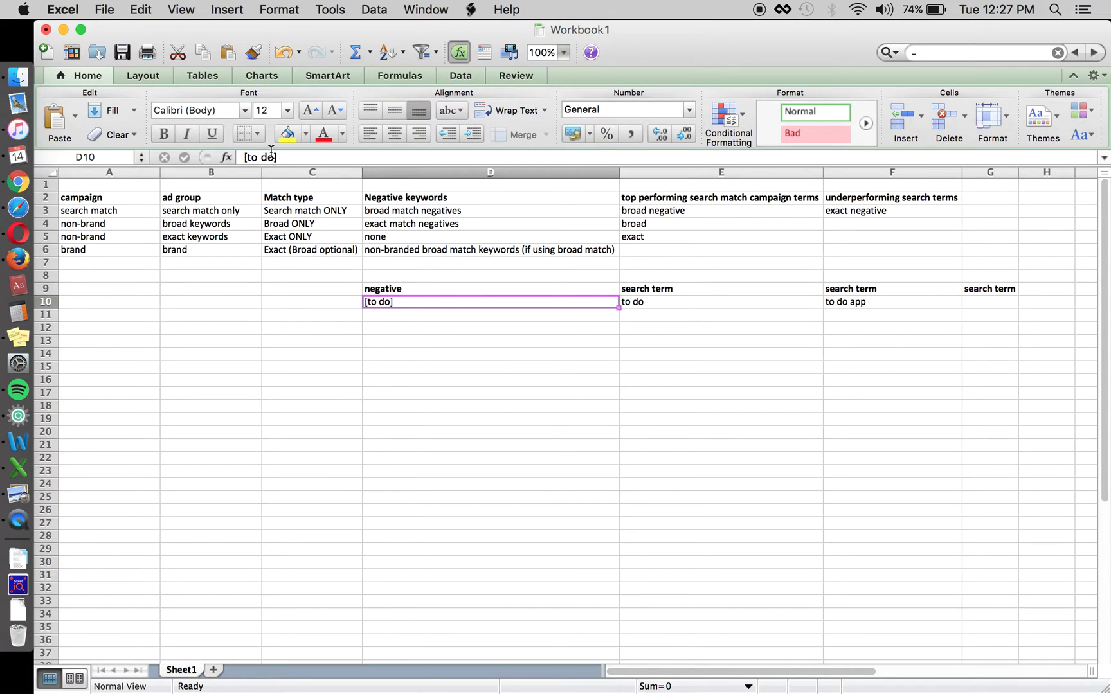
# Enter the negative 'to do' in cell D11
pyautogui.press('Right')
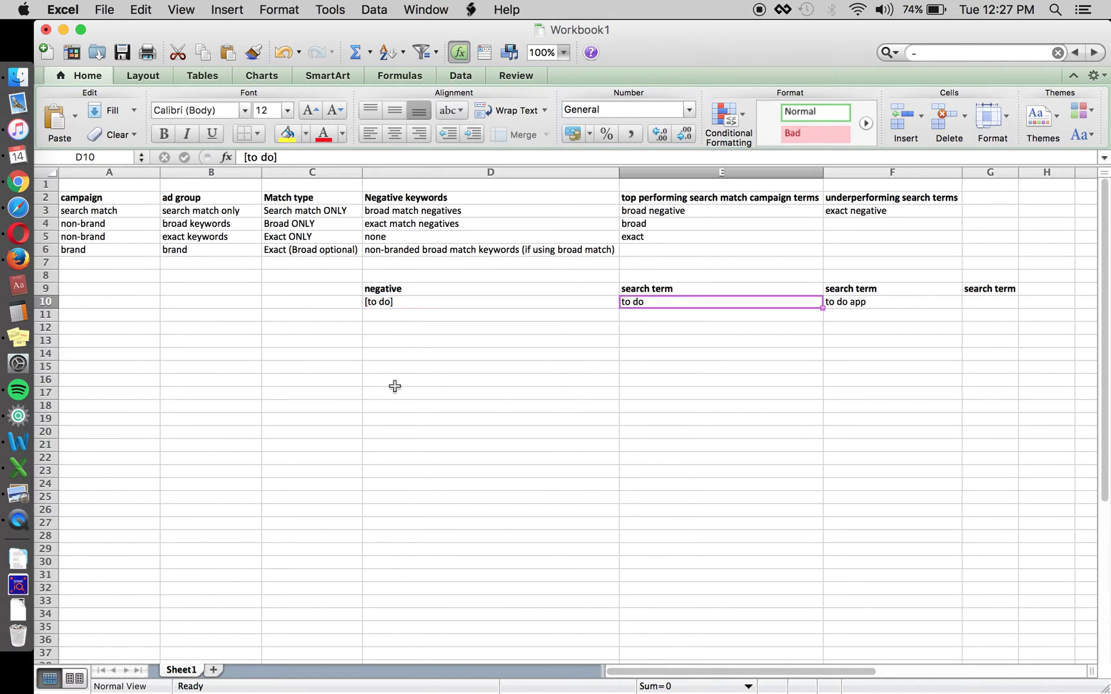
pyautogui.press('Right')
pyautogui.press('Right')
pyautogui.press('Left')
pyautogui.press('Left')
pyautogui.press('Left')
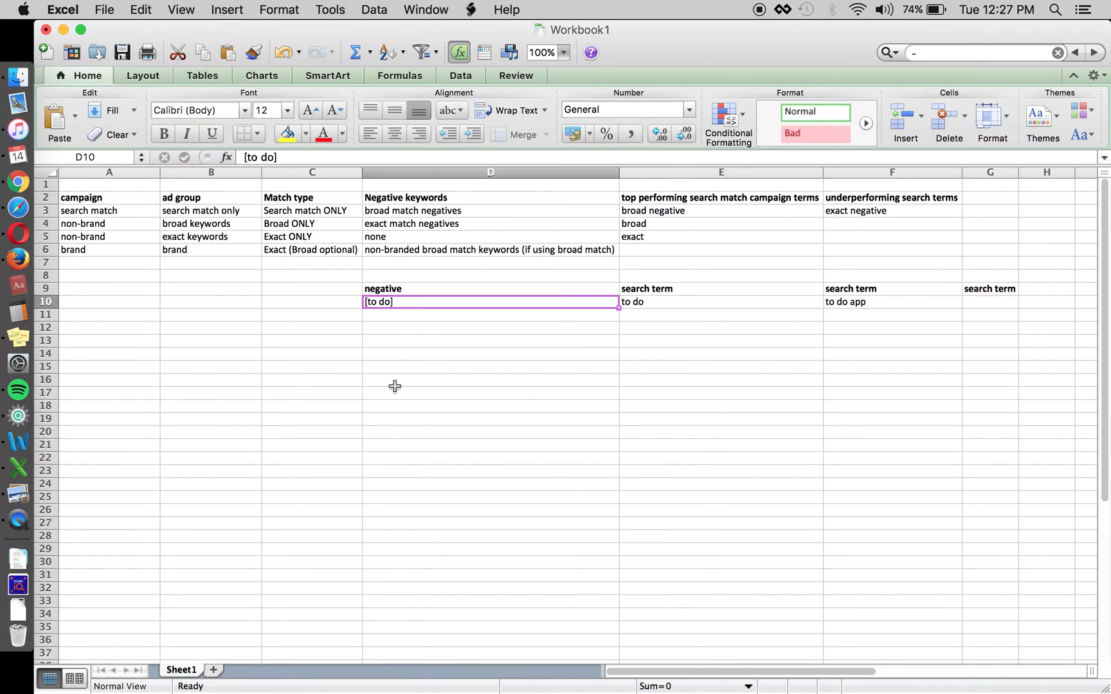
pyautogui.press('Down')
pyautogui.write('to do')
pyautogui.press('Return')
pyautogui.press('Up')
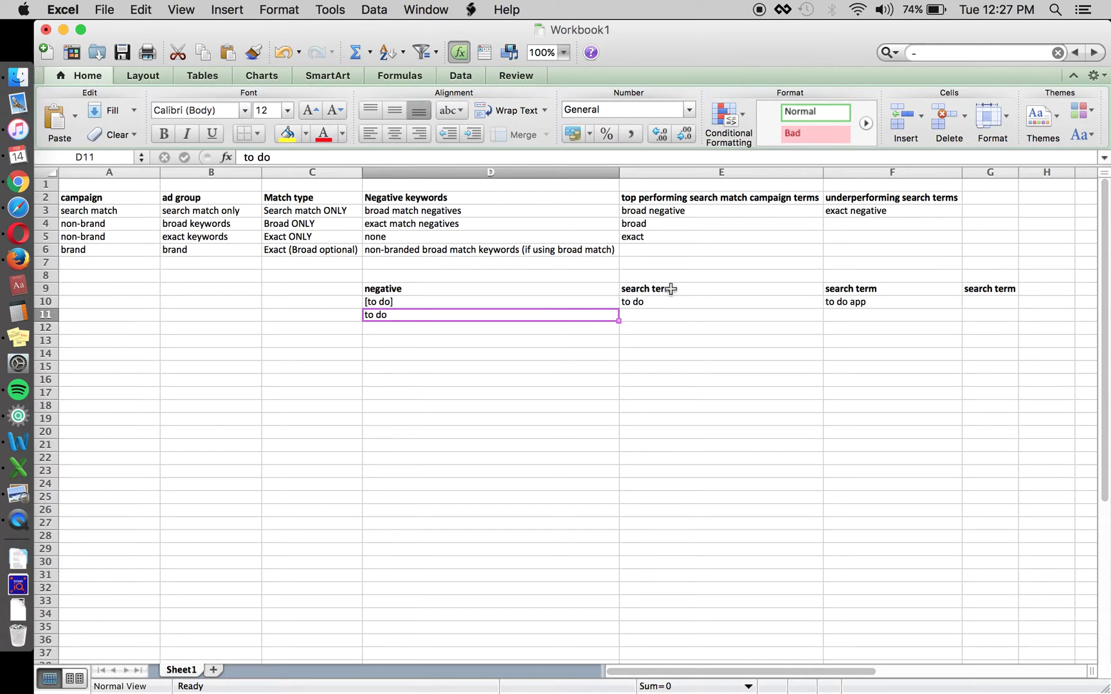
# Enter 'to do' in E11 and 'to do app' in F11
pyautogui.press('Right')
pyautogui.write('to do')
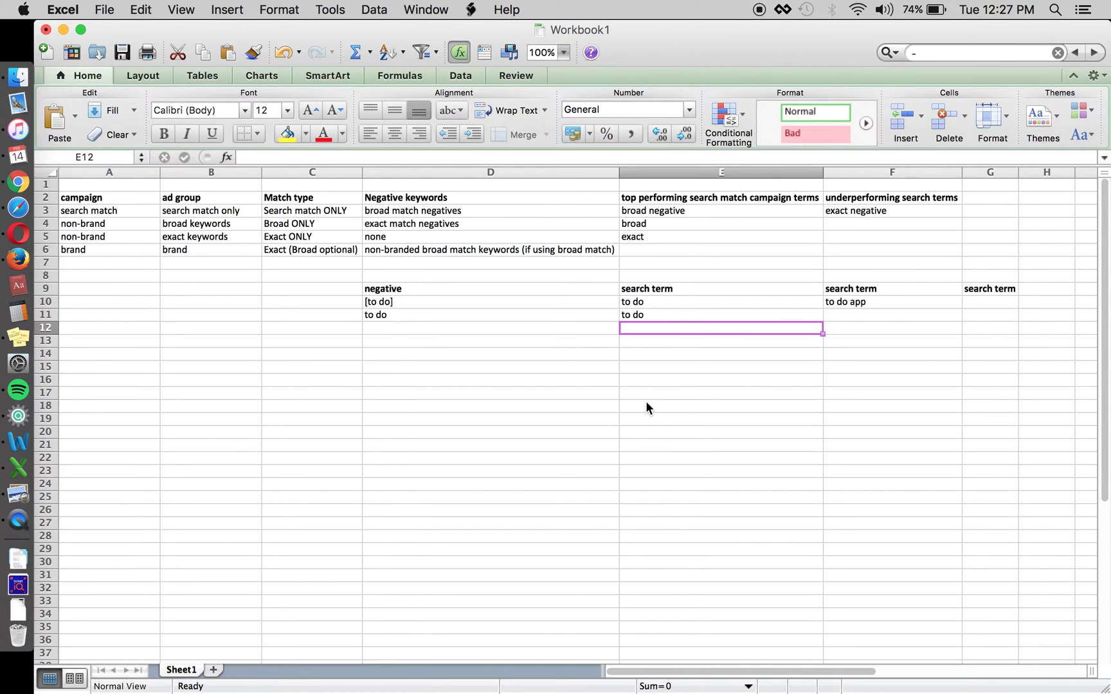
pyautogui.press('Tab')
pyautogui.write('to do p')
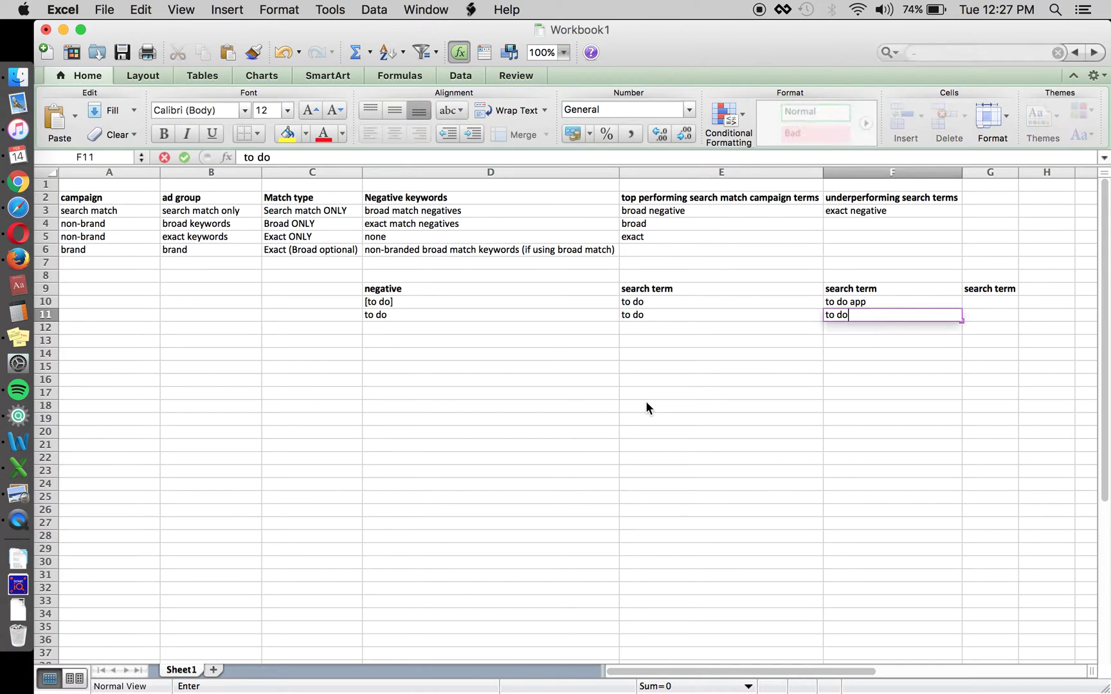
pyautogui.press('BackSpace')
pyautogui.write('app')
pyautogui.press('Return')
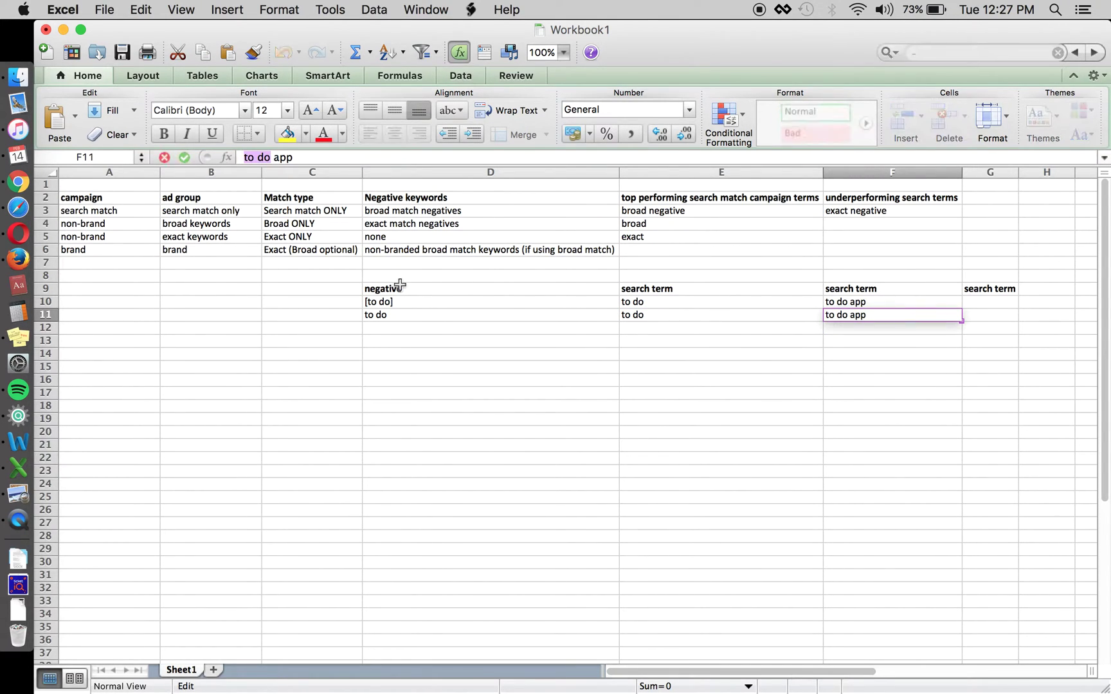
# Enter 'todo' in G11 and compare it with the 'to do' negative in D11
pyautogui.press('Right')
pyautogui.write('do app')
pyautogui.press('Return')
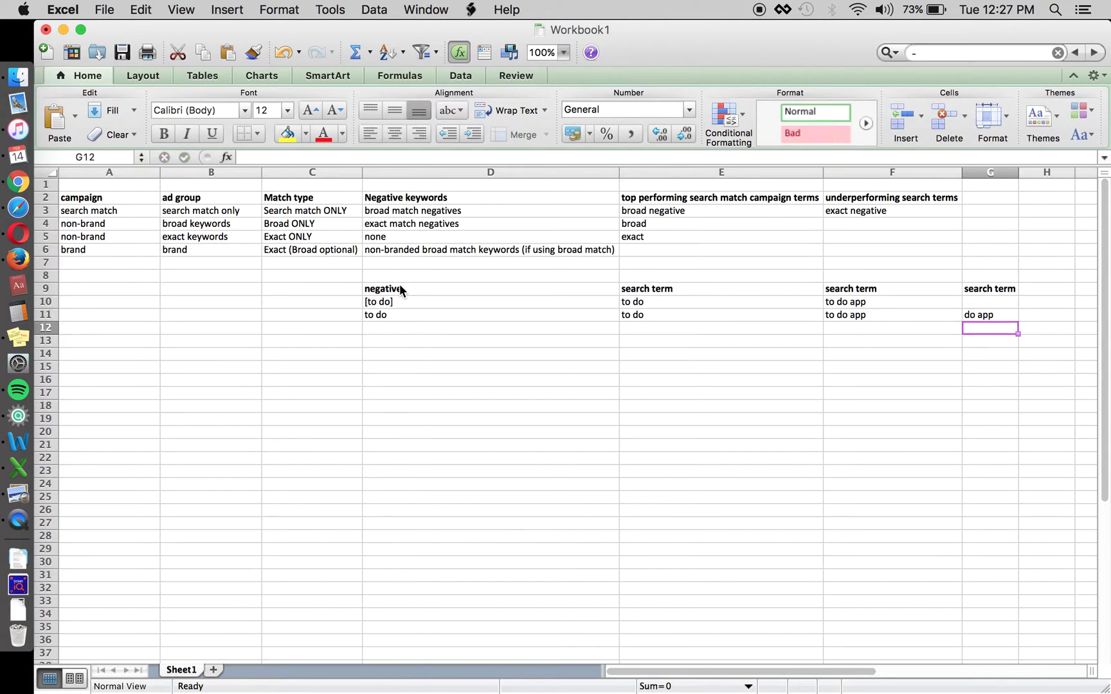
pyautogui.press('Up')
pyautogui.write('do')
pyautogui.press('Return')
pyautogui.press('Up')
pyautogui.hotkey('ctrl', 'u')
pyautogui.press('Home')
pyautogui.write('to')
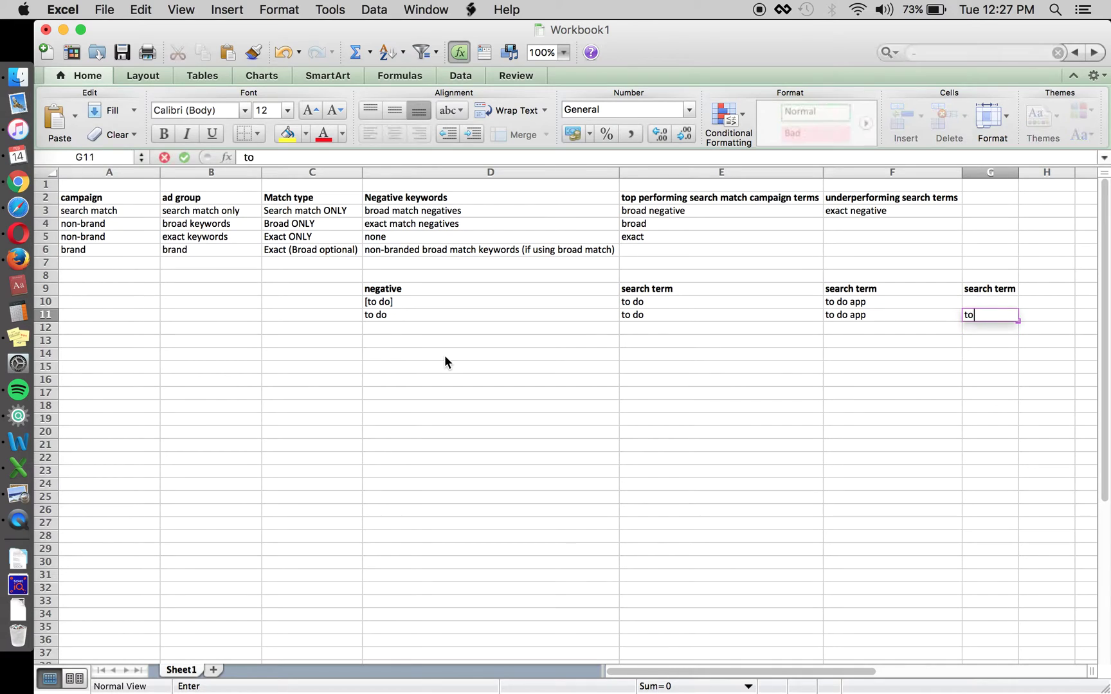
pyautogui.press('Return')
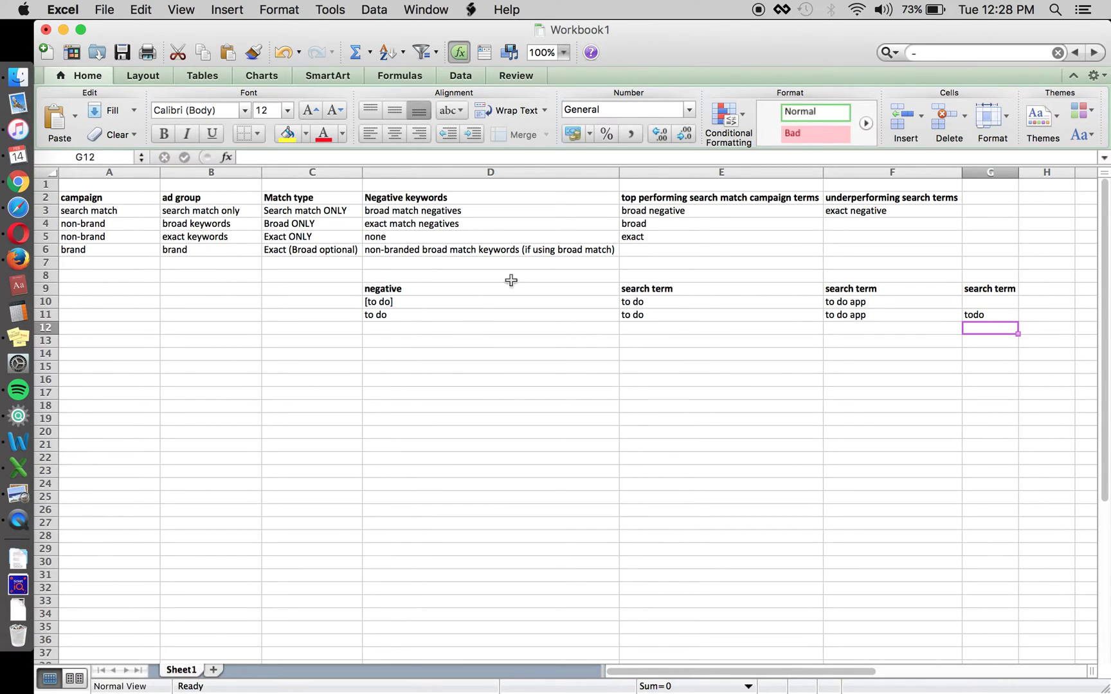
pyautogui.click(976, 314)
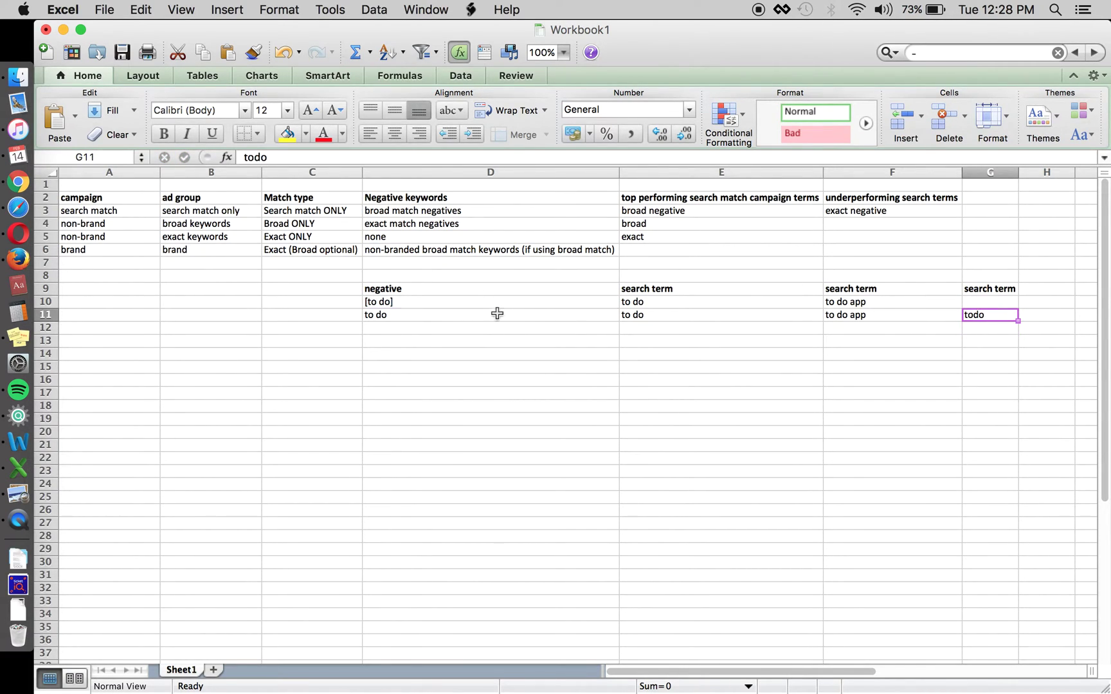
pyautogui.click(498, 314)
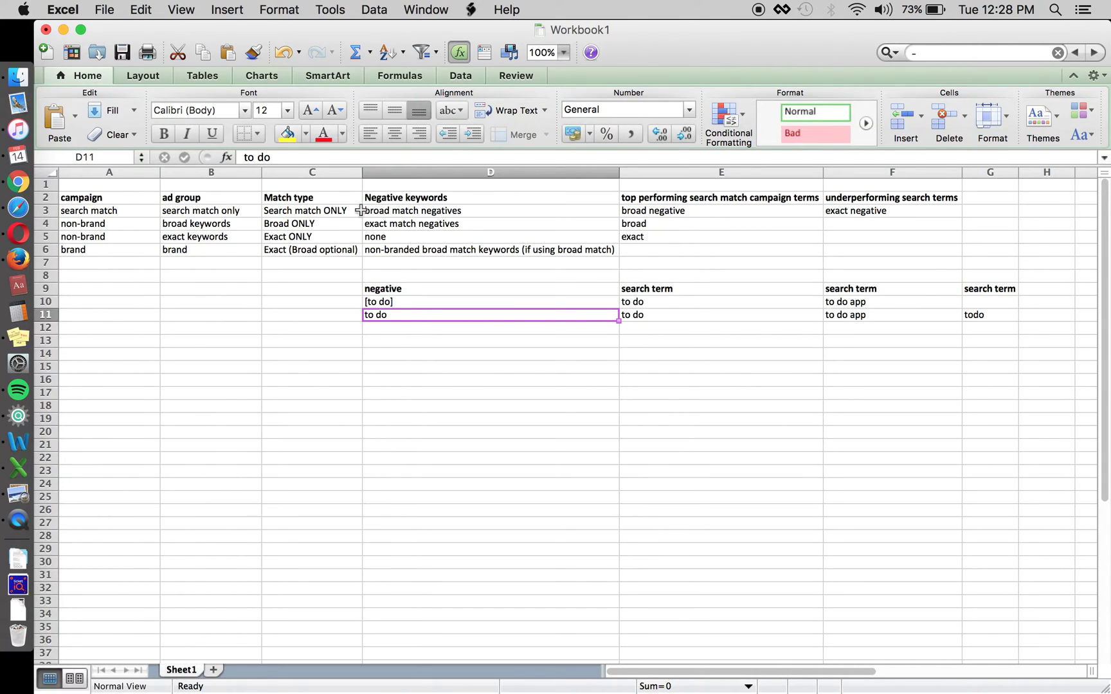
pyautogui.click(994, 314)
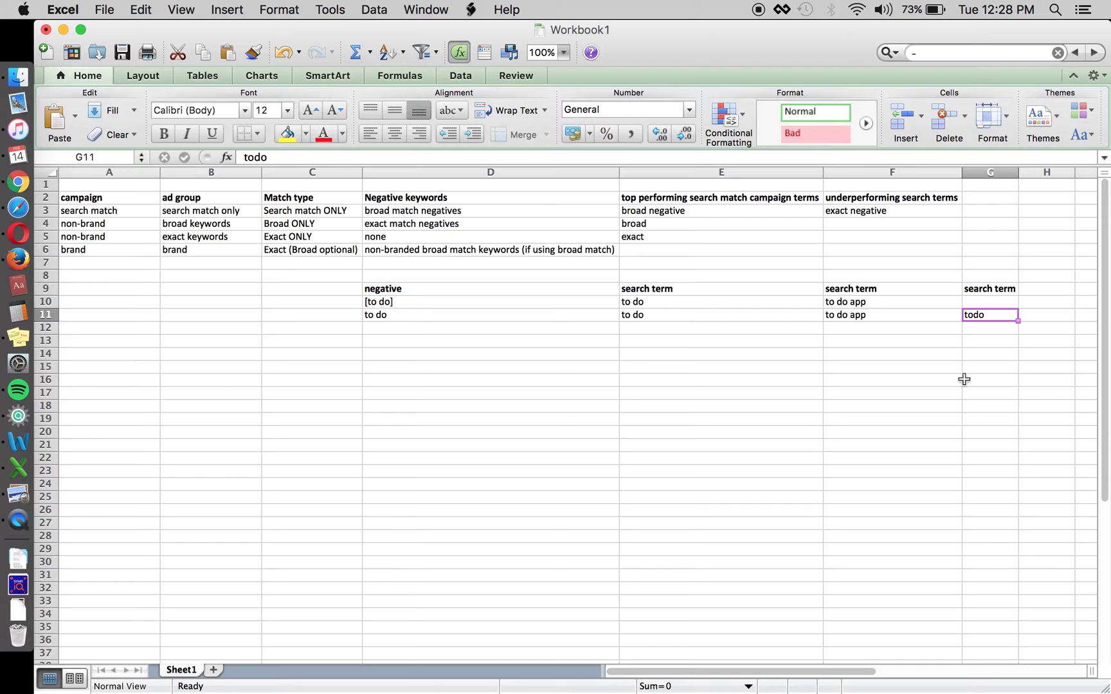
pyautogui.click(462, 314)
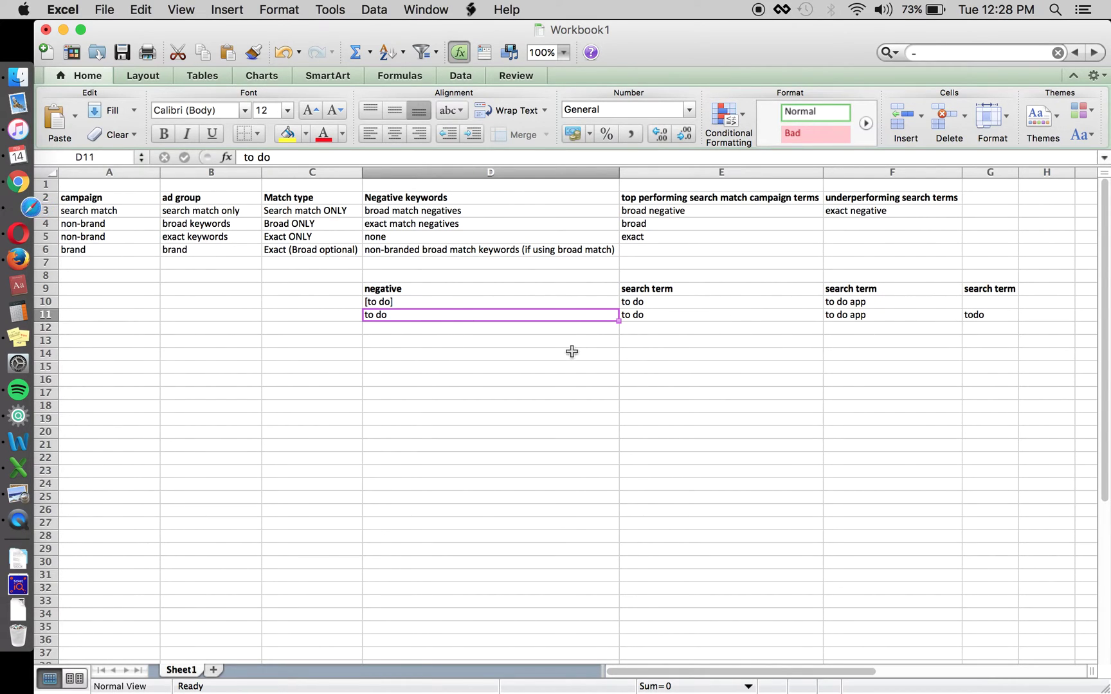
pyautogui.press('Right')
pyautogui.press('Right')
pyautogui.press('Right')
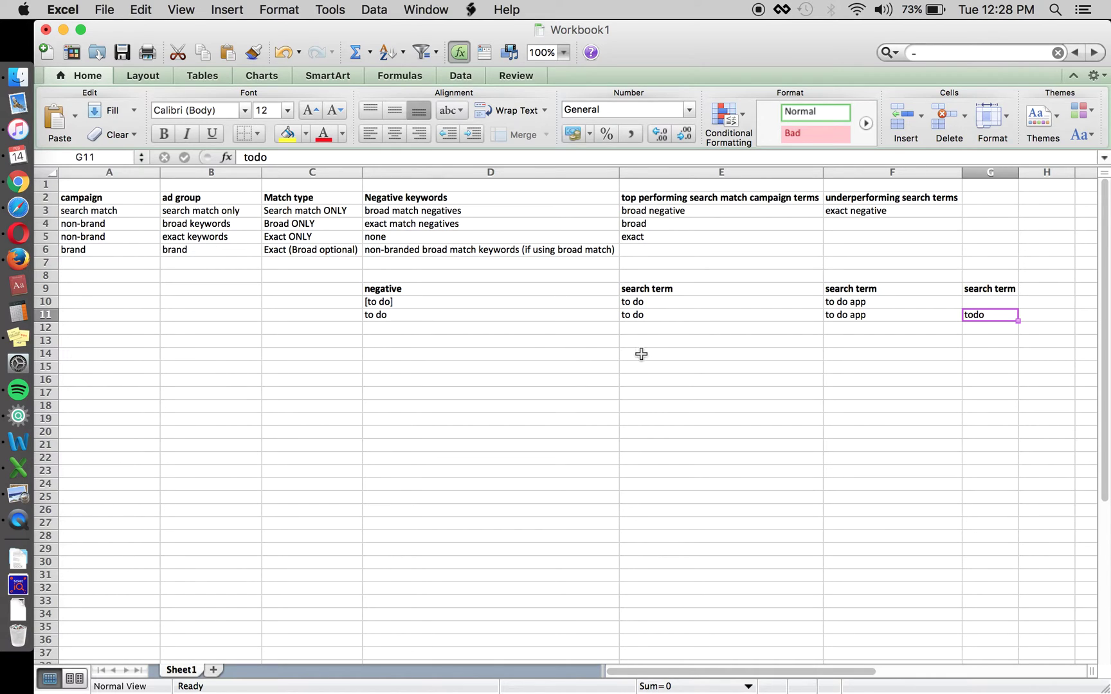
pyautogui.click(476, 212)
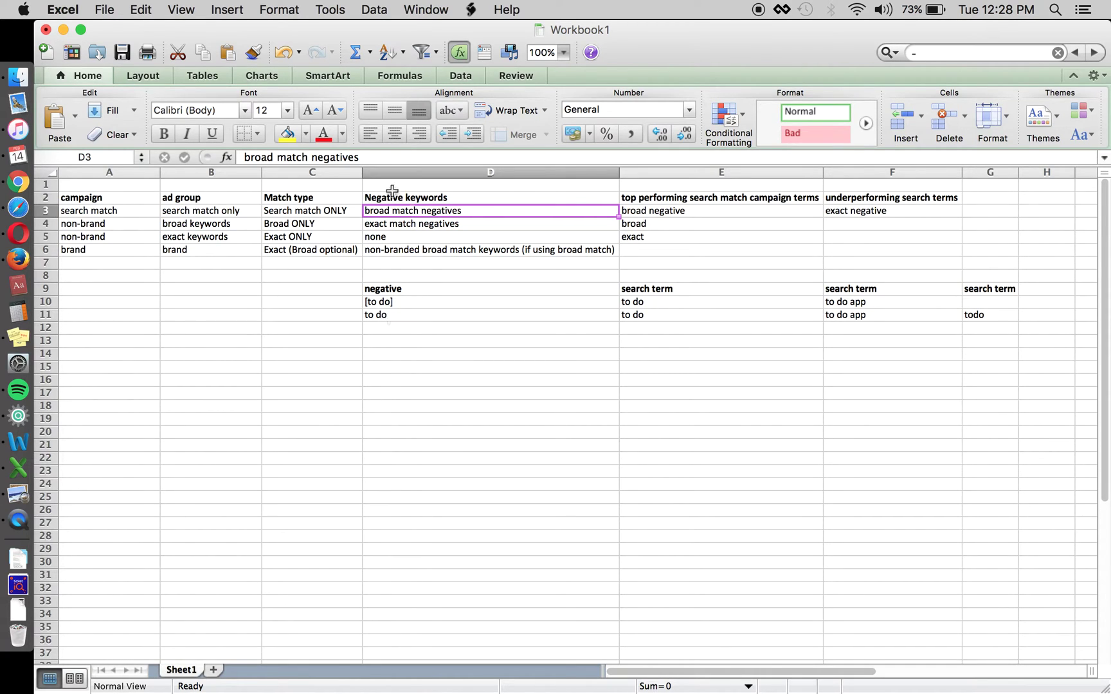
pyautogui.click(447, 329)
pyautogui.write('do')
pyautogui.press('Return')
pyautogui.hotkey('ctrl', 'z')
pyautogui.press('Up')
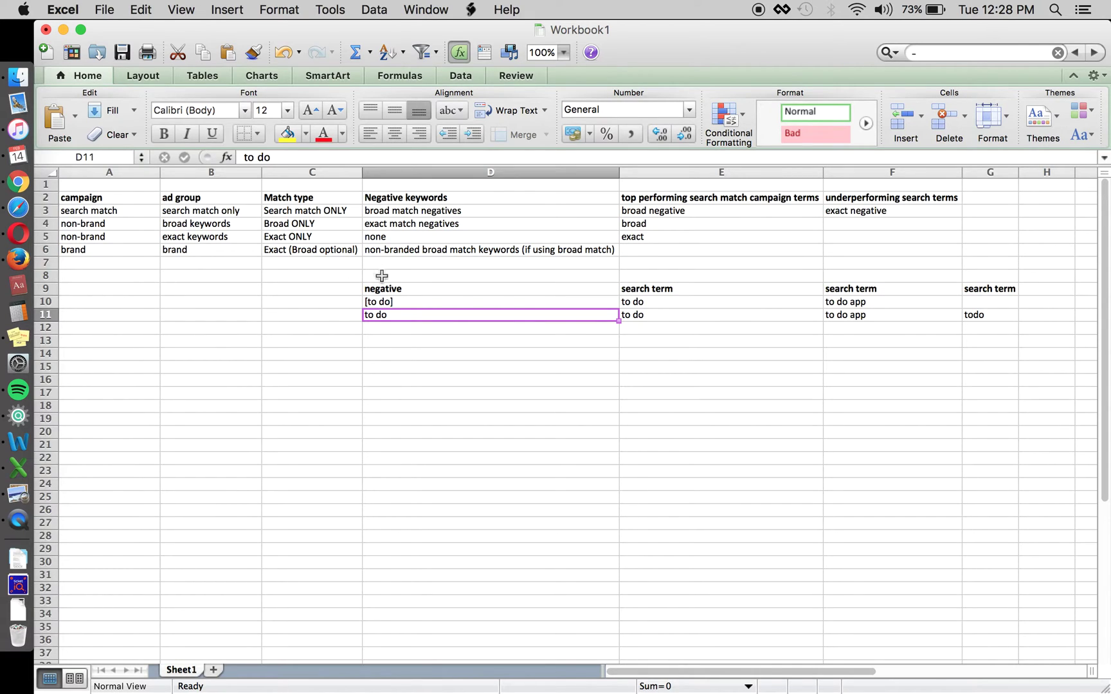
pyautogui.click(371, 212)
pyautogui.click(302, 223)
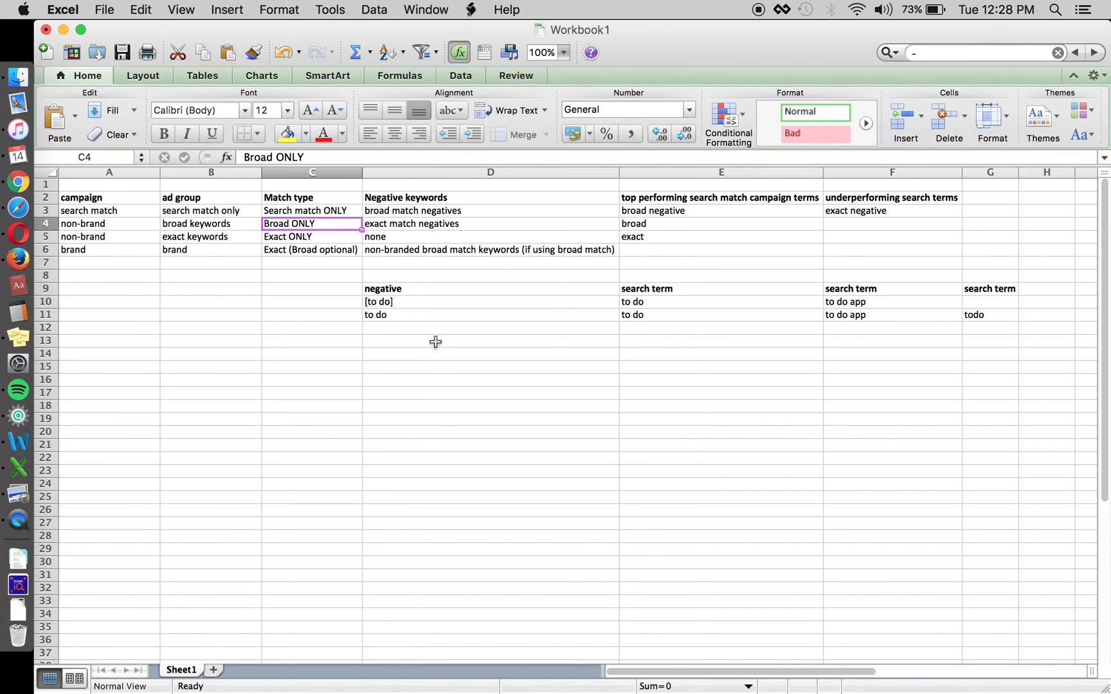
pyautogui.click(388, 325)
pyautogui.click(402, 314)
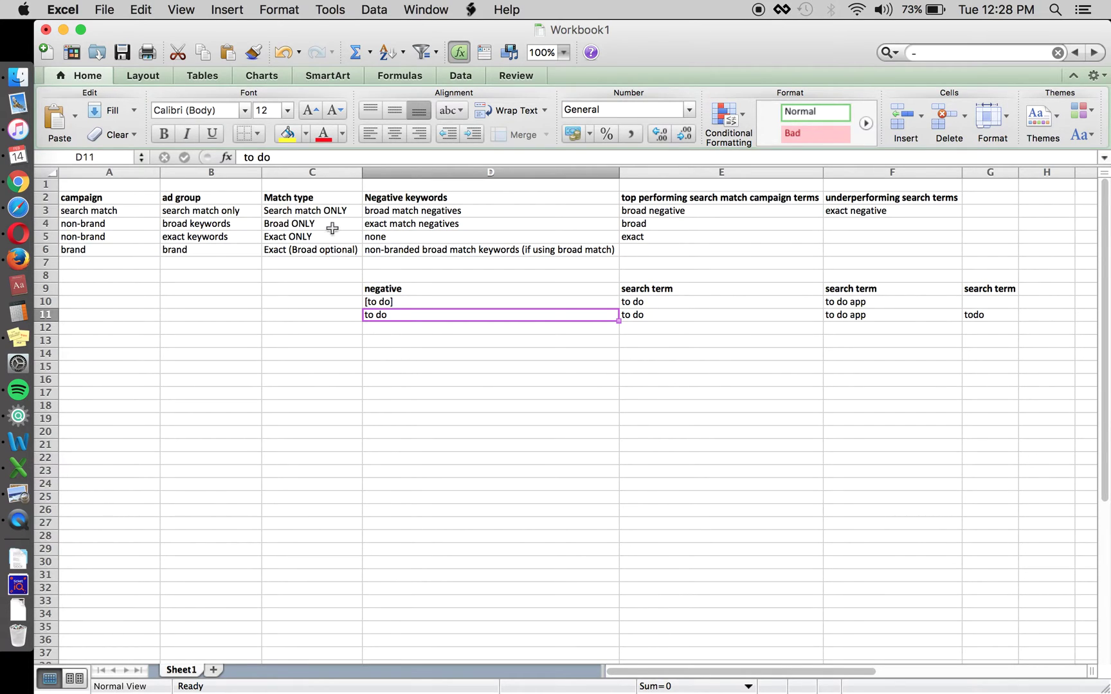
pyautogui.click(297, 221)
pyautogui.click(223, 223)
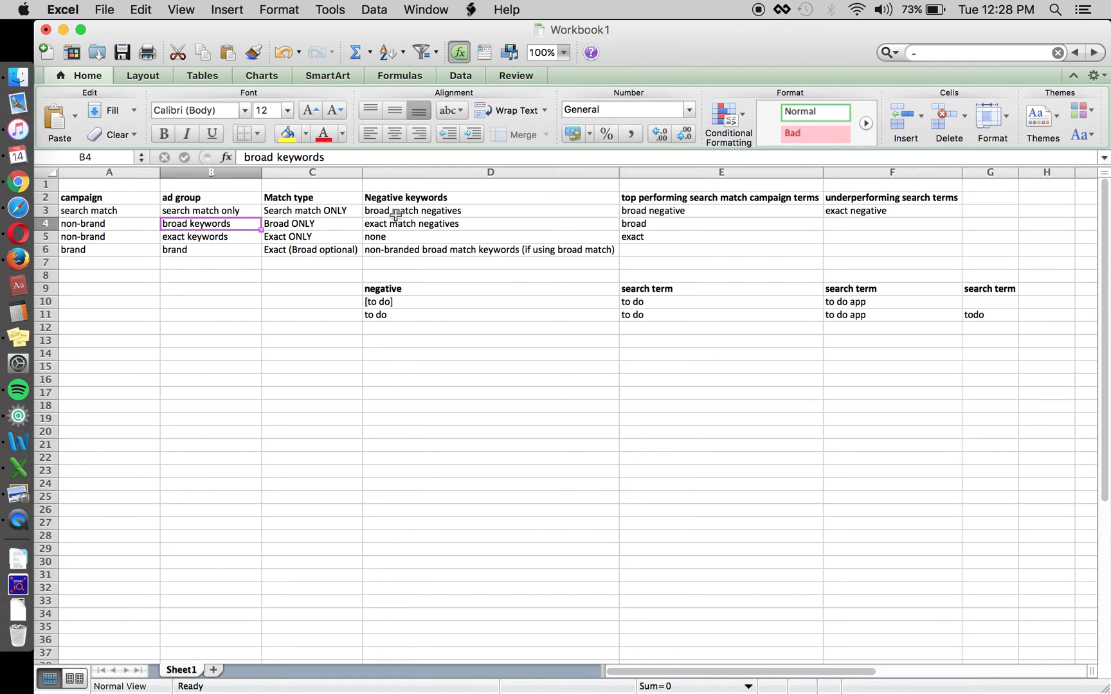
pyautogui.click(347, 210)
pyautogui.click(397, 210)
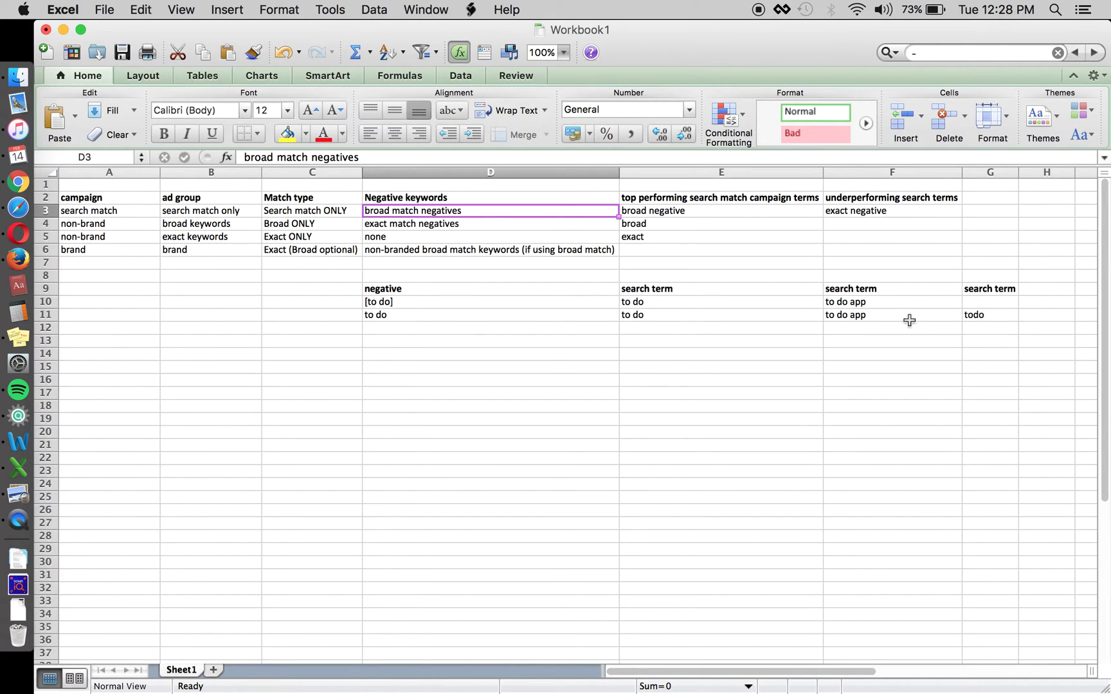
pyautogui.click(955, 318)
pyautogui.click(994, 314)
pyautogui.click(995, 365)
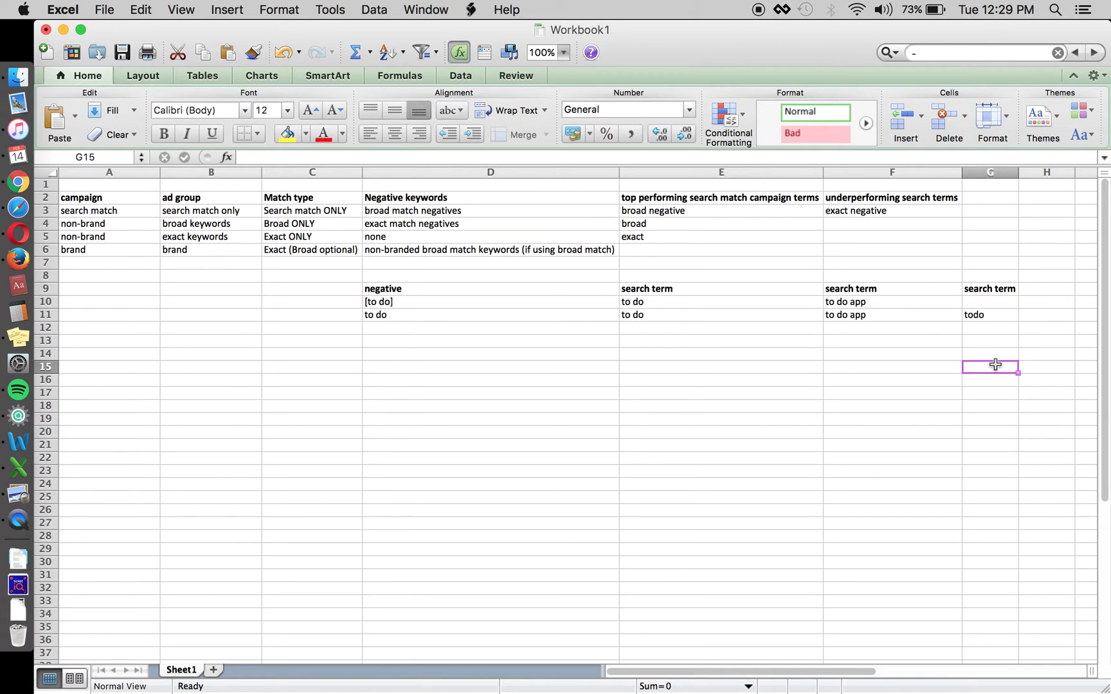
pyautogui.click(921, 360)
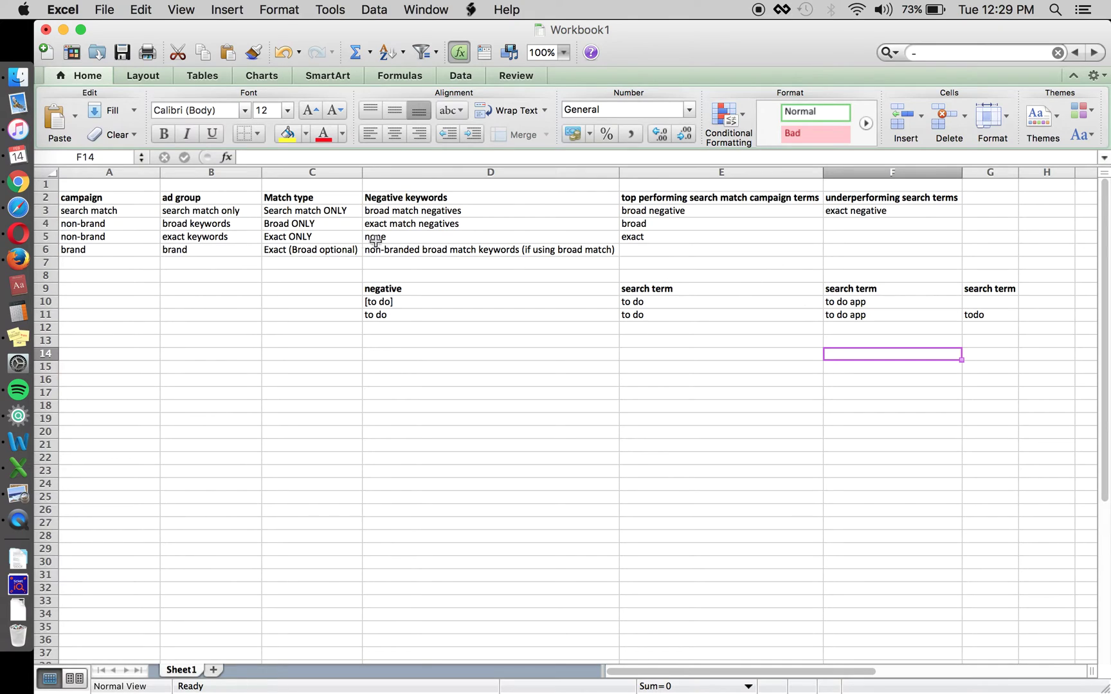
pyautogui.click(338, 224)
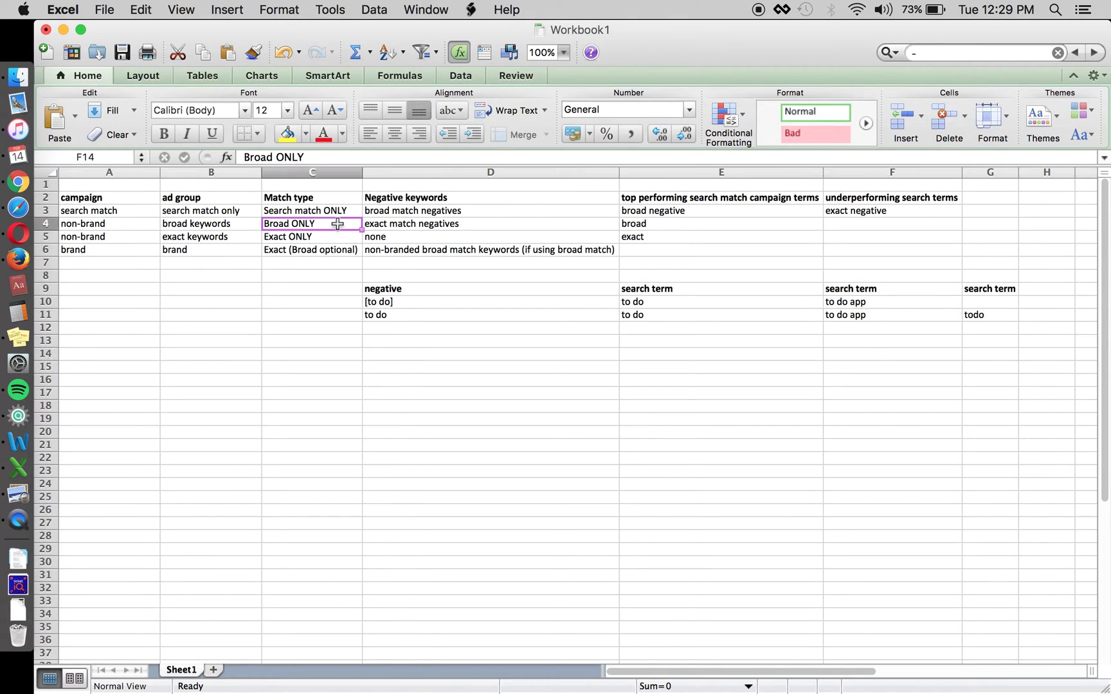
pyautogui.click(713, 211)
pyautogui.press('Up')
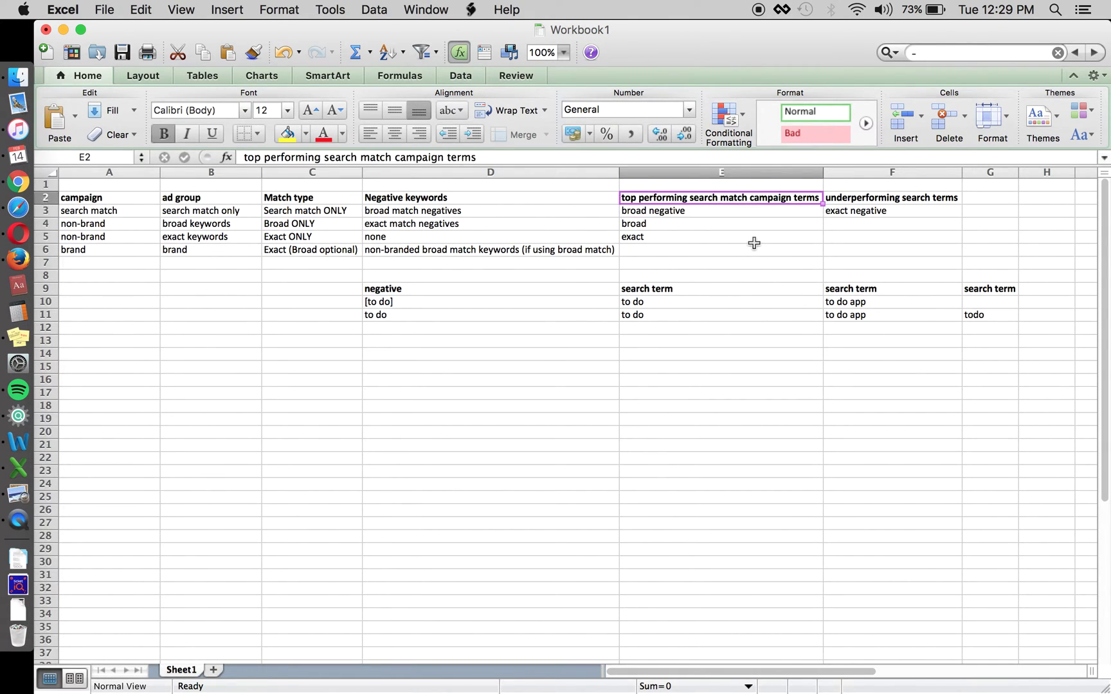
pyautogui.press('Down')
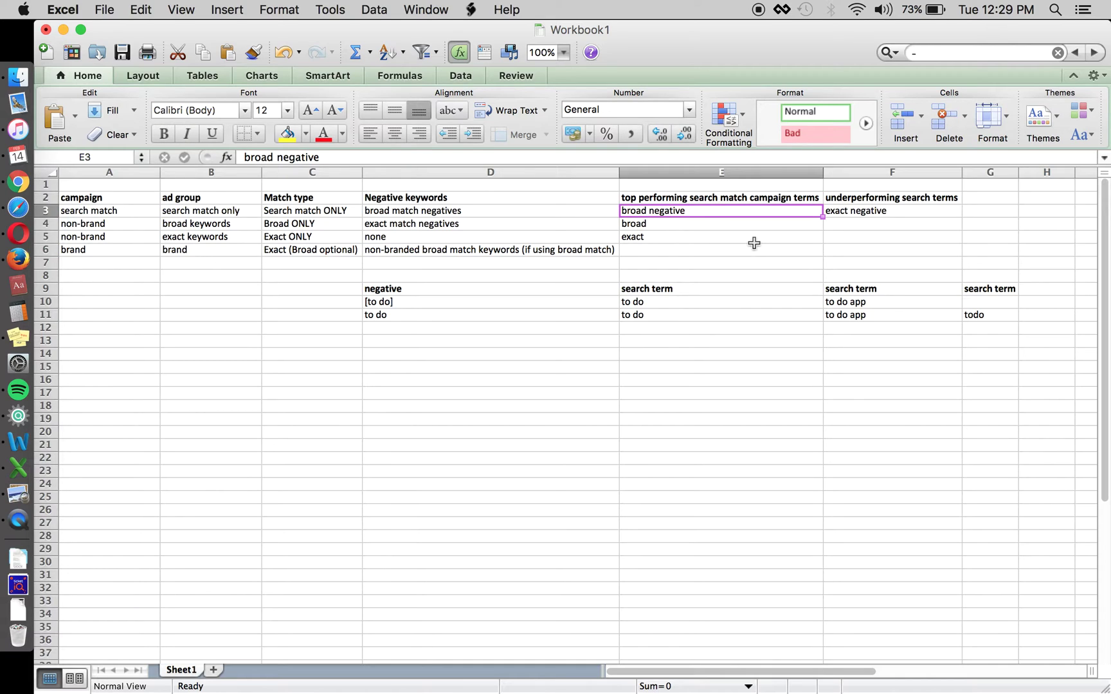
pyautogui.press('Left')
pyautogui.press('Left')
pyautogui.press('Down')
pyautogui.press('Down')
pyautogui.press('Up')
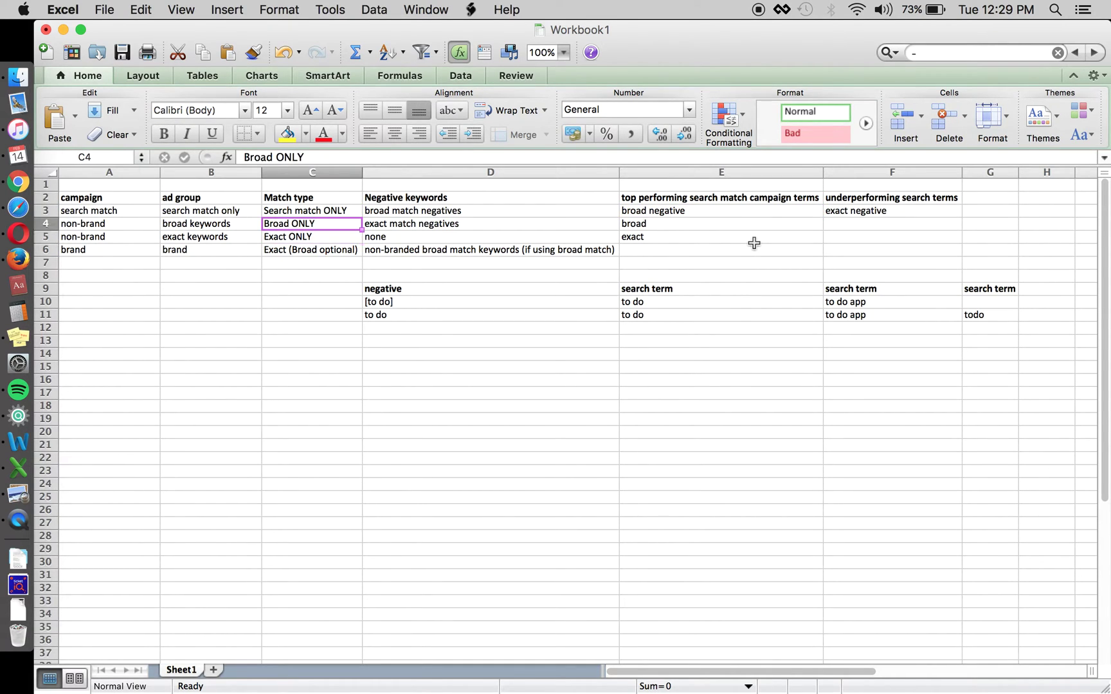
pyautogui.press('Right')
pyautogui.press('Up')
pyautogui.press('Right')
pyautogui.press('Down')
pyautogui.press('Up')
pyautogui.press('Down')
pyautogui.press('Up')
pyautogui.press('Up')
pyautogui.press('Down')
pyautogui.press('Down')
pyautogui.press('Left')
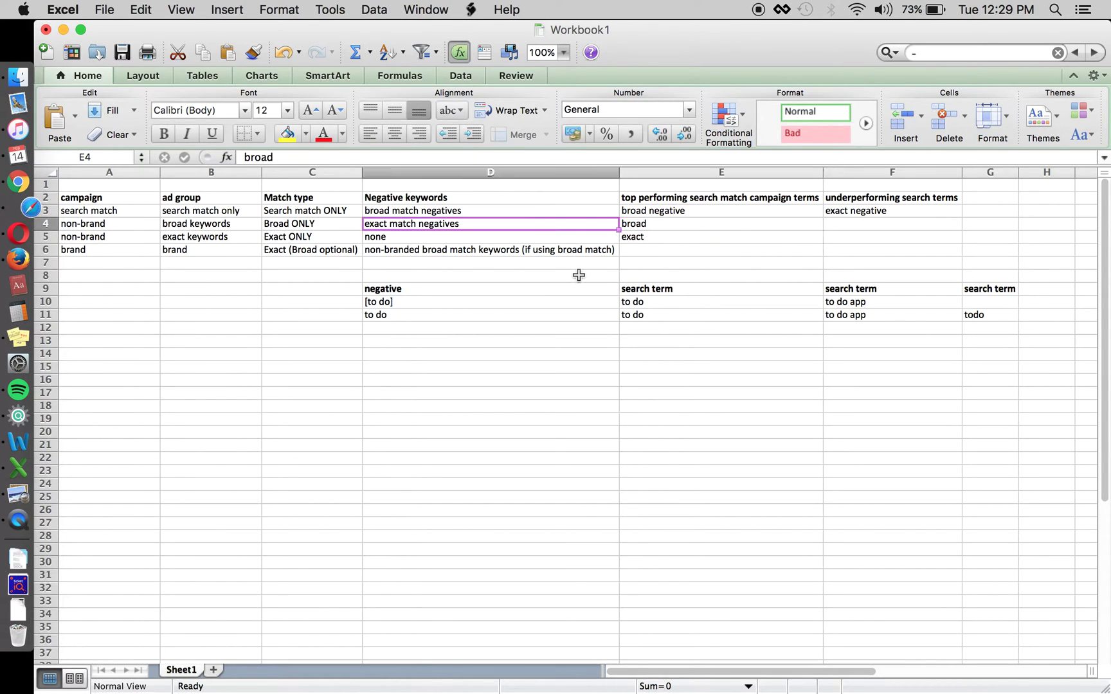
pyautogui.press('Left')
pyautogui.press('Left')
pyautogui.press('Down')
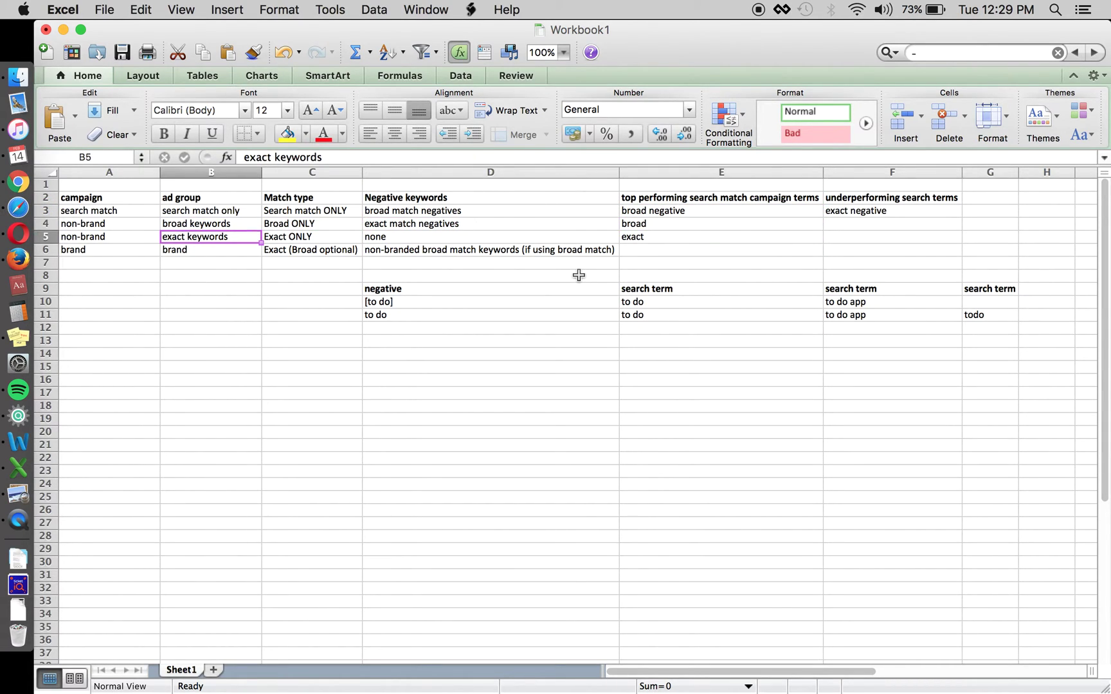
pyautogui.press('Right')
pyautogui.press('Right')
pyautogui.press('Right')
pyautogui.press('Right')
pyautogui.press('Left')
pyautogui.press('Up')
pyautogui.press('Up')
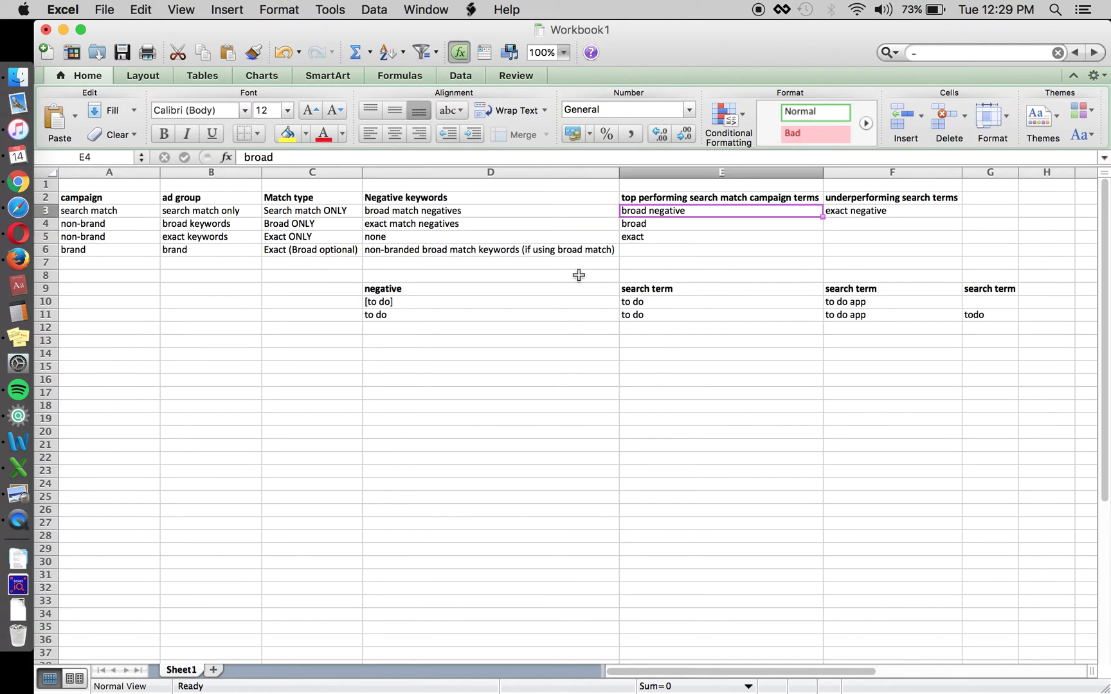
pyautogui.press('Right')
pyautogui.press('Up')
pyautogui.press('Down')
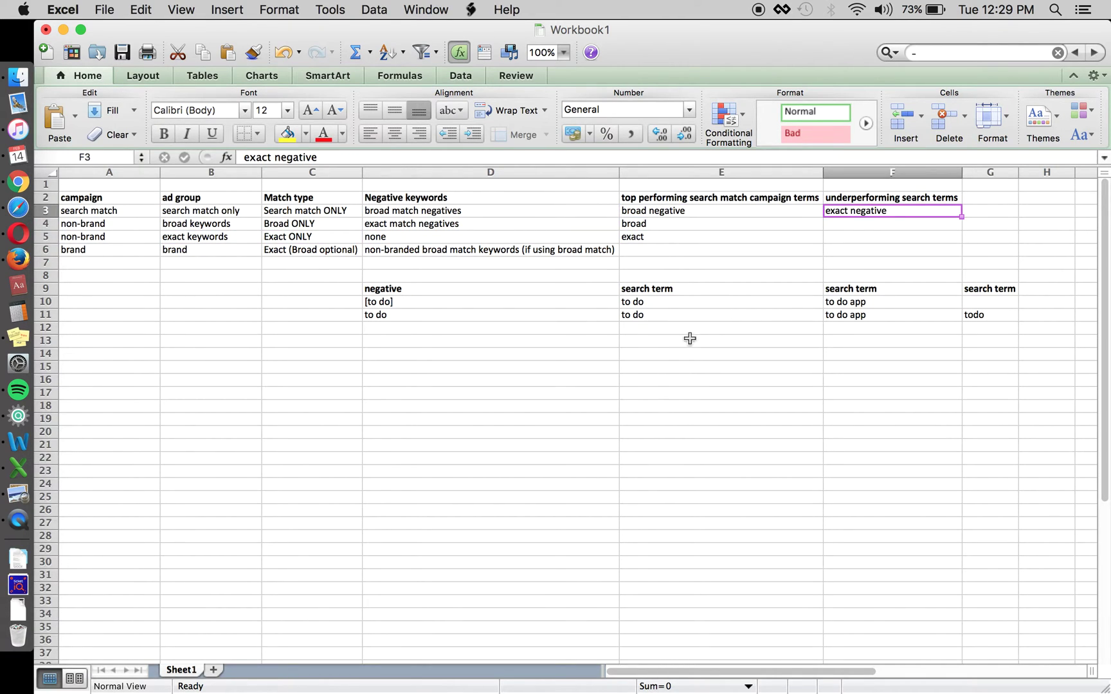
pyautogui.click(666, 363)
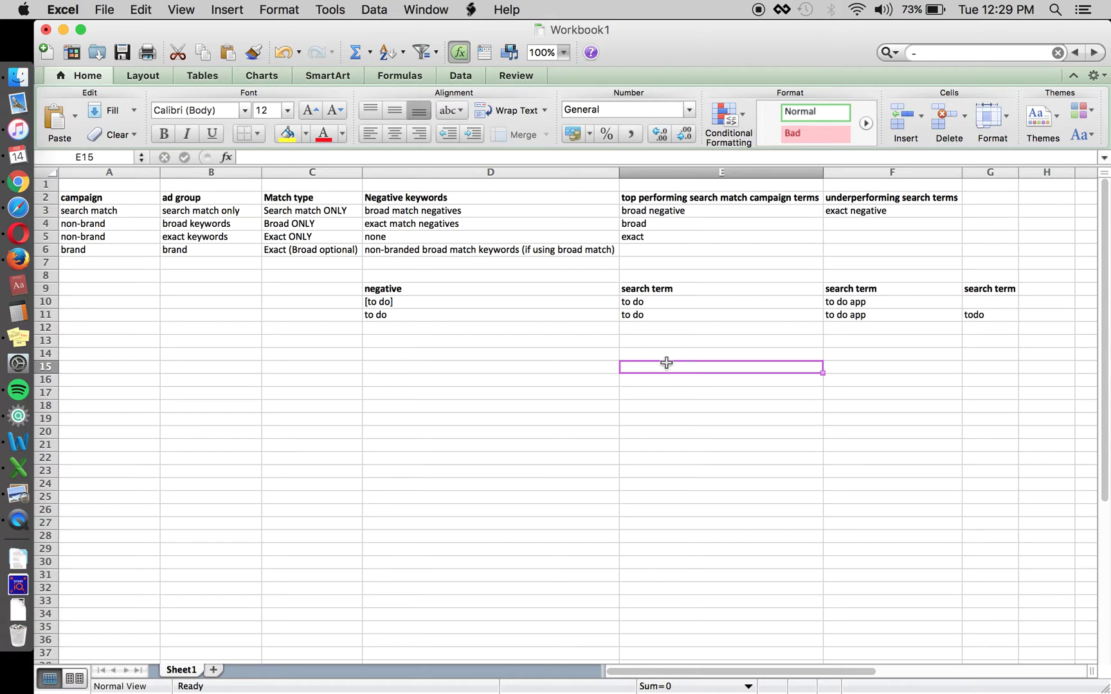
# Enter 5 in E15 and 2.5 in E16, then check the broad and exact negative rules
pyautogui.write('5')
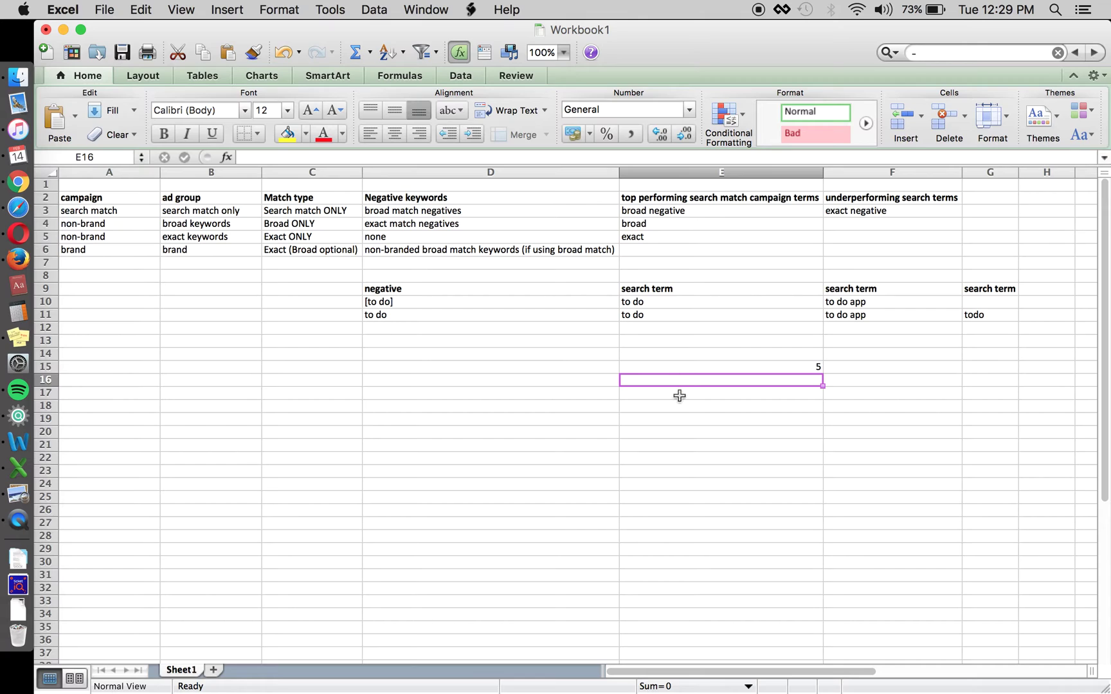
pyautogui.press('Return')
pyautogui.write('2.5')
pyautogui.press('Return')
pyautogui.press('Up')
pyautogui.press('Up')
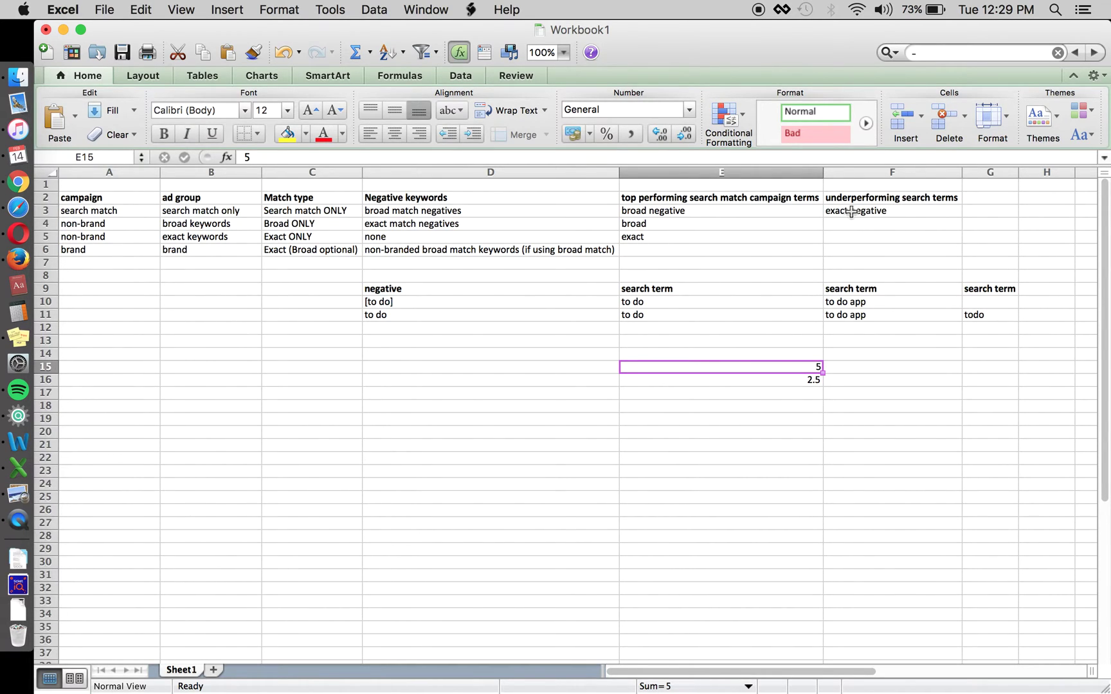
pyautogui.click(767, 214)
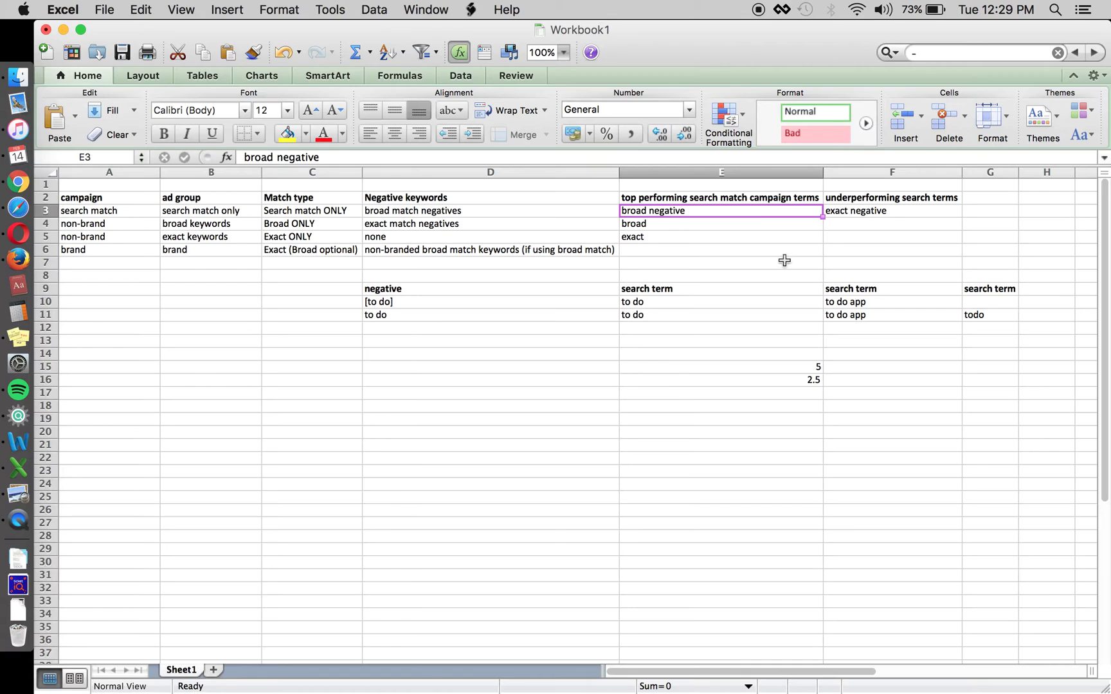
pyautogui.click(860, 212)
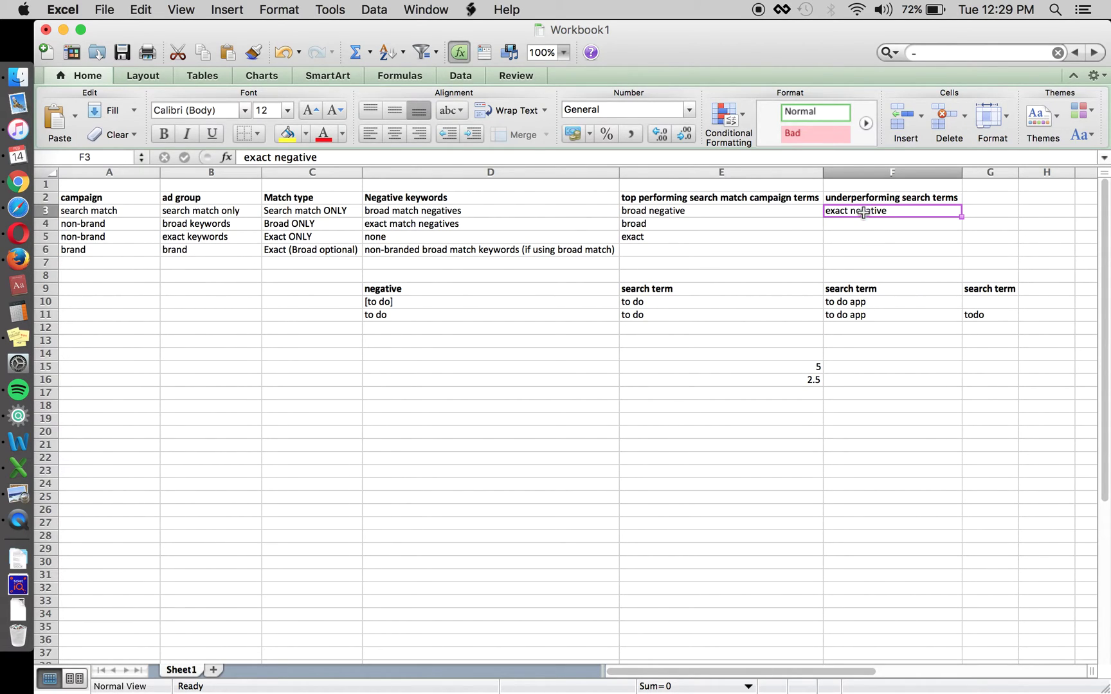
pyautogui.click(581, 368)
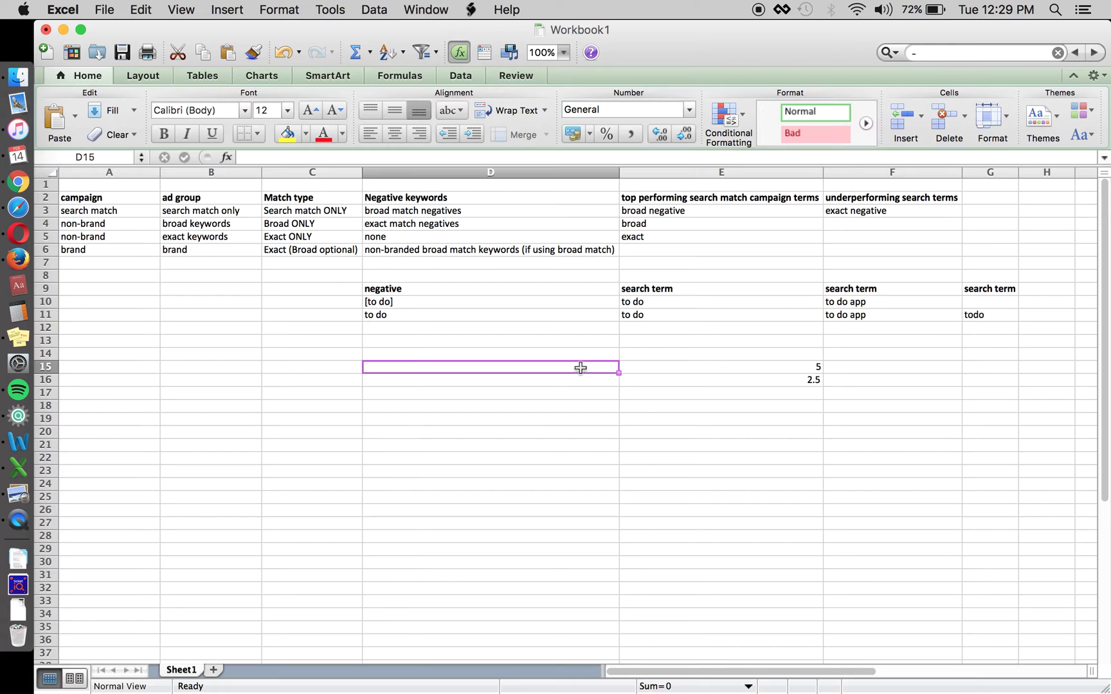
# Enter 'todo apps lite iphone' as the example search term in D15
pyautogui.write('todo apps lite')
pyautogui.press('Return')
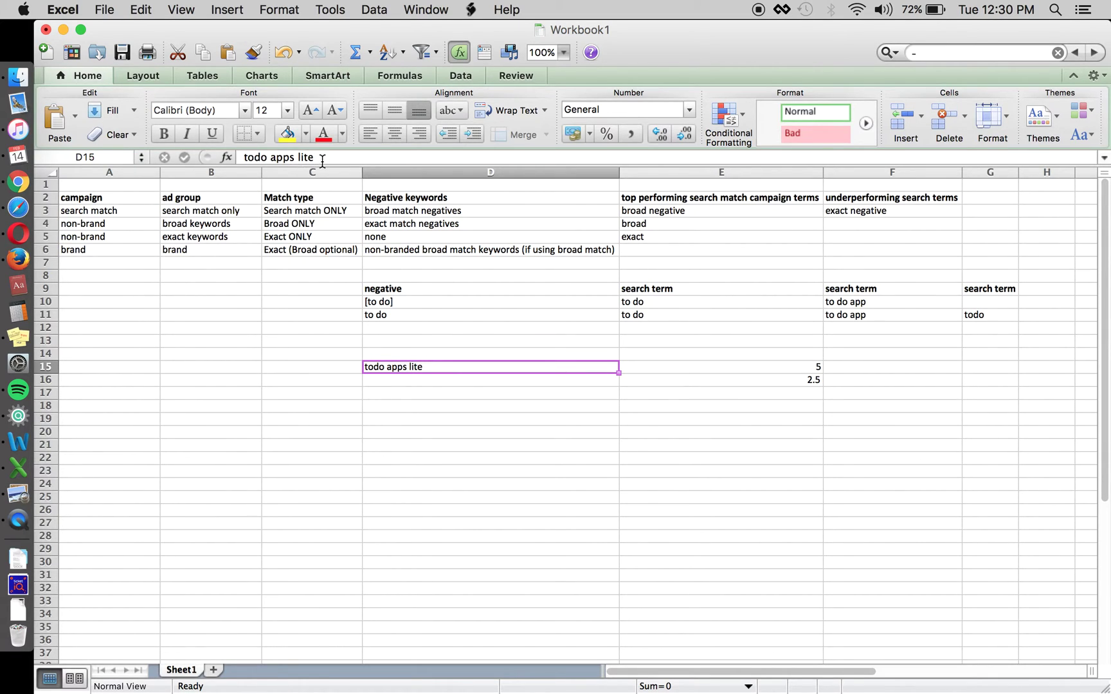
pyautogui.press('Right')
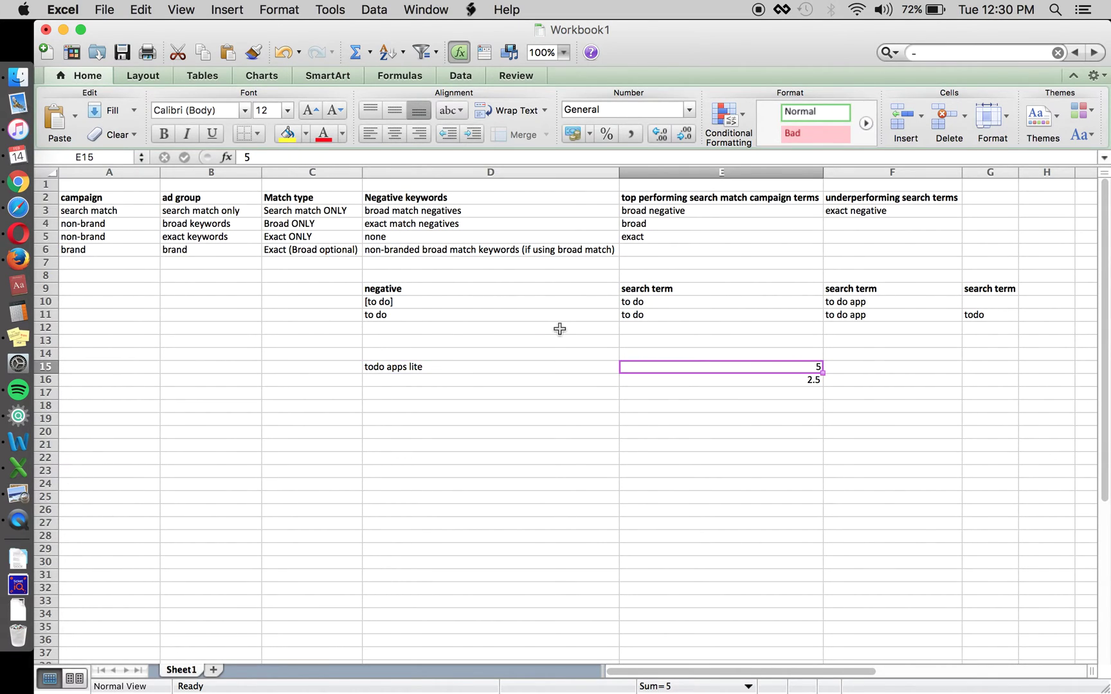
pyautogui.press('Left')
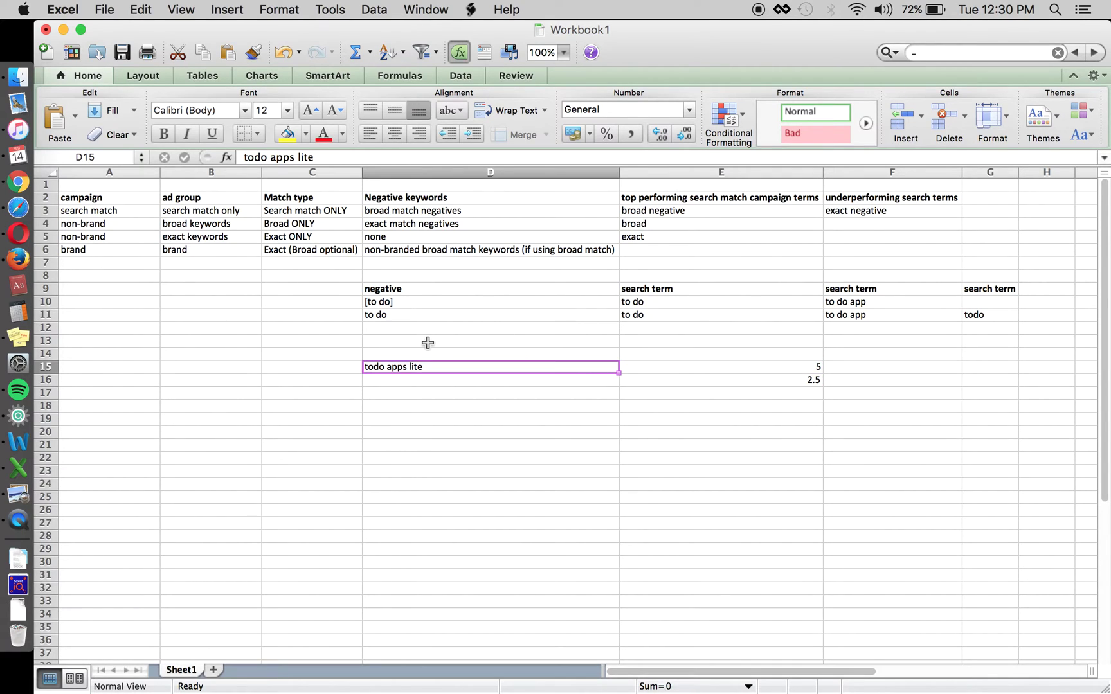
pyautogui.click(320, 157)
pyautogui.write('iphone')
pyautogui.press('Return')
# Change the value in E15 from 5 to 1.75
pyautogui.click(643, 360)
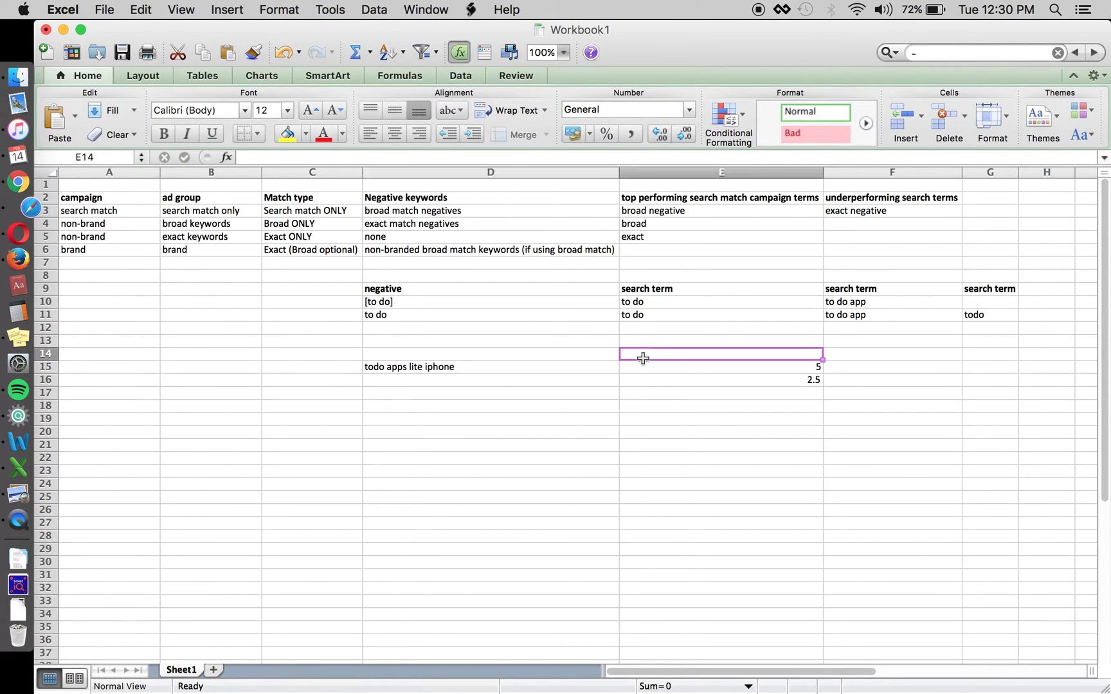
pyautogui.write('1.75')
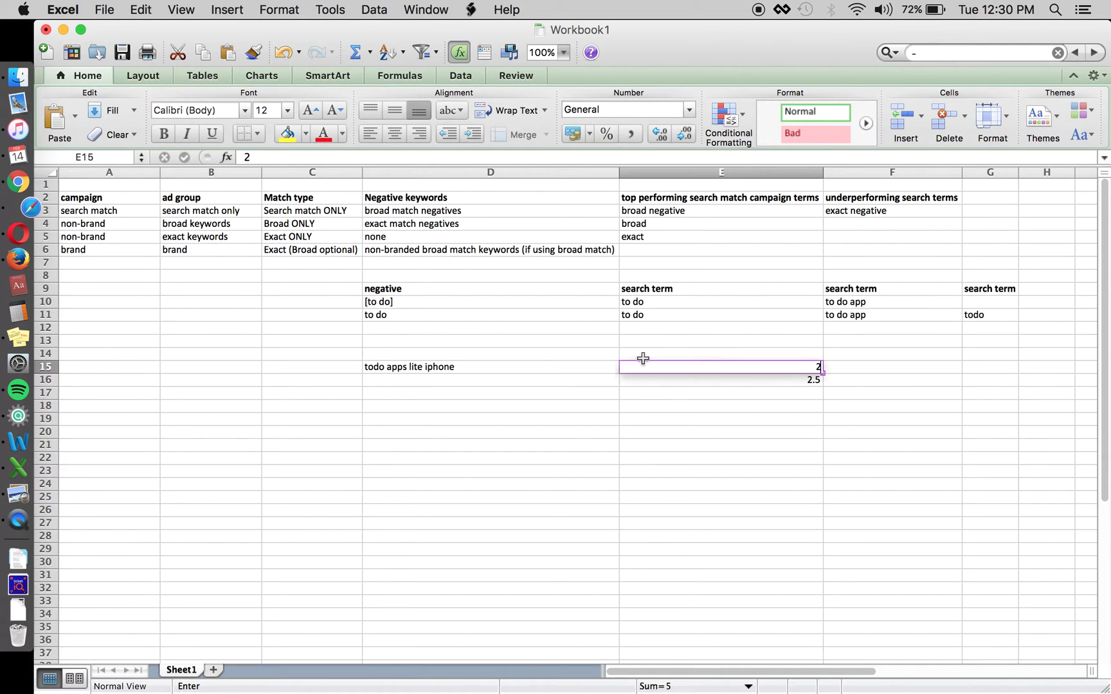
pyautogui.press('Left')
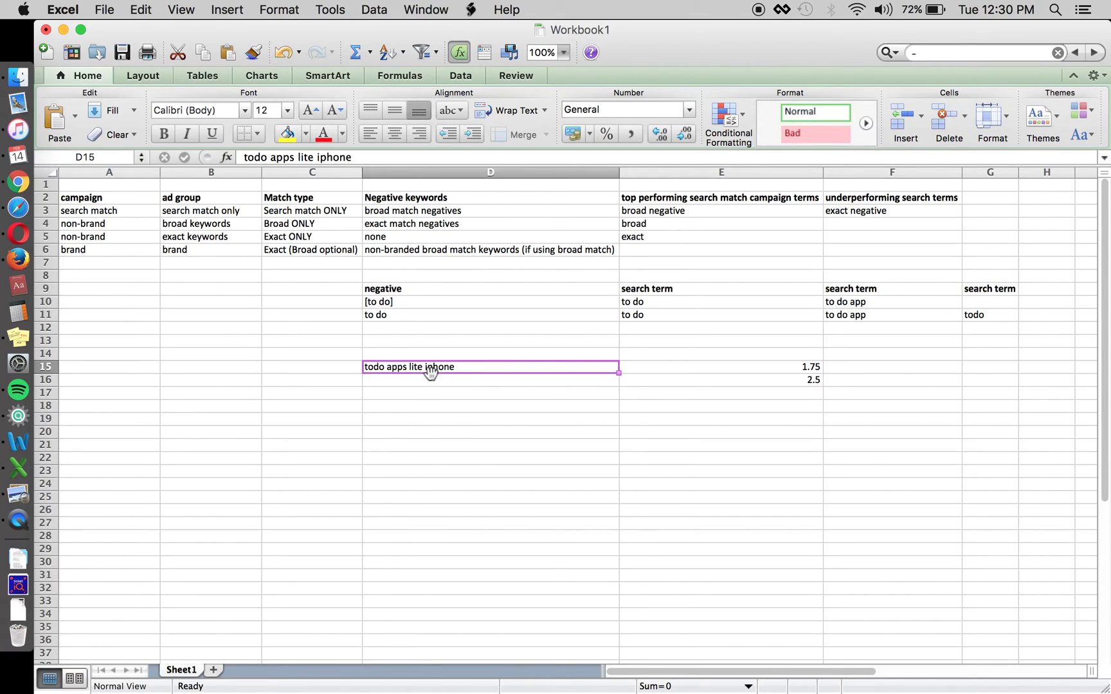
# Trim 'iphone' from D15, then clear all entries in D15:E16
pyautogui.doubleClick(332, 157)
pyautogui.press('BackSpace')
pyautogui.press('Return')
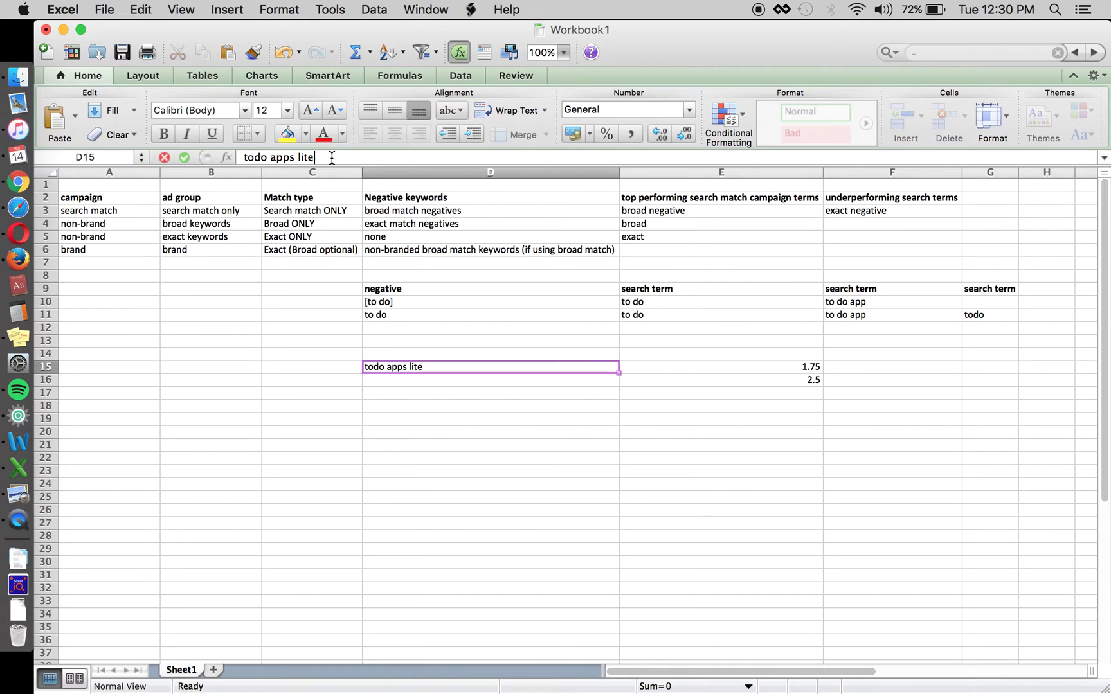
pyautogui.press('Up')
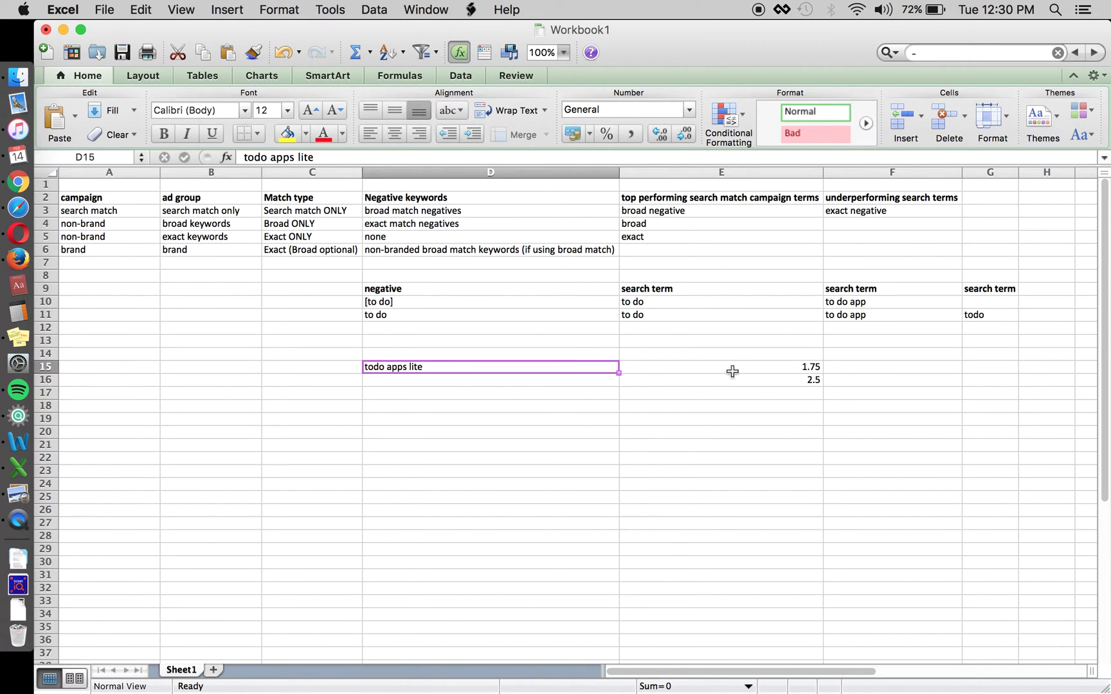
pyautogui.hotkey('shift', 'Down')
pyautogui.hotkey('shift', 'Right')
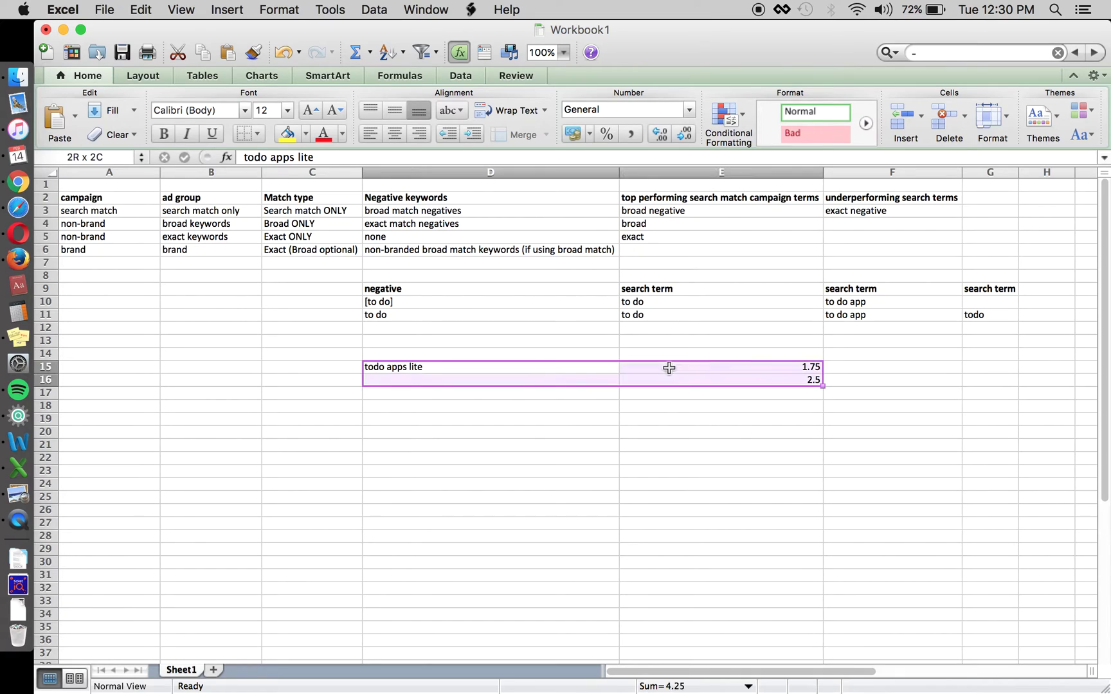
pyautogui.press('BackSpace')
pyautogui.press('Escape')
pyautogui.press('Delete')
# Review the top performing terms column, the broad and exact keyword ad groups and the exact negative rule
pyautogui.click(740, 199)
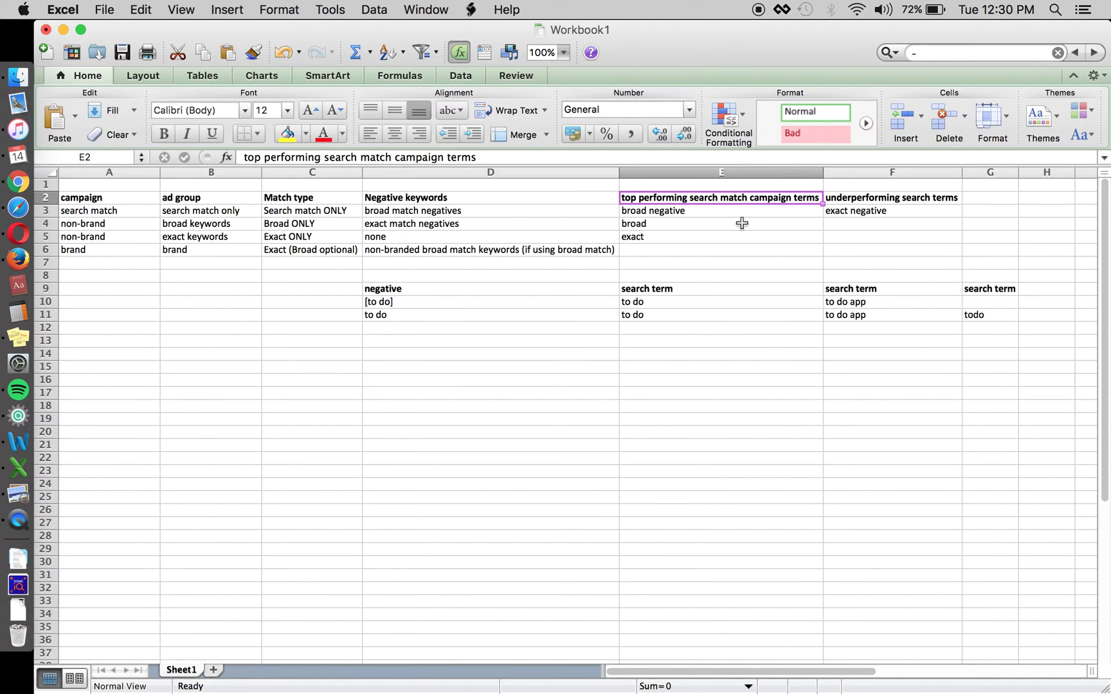
pyautogui.press('Down')
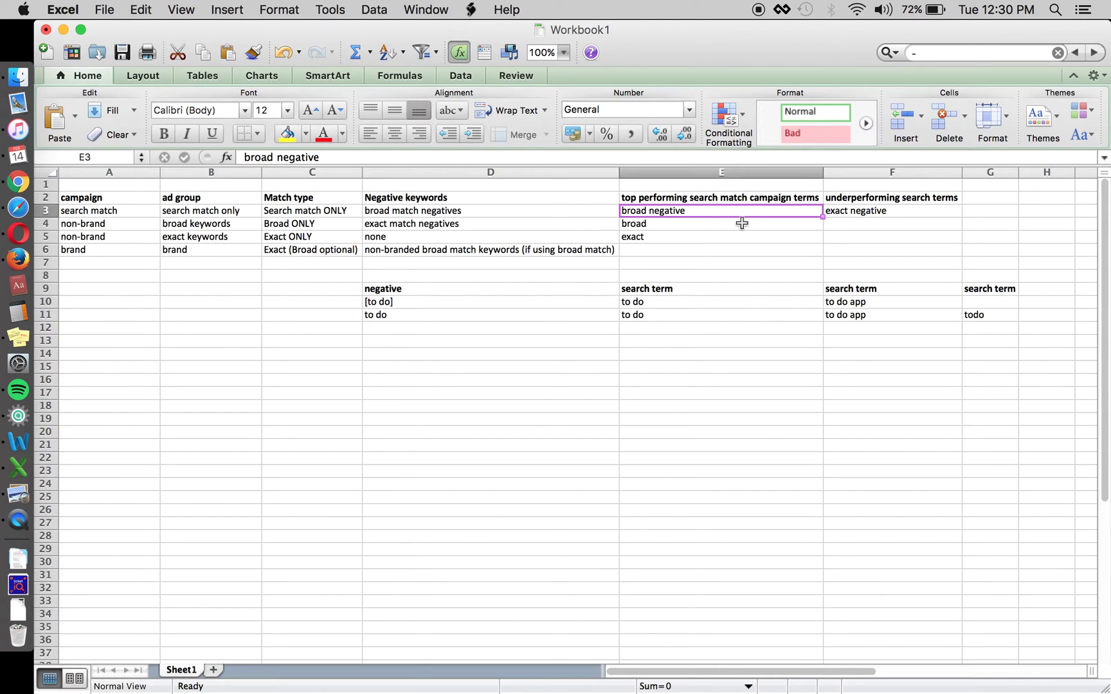
pyautogui.press('Down')
pyautogui.click(194, 222)
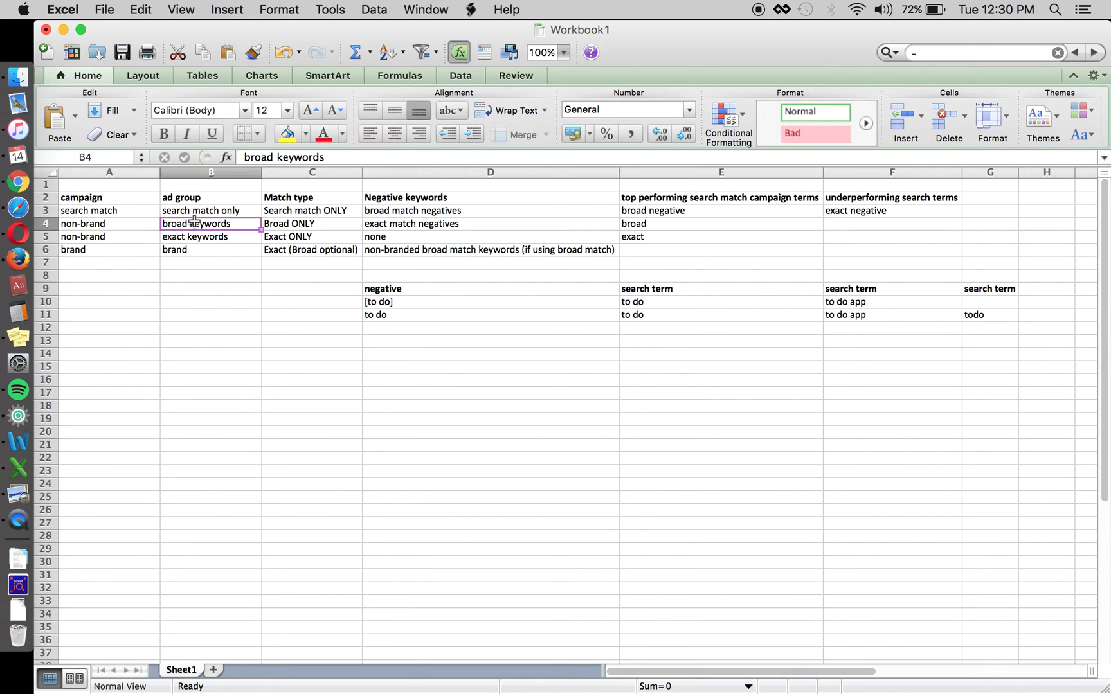
pyautogui.click(194, 238)
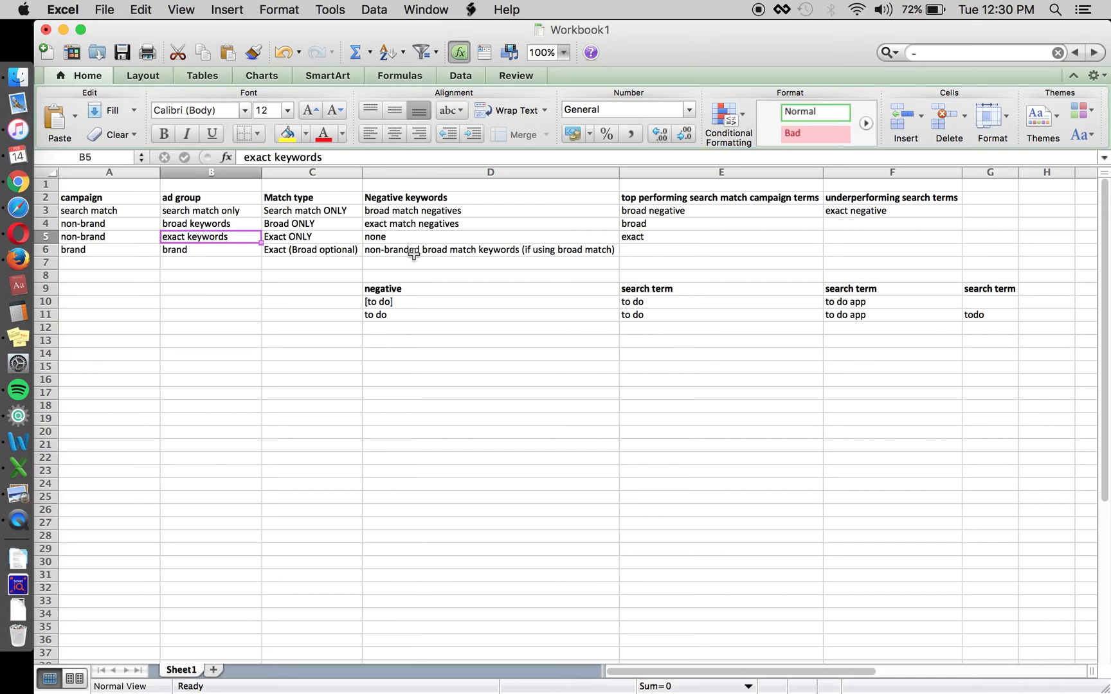
pyautogui.click(873, 214)
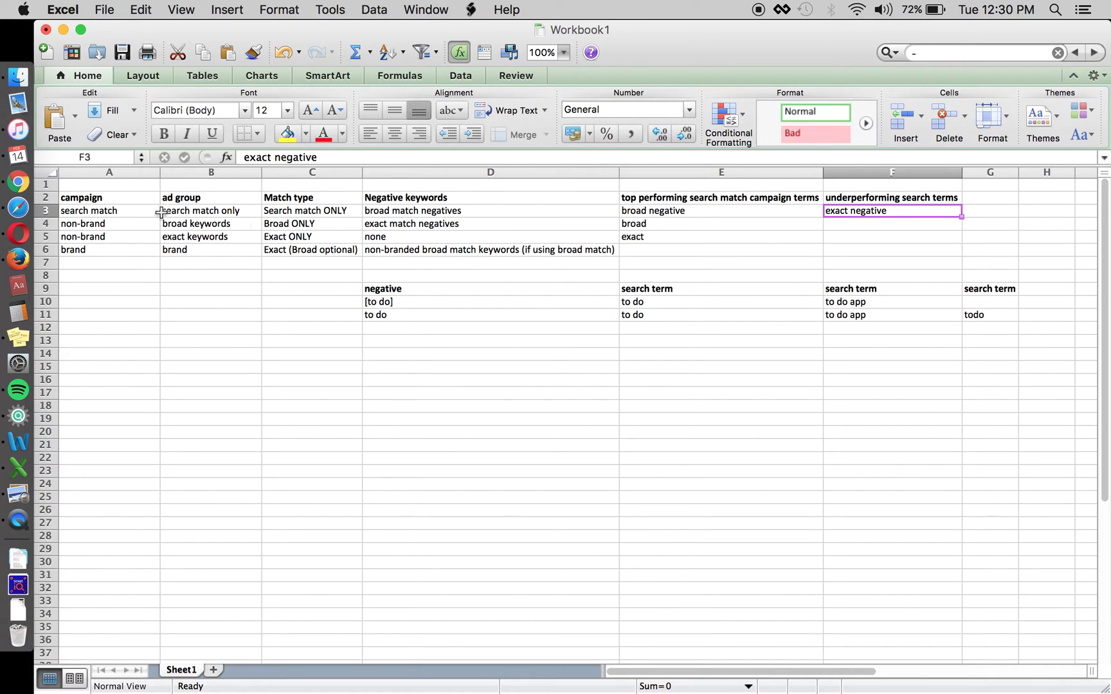
pyautogui.click(121, 225)
pyautogui.hotkey('shift', 'Right')
pyautogui.press('Tab')
pyautogui.click(125, 226)
pyautogui.press('Tab')
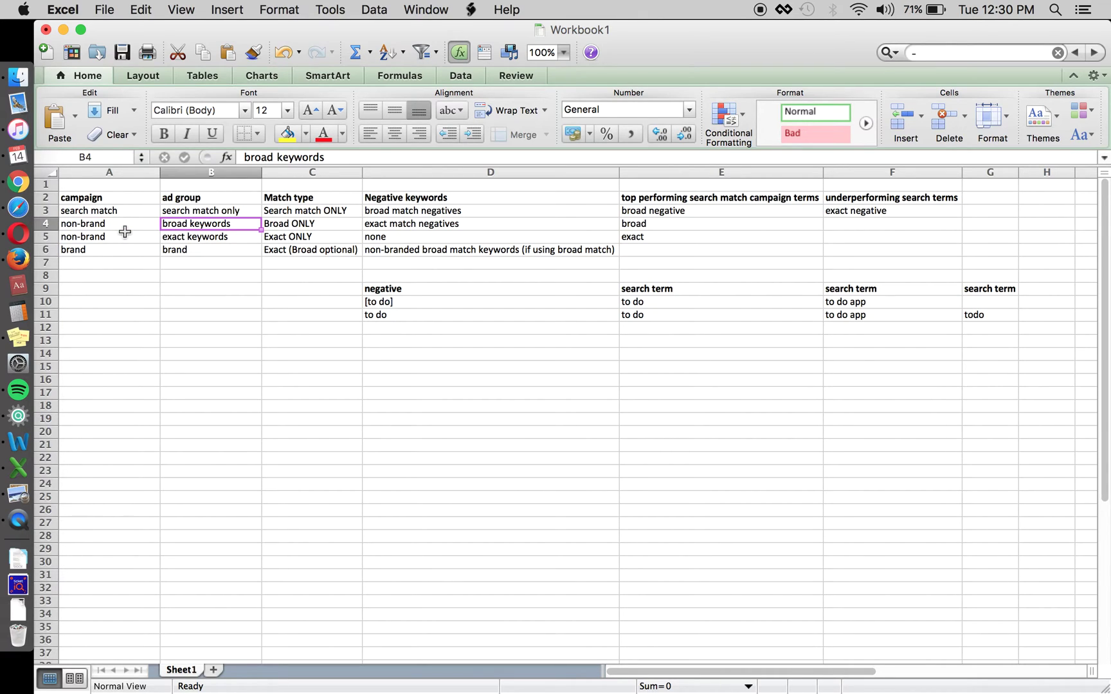
pyautogui.hotkey('shift', 'Down')
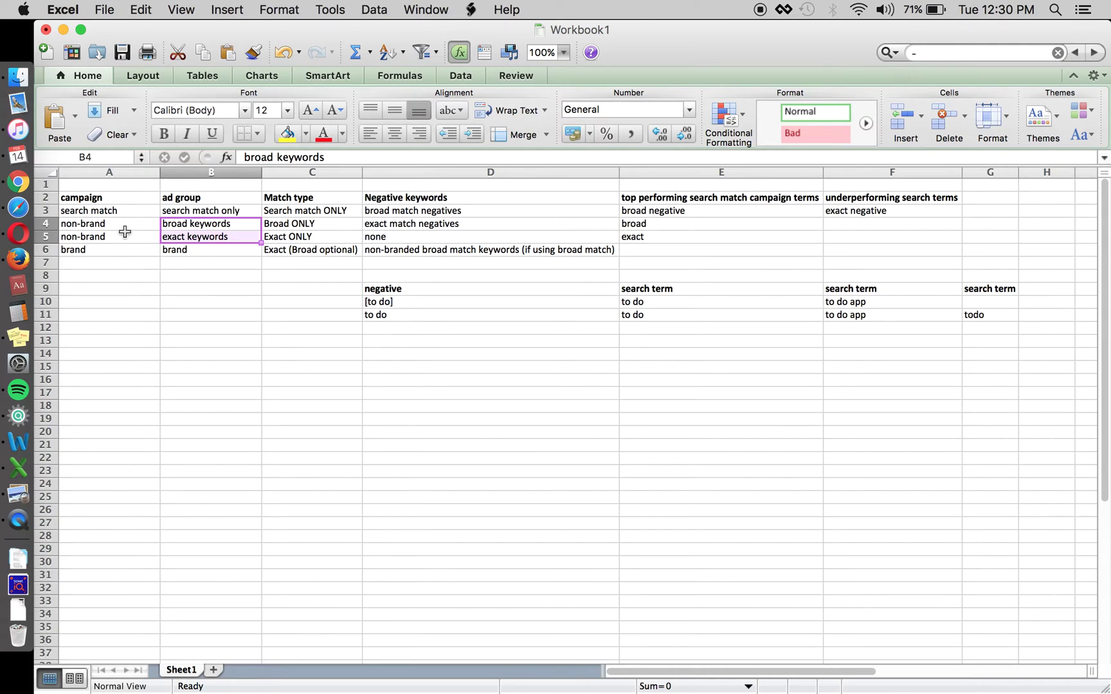
pyautogui.hotkey('shift', 'Up')
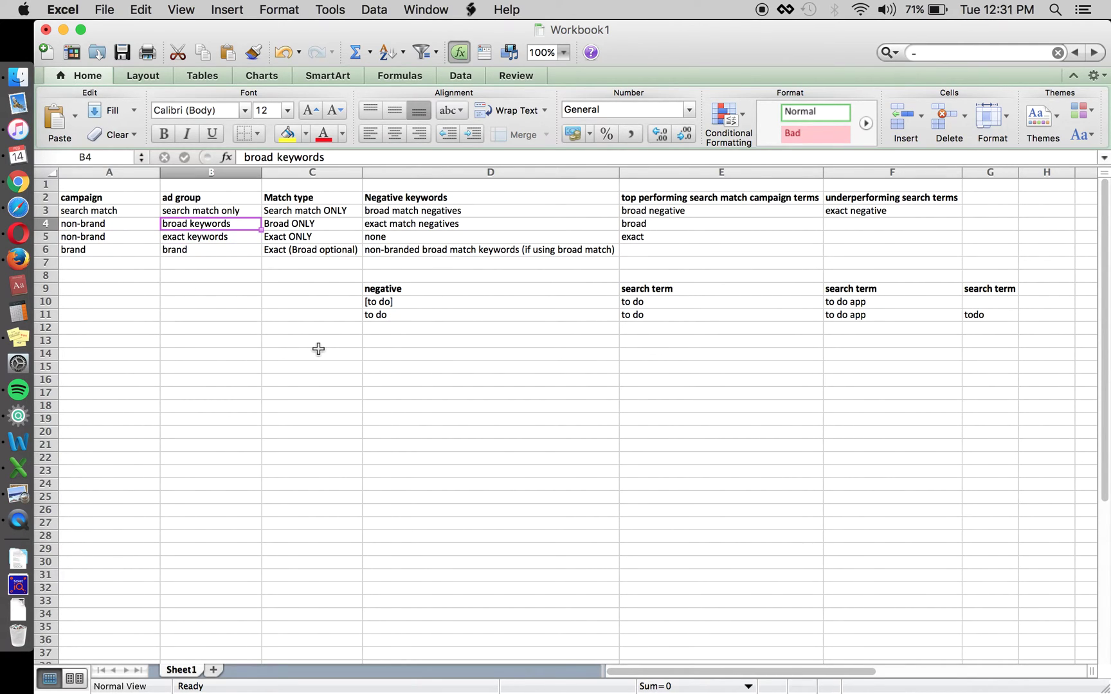
pyautogui.press('Right')
pyautogui.press('Left')
pyautogui.press('Right')
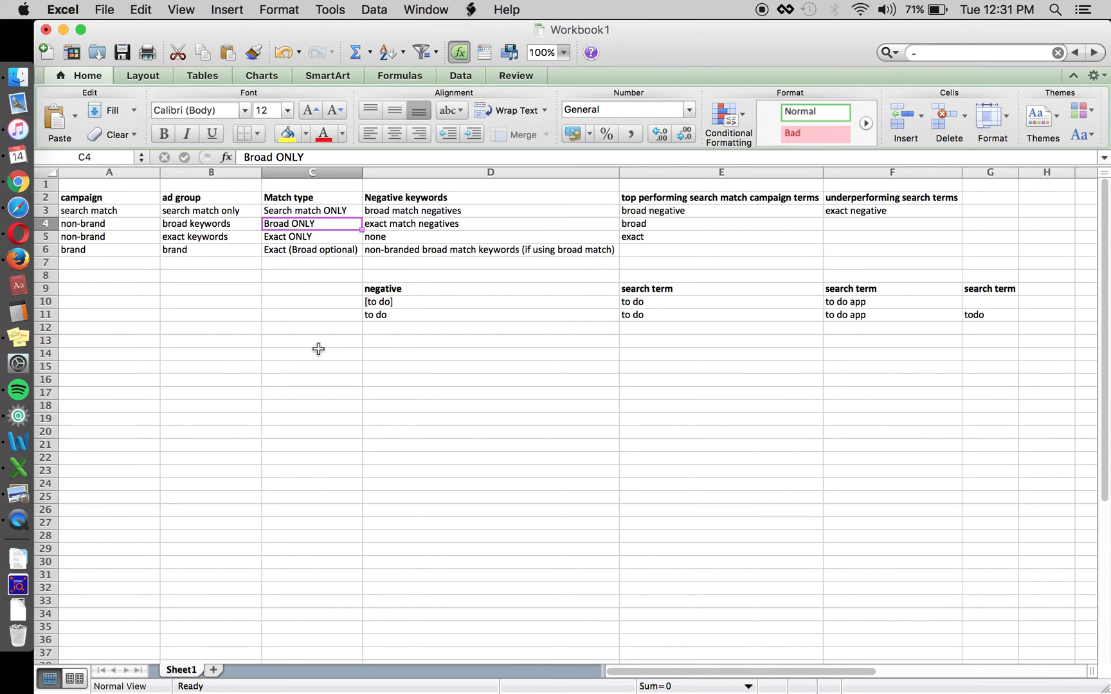
pyautogui.press('Left')
pyautogui.press('Down')
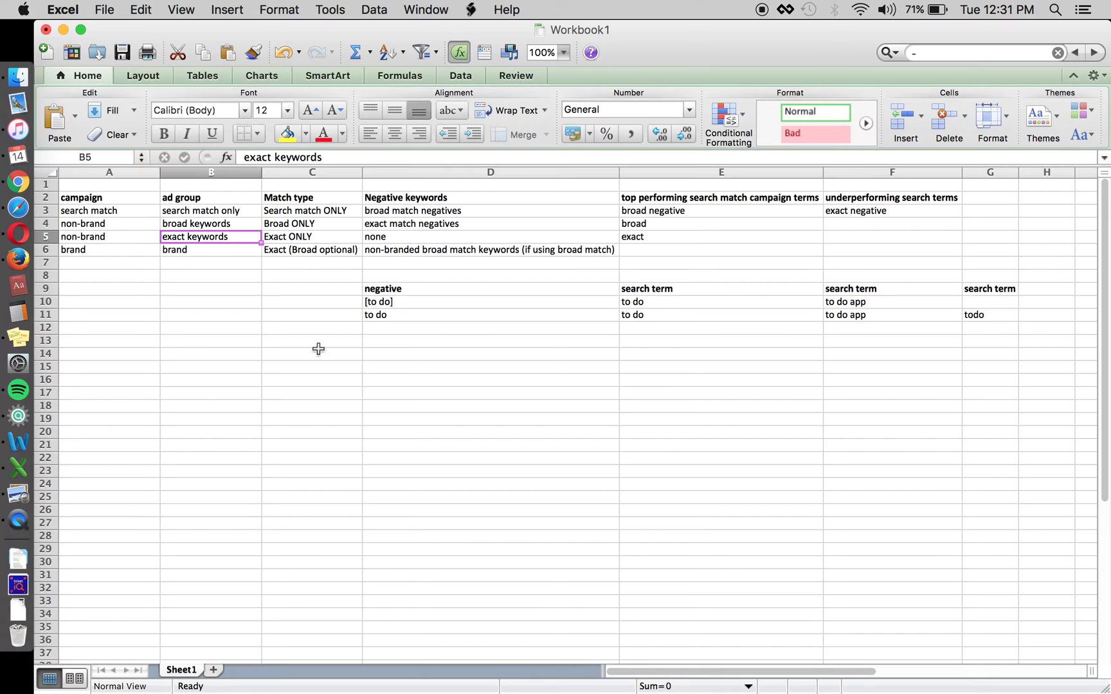
pyautogui.press('Right')
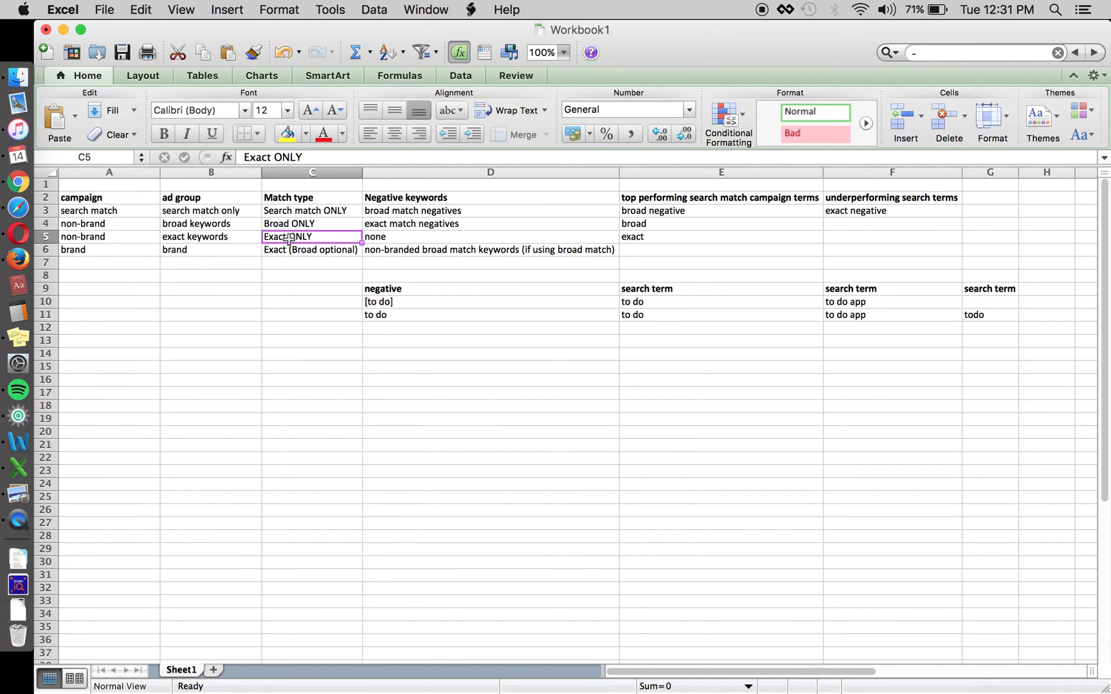
pyautogui.click(388, 225)
pyautogui.click(335, 225)
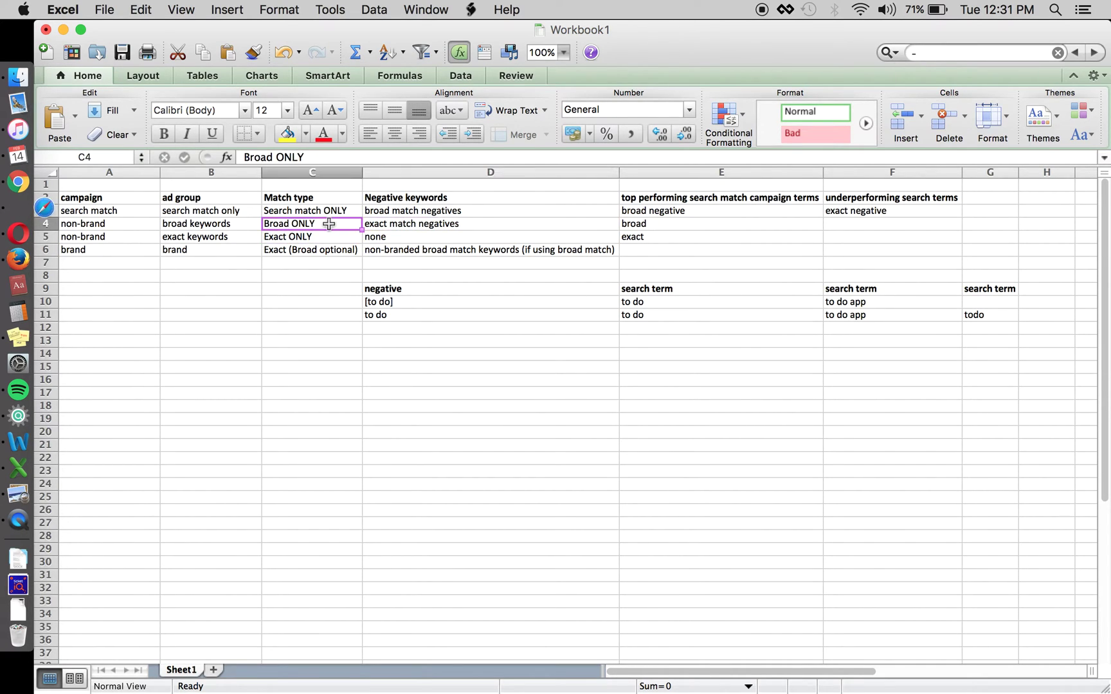
pyautogui.click(249, 226)
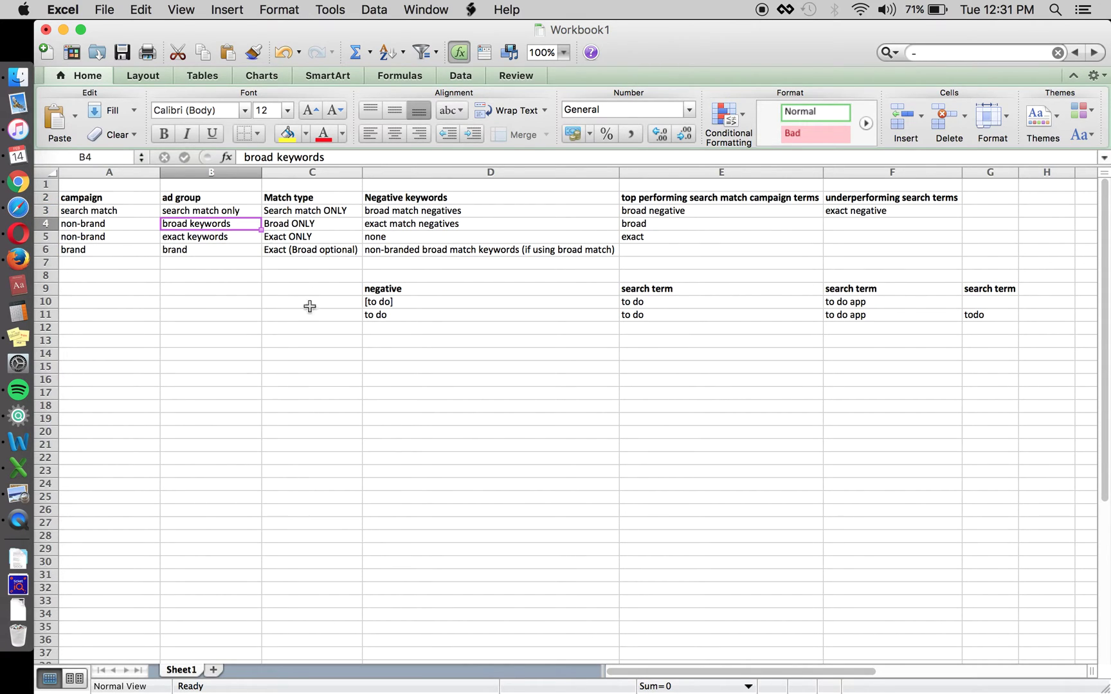
pyautogui.click(205, 237)
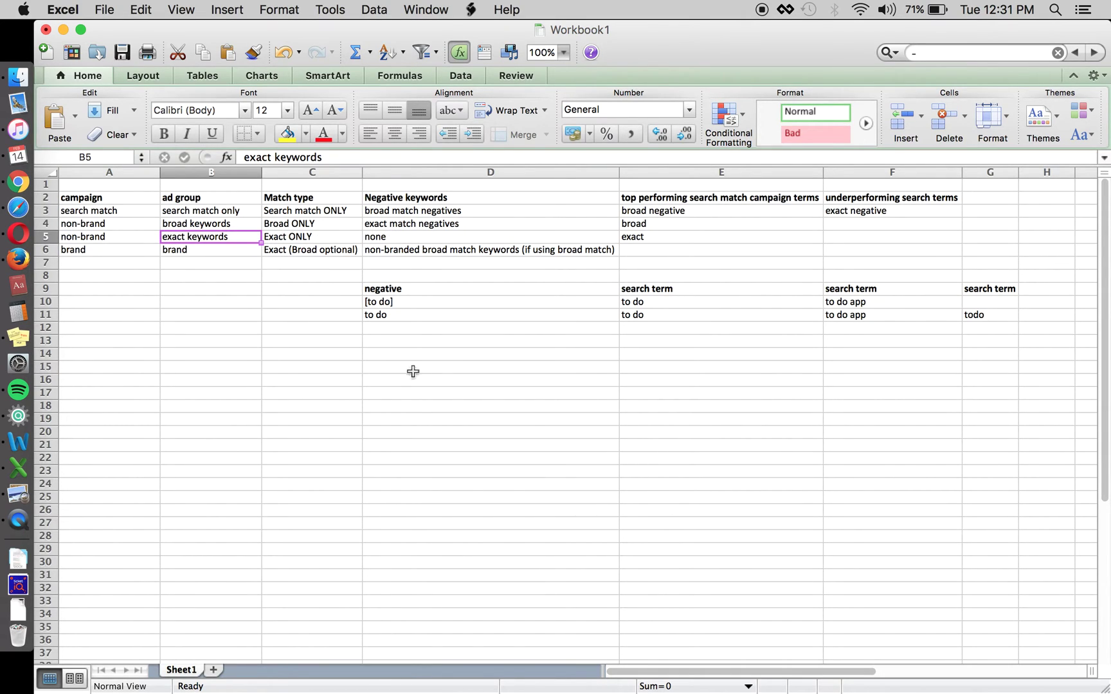
# Enter 'to do' in E17, briefly making it bold and then removing the bold
pyautogui.click(662, 390)
pyautogui.write('to do')
pyautogui.press('Tab')
pyautogui.press('Left')
pyautogui.press('super+b')
pyautogui.press('Up')
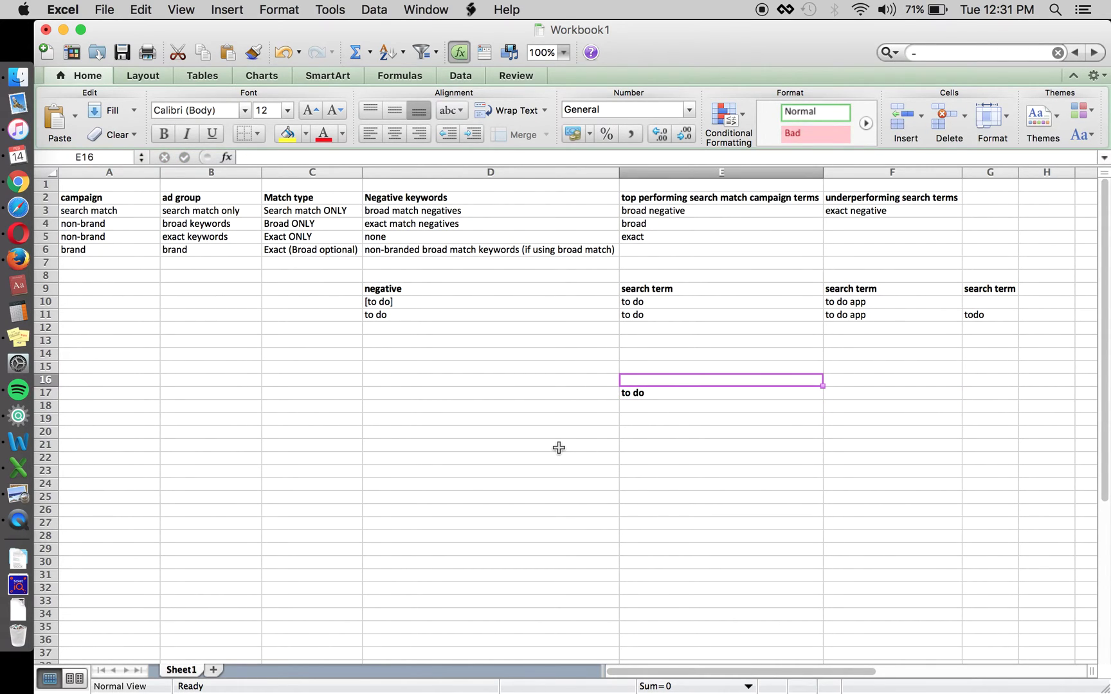
pyautogui.press('Down')
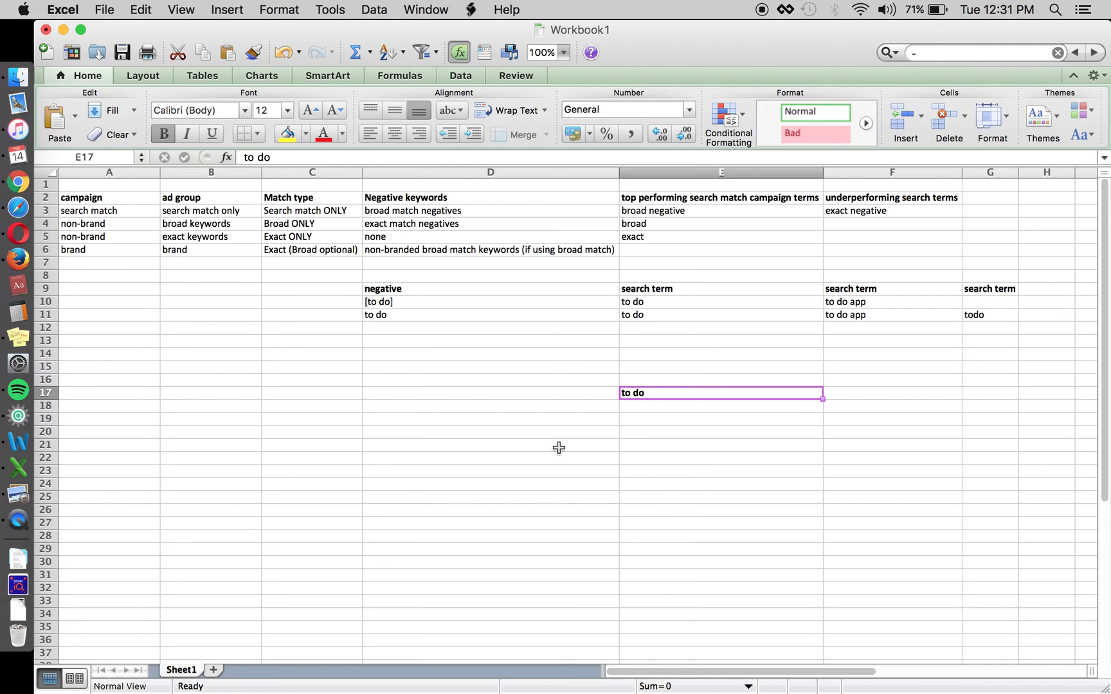
pyautogui.press('super+b')
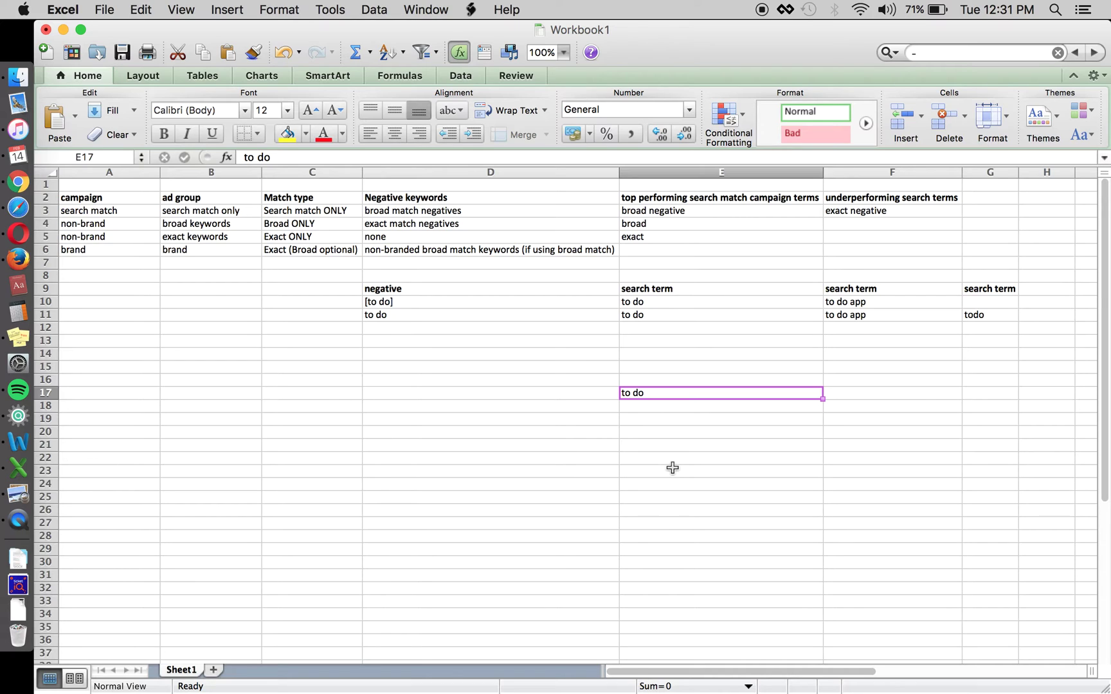
# Review the existing todo terms, then discard a mistyped 'tododolist' entry in E20
pyautogui.click(887, 315)
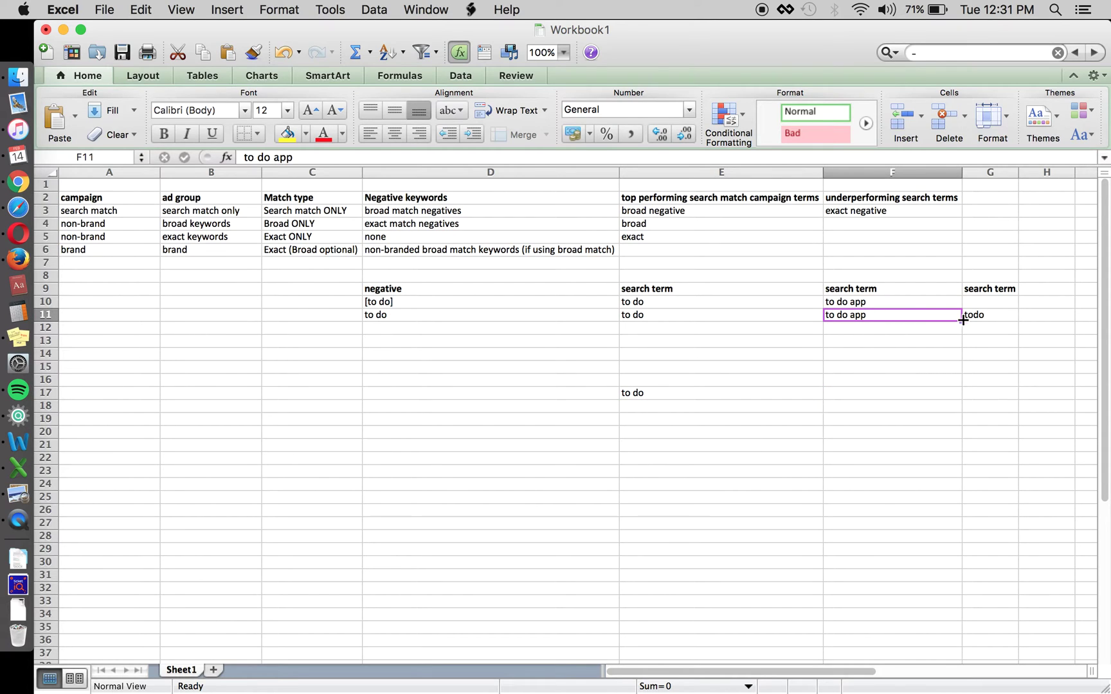
pyautogui.click(986, 315)
pyautogui.click(697, 431)
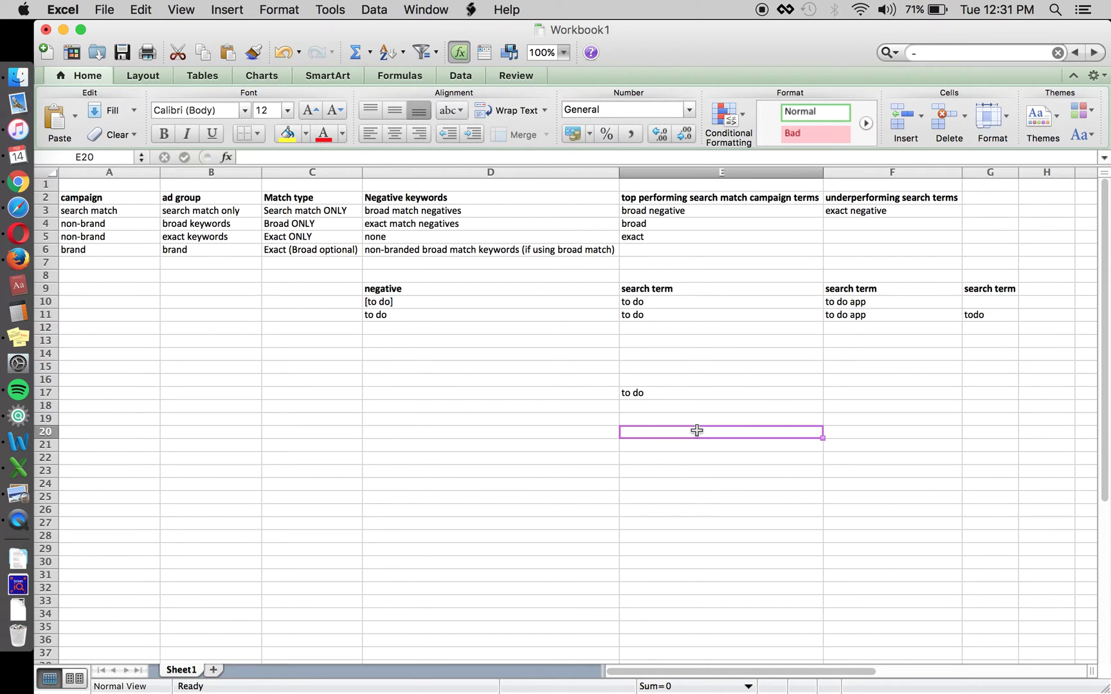
pyautogui.write('tododolist')
pyautogui.press('Escape')
pyautogui.press('Left')
pyautogui.press('Up')
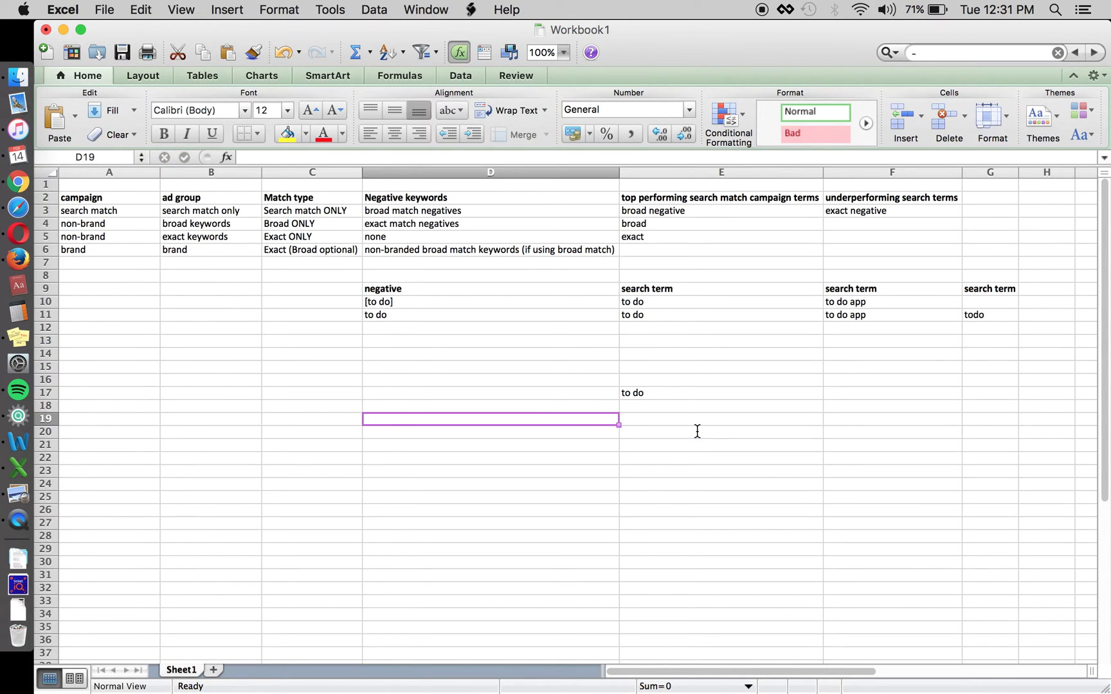
# Enter the value 1 in F17 beside the 'to do' term
pyautogui.click(835, 394)
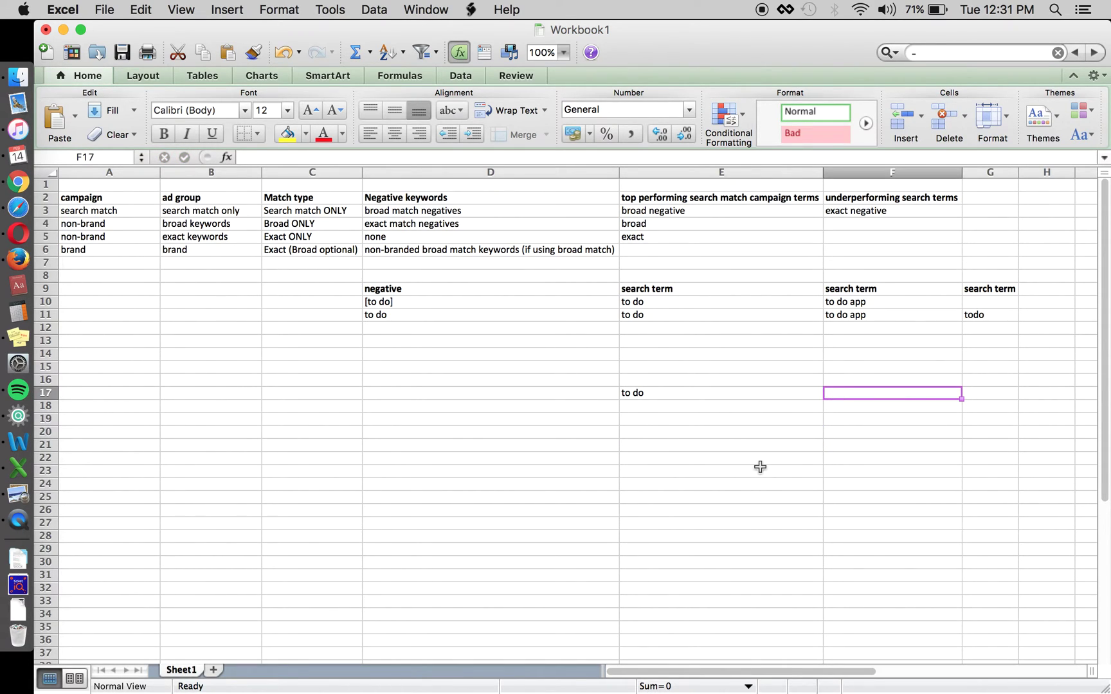
pyautogui.write('1')
pyautogui.press('Return')
pyautogui.press('Up')
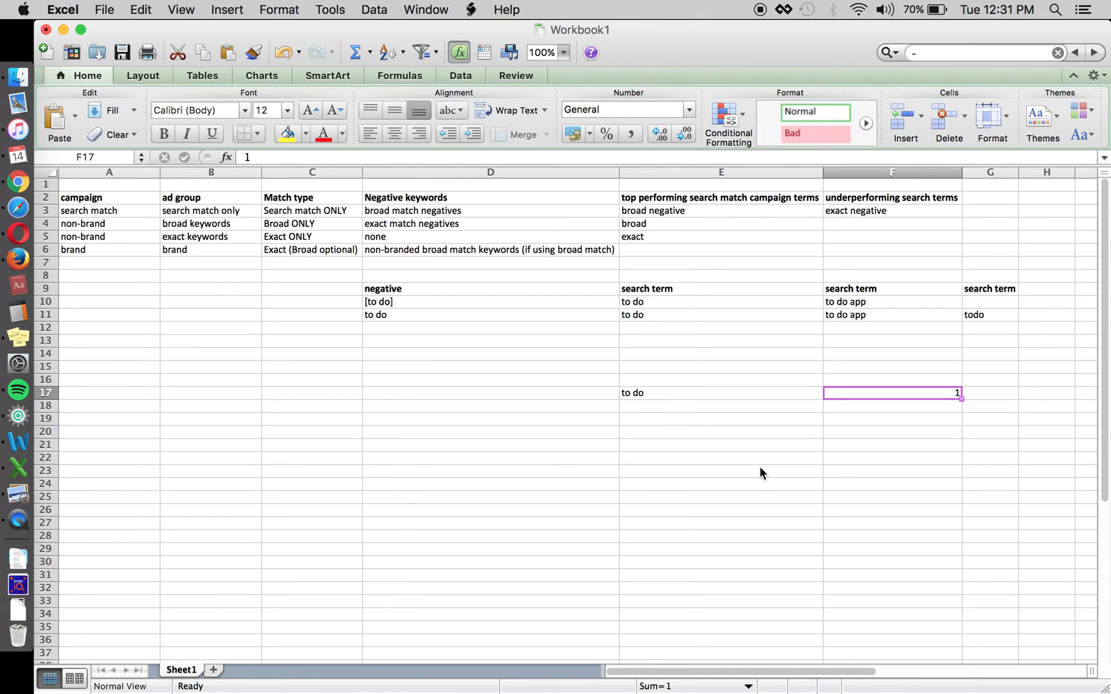
pyautogui.press('Left')
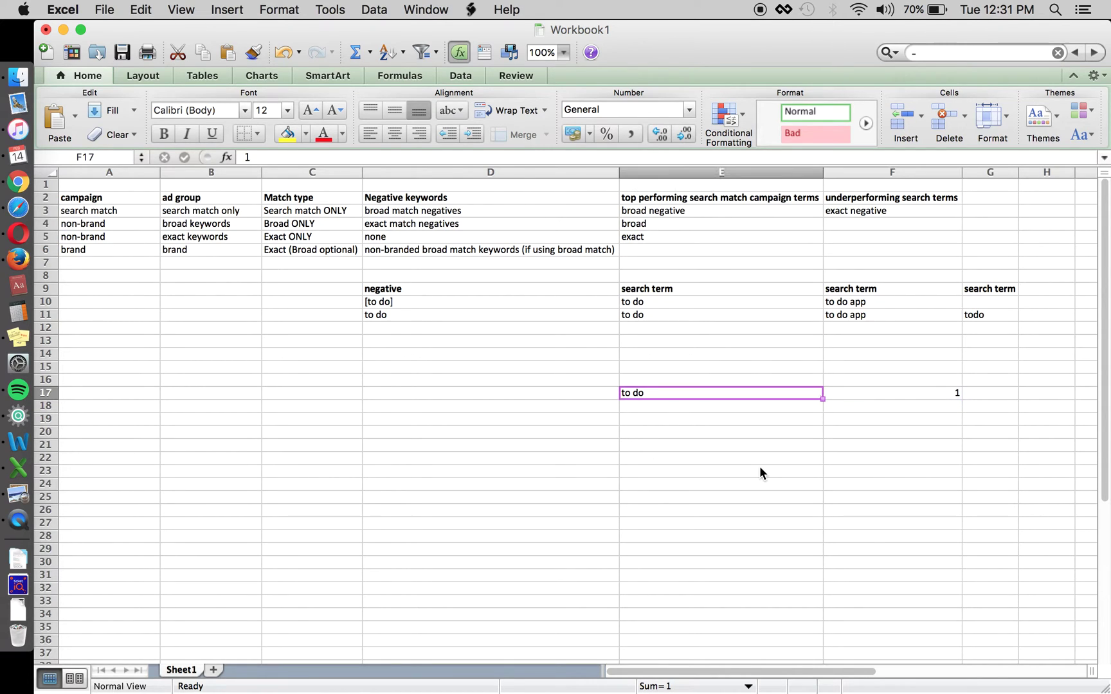
# Add square brackets around the E17 term so it reads '[to do]'
pyautogui.click(437, 157)
pyautogui.write(']')
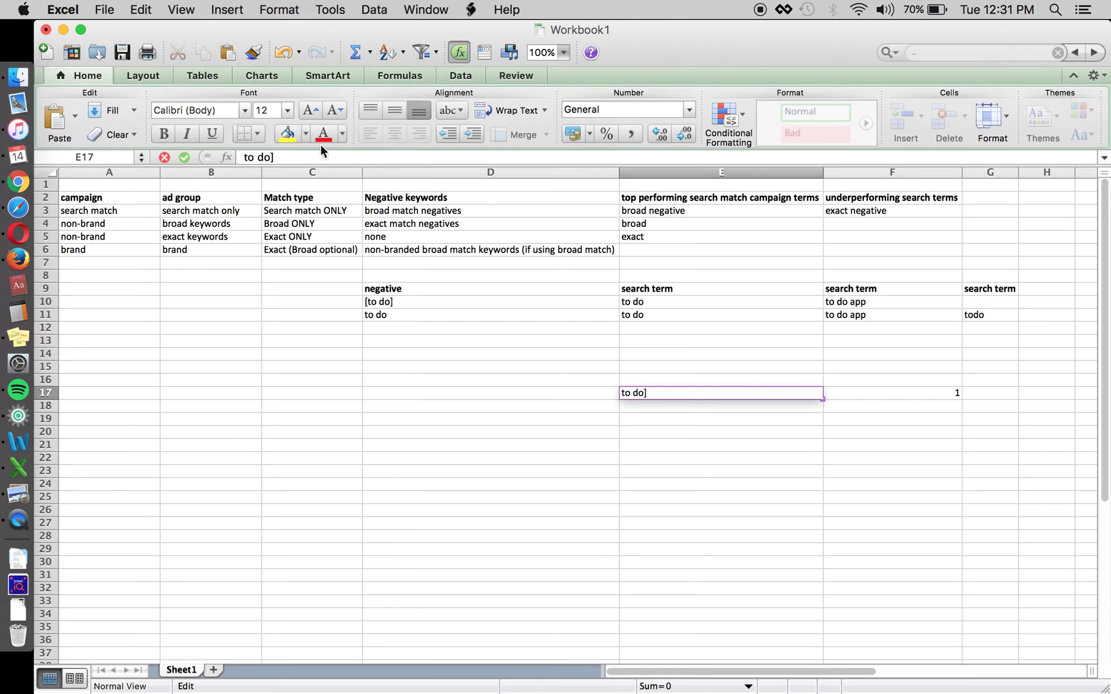
pyautogui.click(246, 157)
pyautogui.write('[')
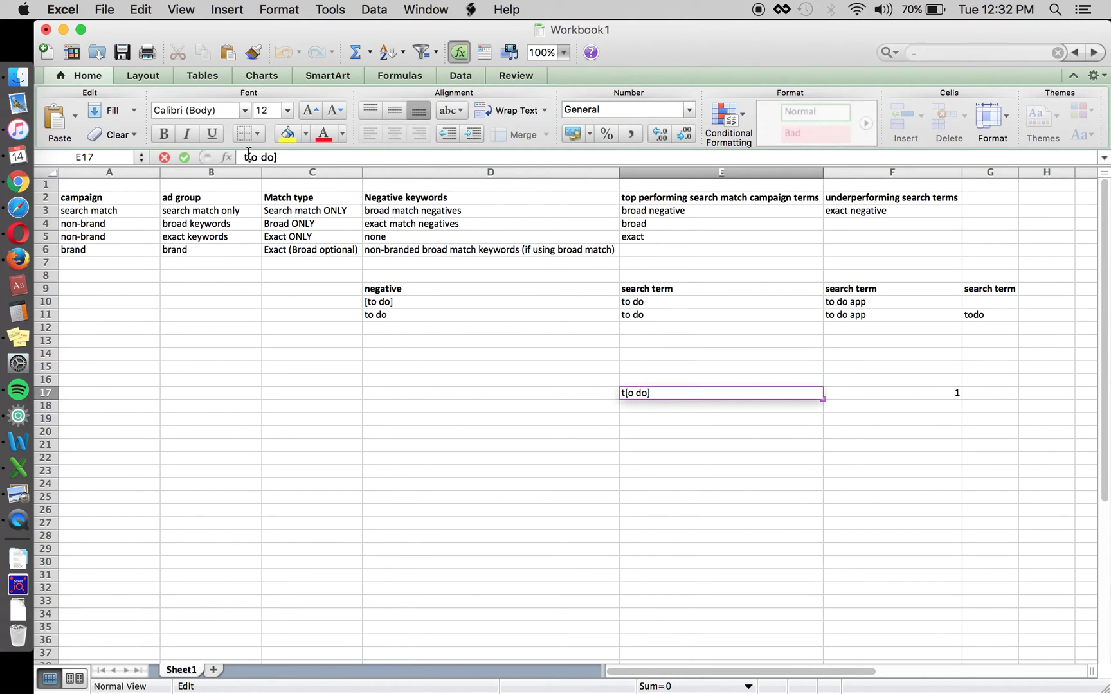
pyautogui.press('BackSpace')
pyautogui.press('Left')
pyautogui.write('[')
pyautogui.press('Return')
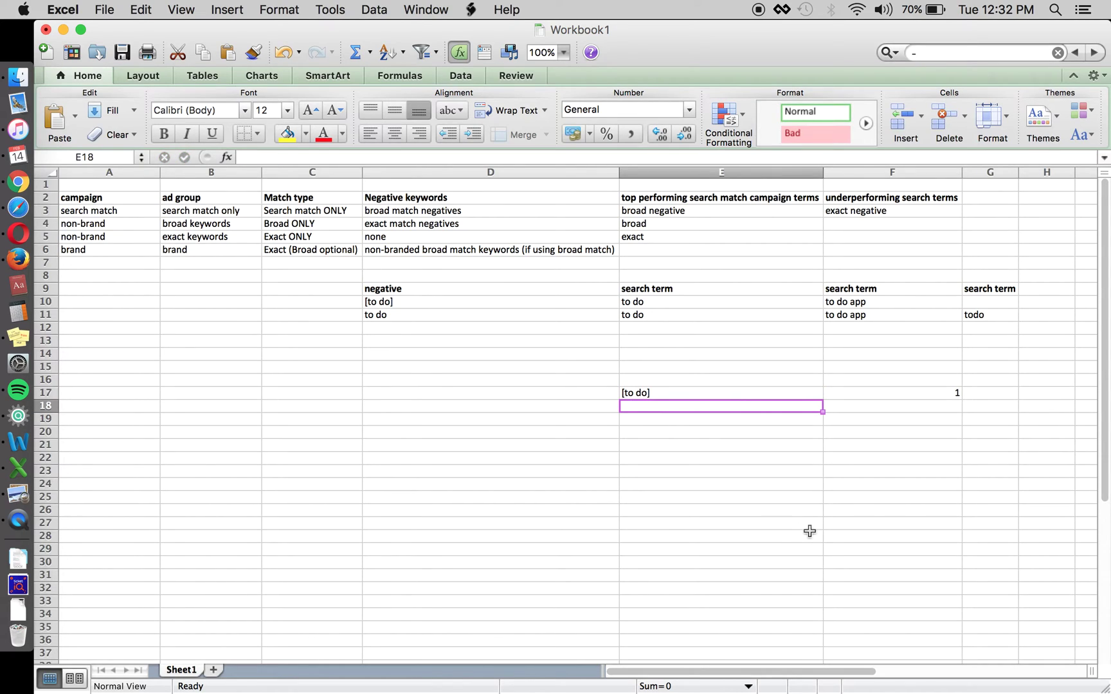
pyautogui.press('Up')
pyautogui.press('Right')
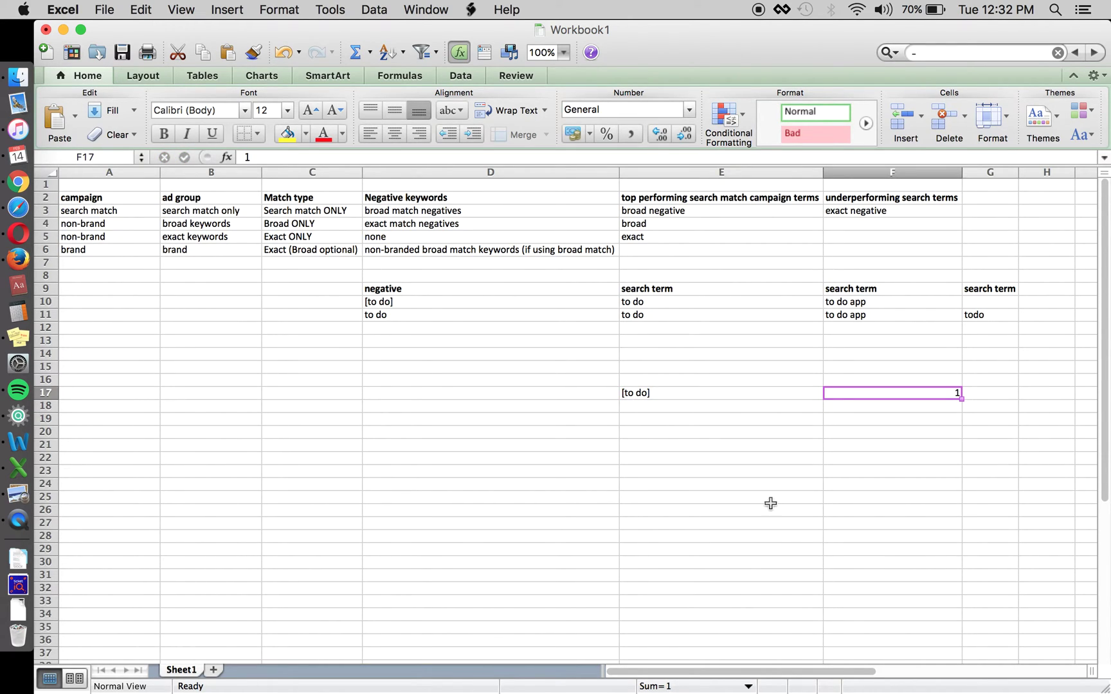
pyautogui.press('Left')
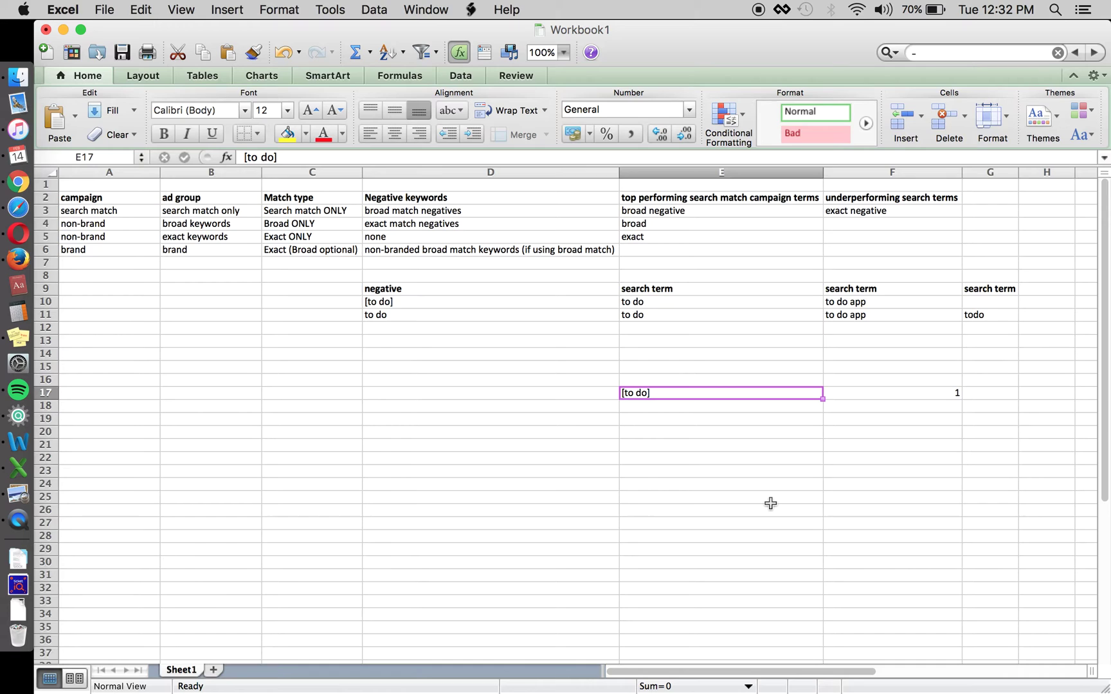
# Add 'to do' with a count of 1 in row 18, below the bracketed term
pyautogui.click(871, 390)
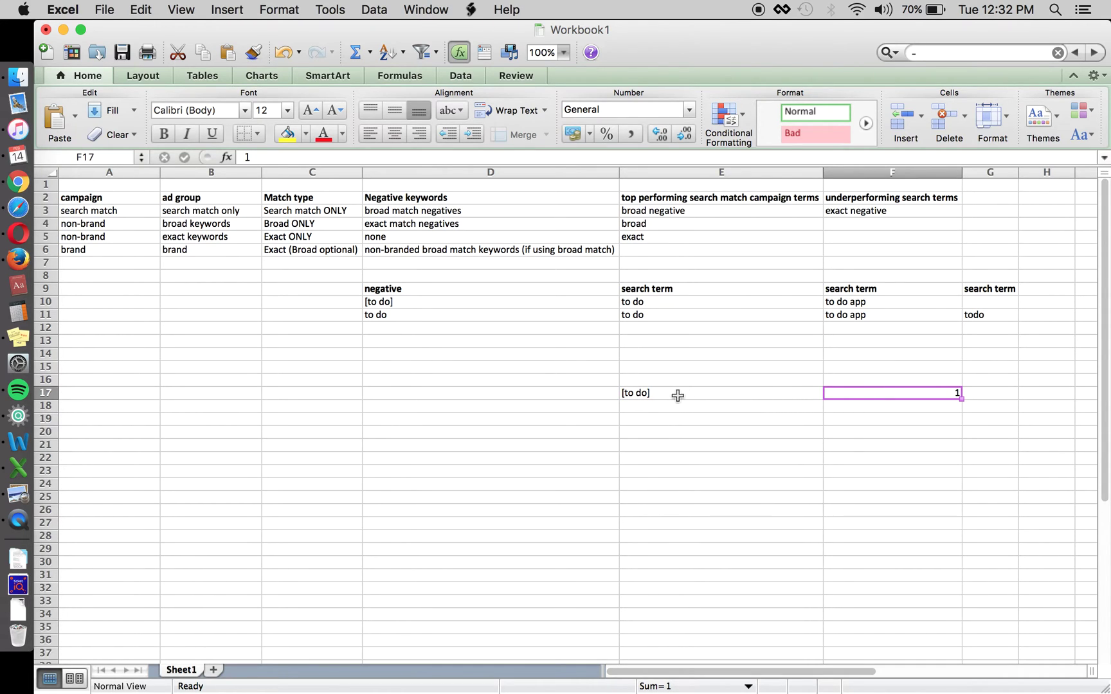
pyautogui.click(652, 393)
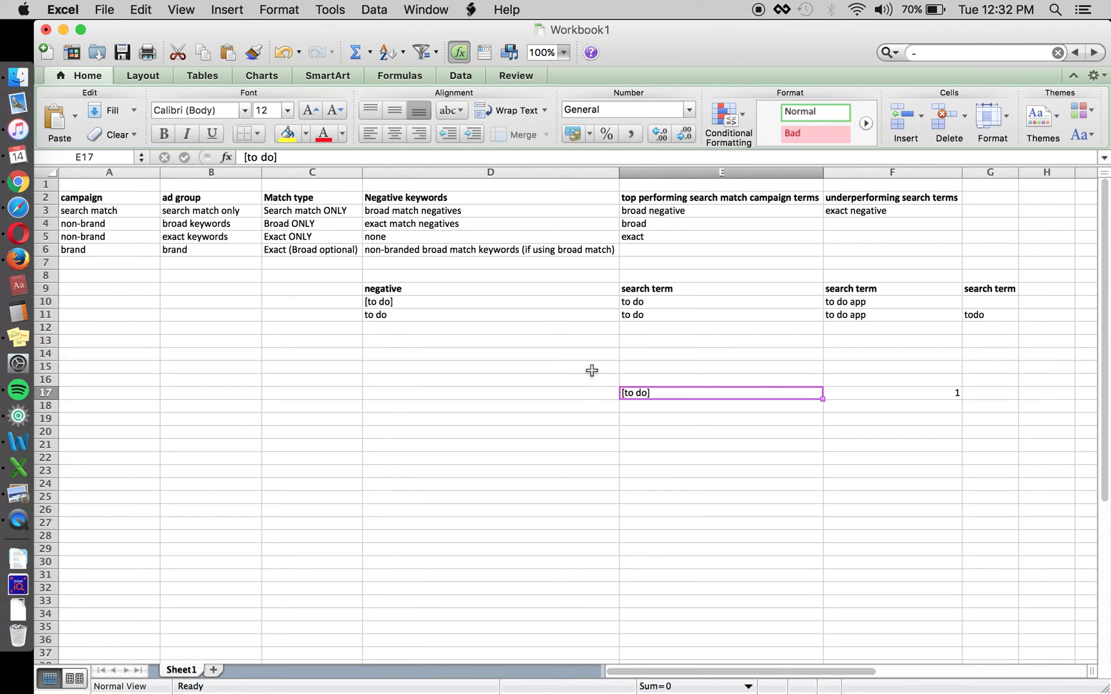
pyautogui.click(577, 393)
pyautogui.press('Right')
pyautogui.press('Down')
pyautogui.write('t')
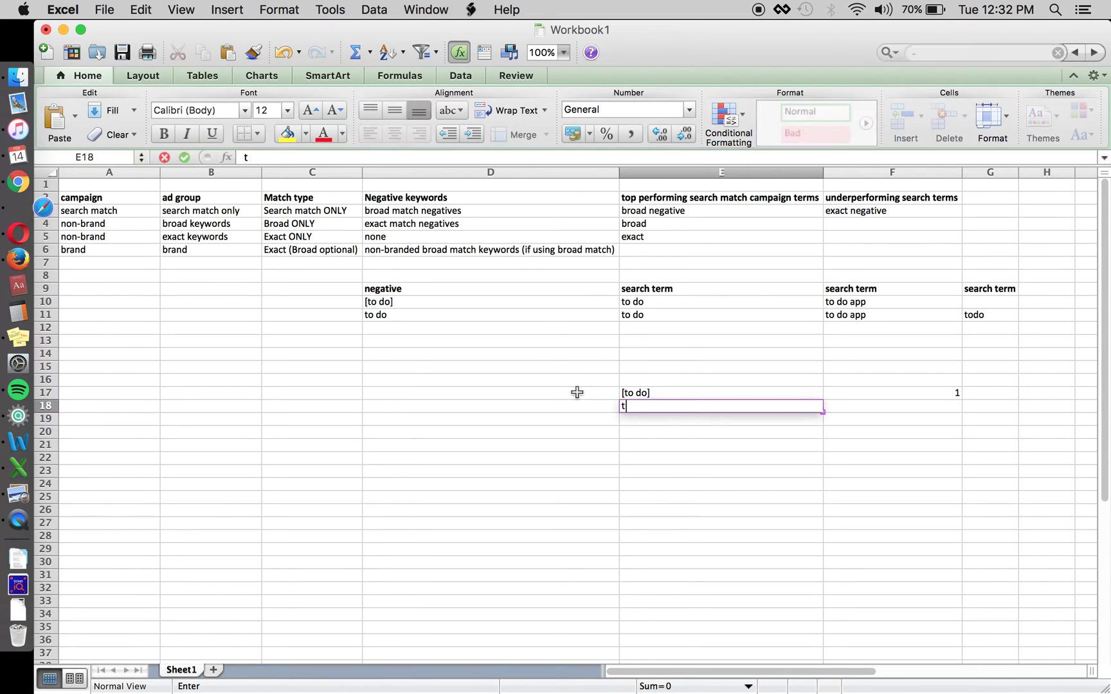
pyautogui.write('o do d')
pyautogui.press('Tab')
pyautogui.write('1')
pyautogui.press('Return')
pyautogui.press('Left')
pyautogui.press('Left')
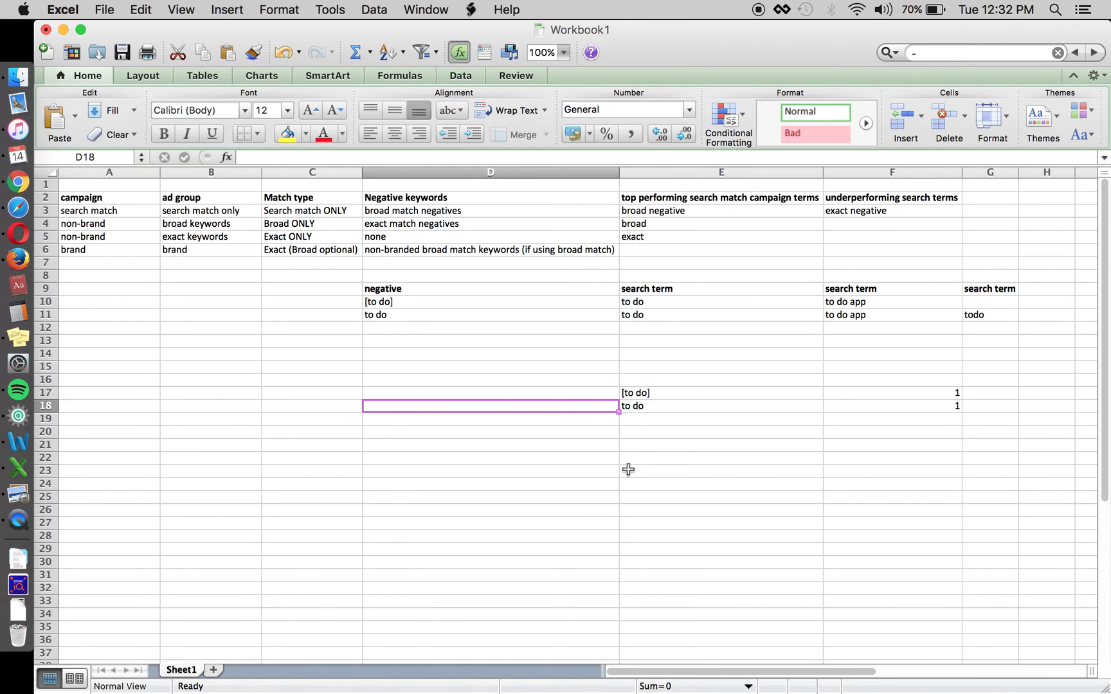
# Enter negative keywords todoist, todo, todo apps and productivity down column D from D18
pyautogui.write('todoist')
pyautogui.press('Return')
pyautogui.write('todo')
pyautogui.press('Return')
pyautogui.write('todo apps')
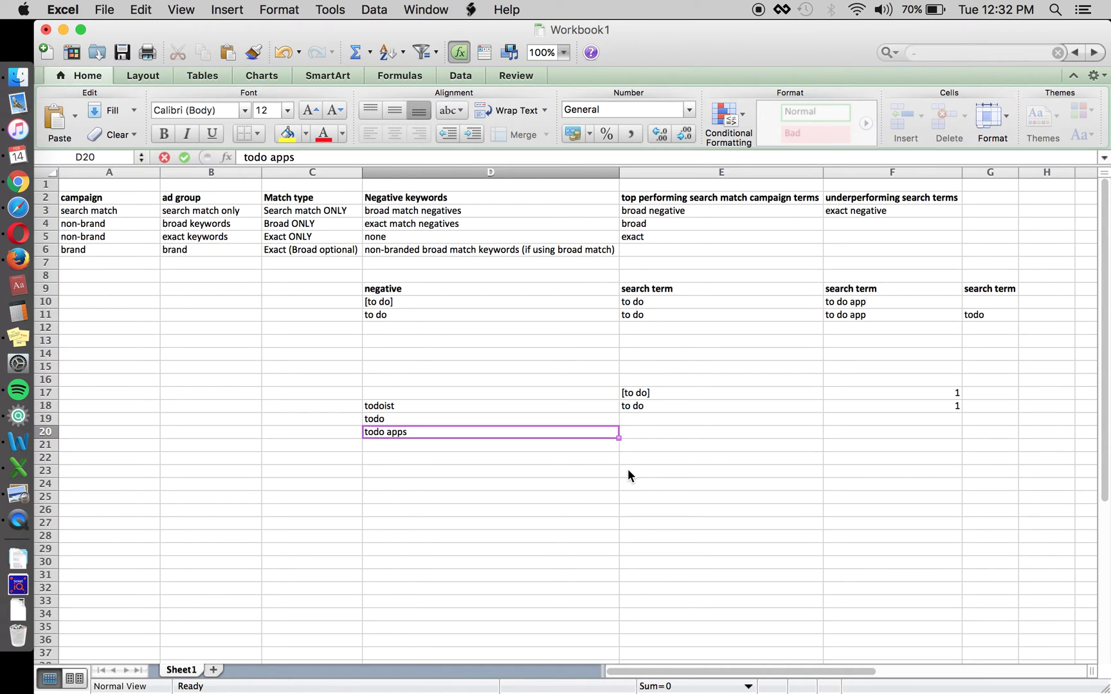
pyautogui.press('Return')
pyautogui.write('productiv')
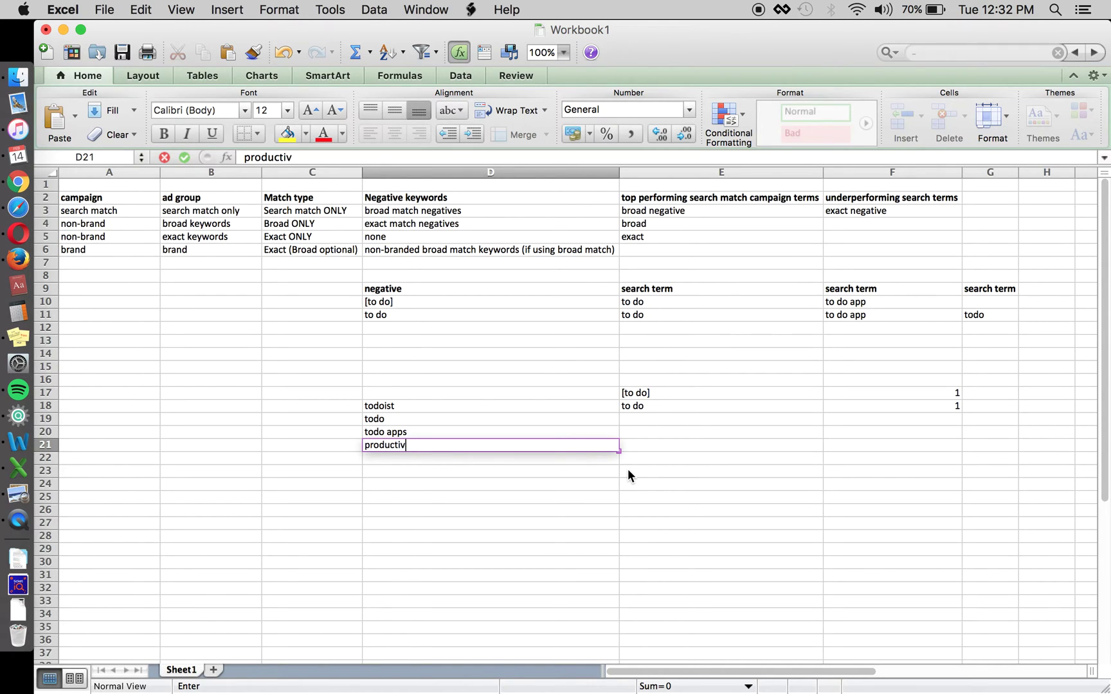
pyautogui.write('ity')
pyautogui.press('Return')
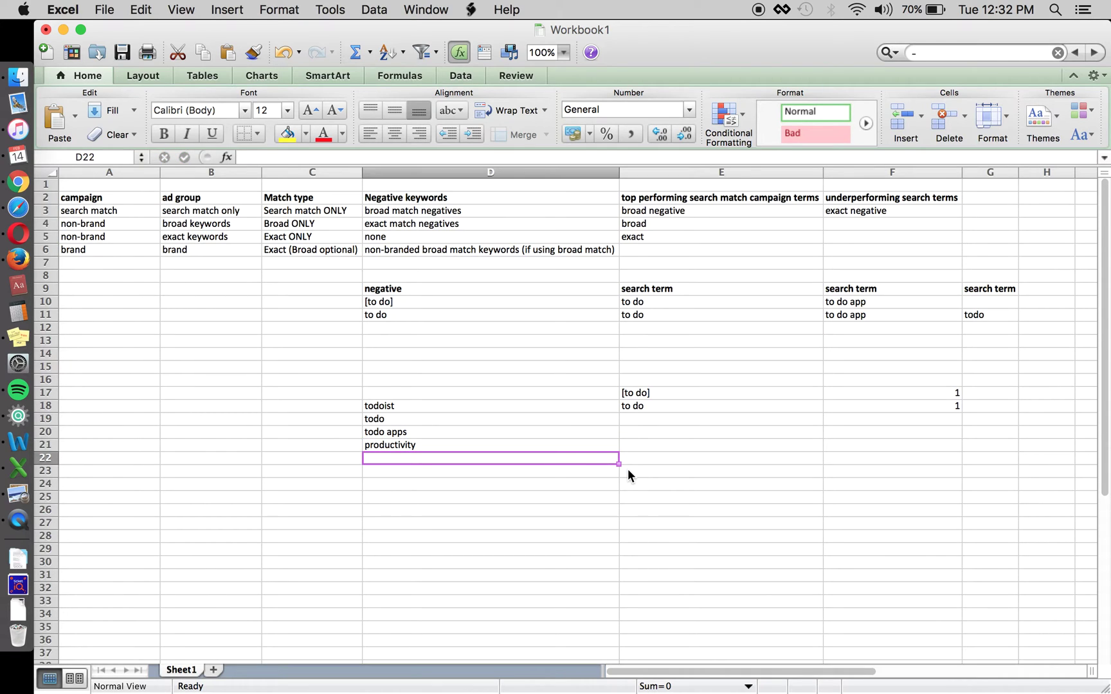
# Add goalie and 'to do lilst' as the next negative keywords in D22 and D23
pyautogui.write('goalie')
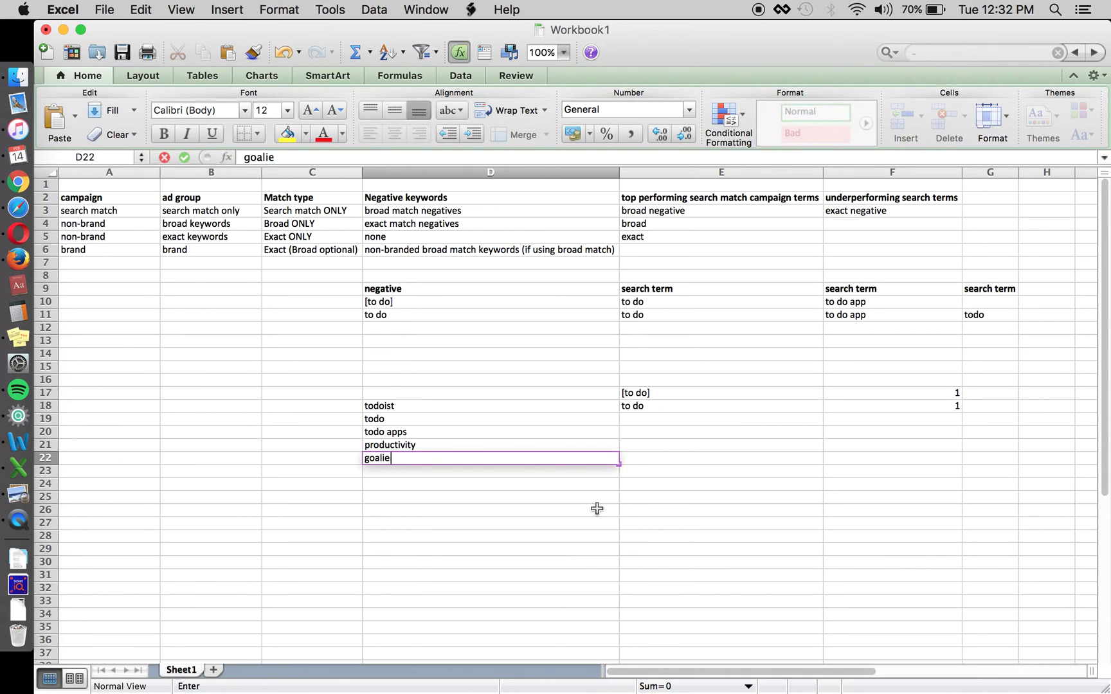
pyautogui.press('Return')
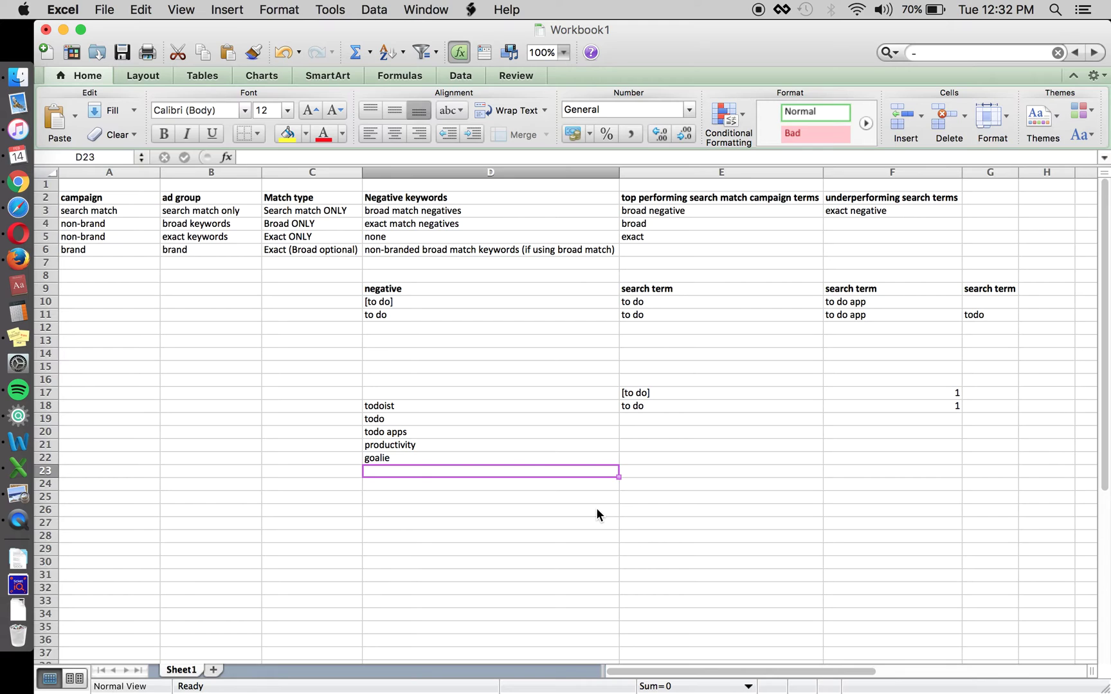
pyautogui.write('do')
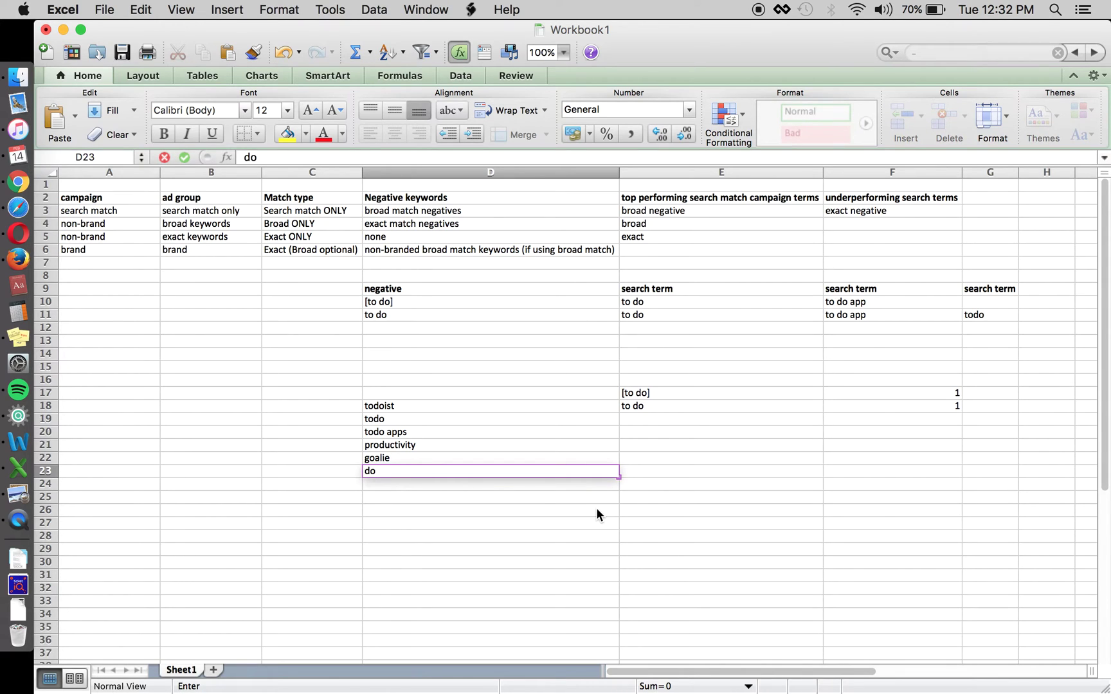
pyautogui.write(' list')
pyautogui.press('Return')
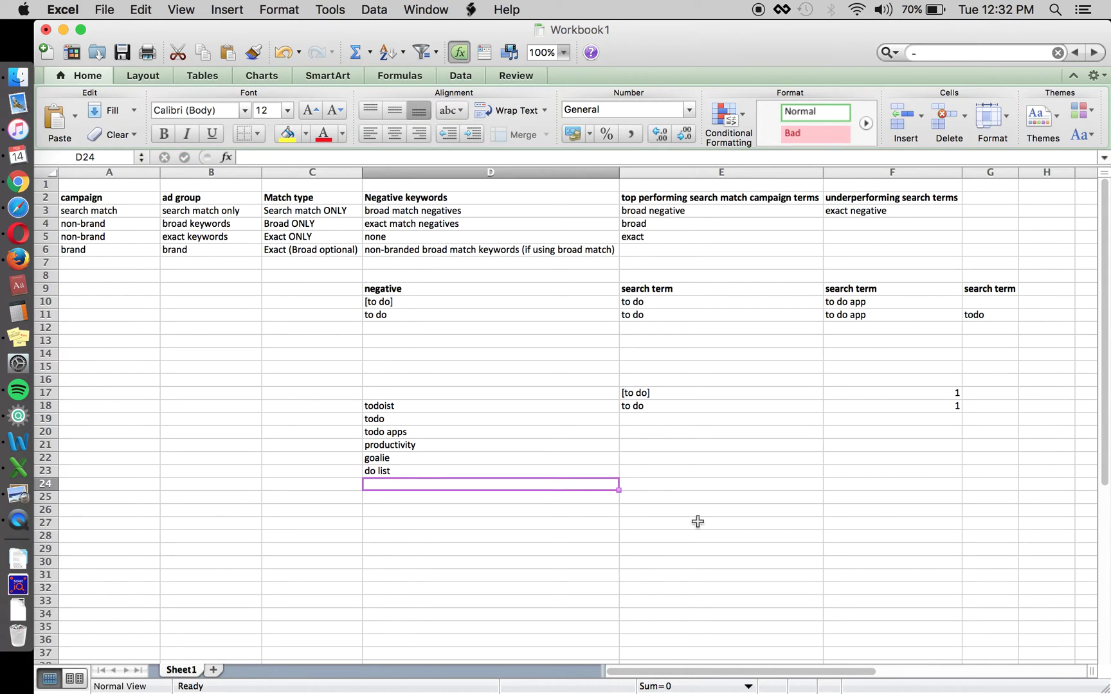
pyautogui.press('Up')
pyautogui.click(698, 409)
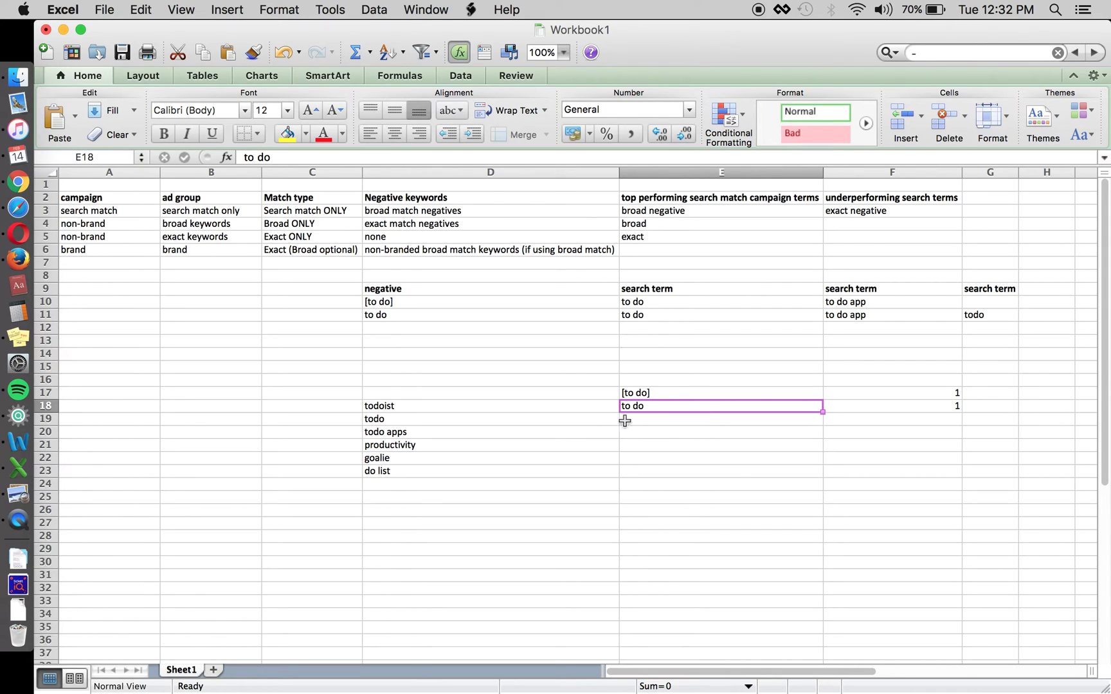
pyautogui.click(478, 460)
pyautogui.press('Down')
pyautogui.write('to do lilst')
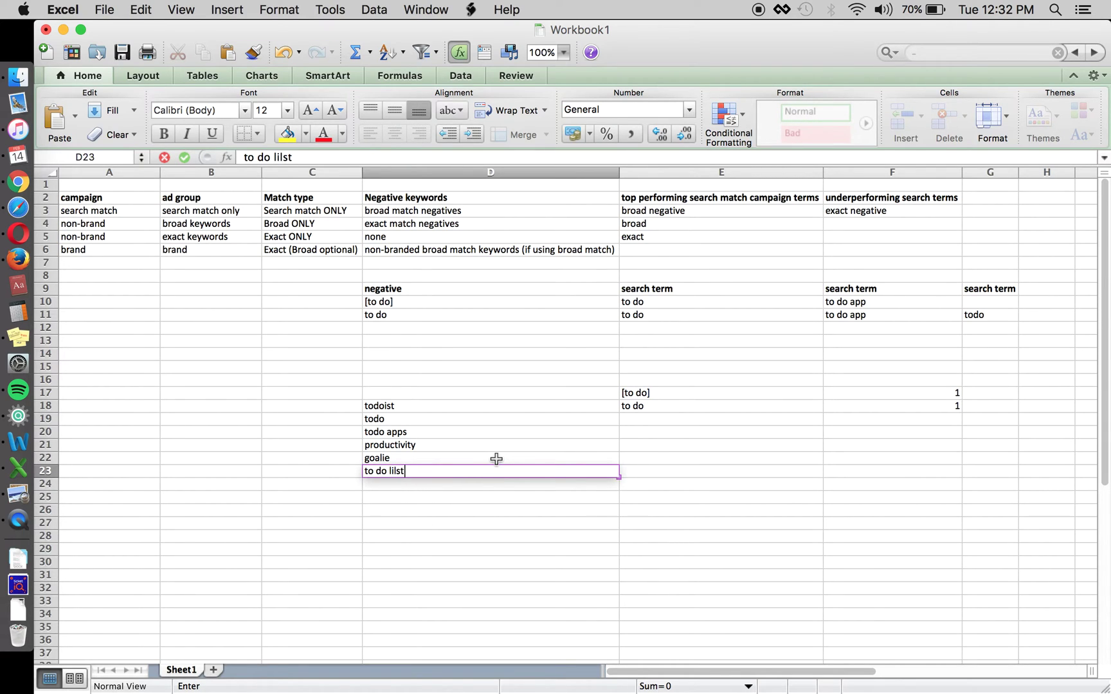
pyautogui.click(496, 459)
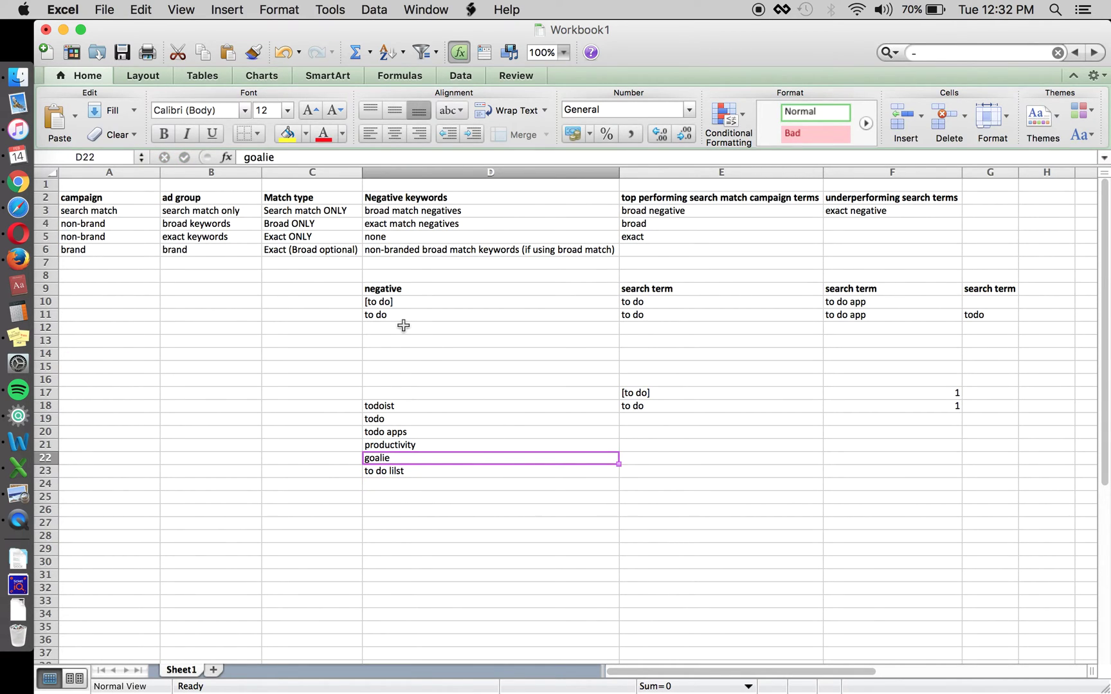
# Retype goalie in the cleared D22, then add todo as the final keyword in D24
pyautogui.press('BackSpace')
pyautogui.write('to')
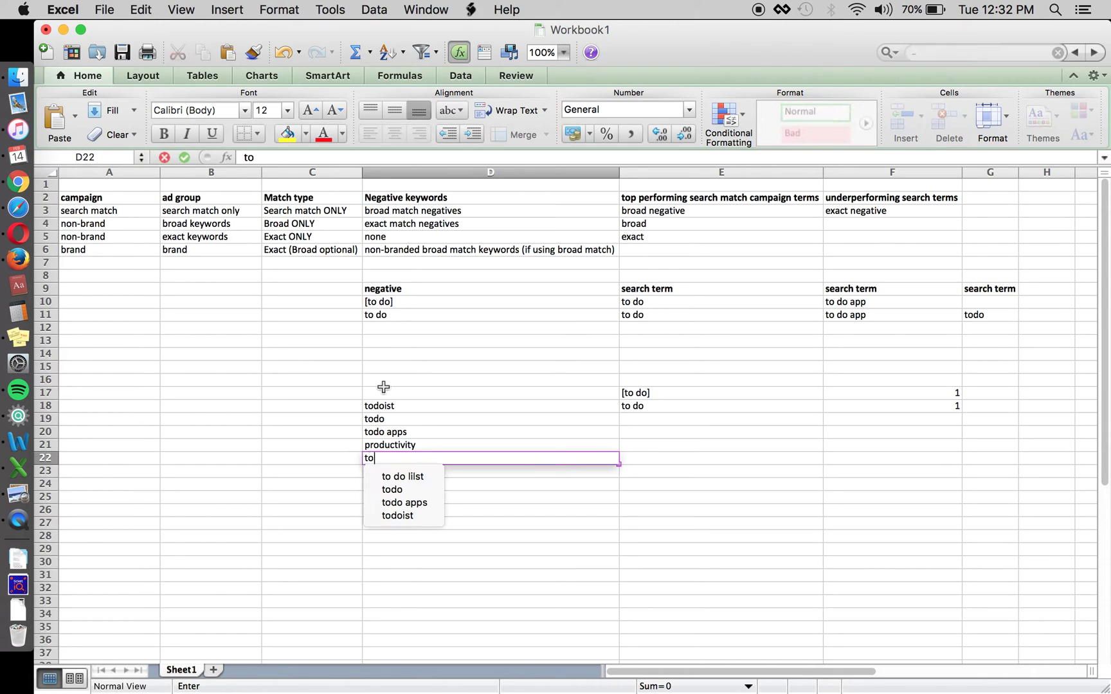
pyautogui.press('Escape')
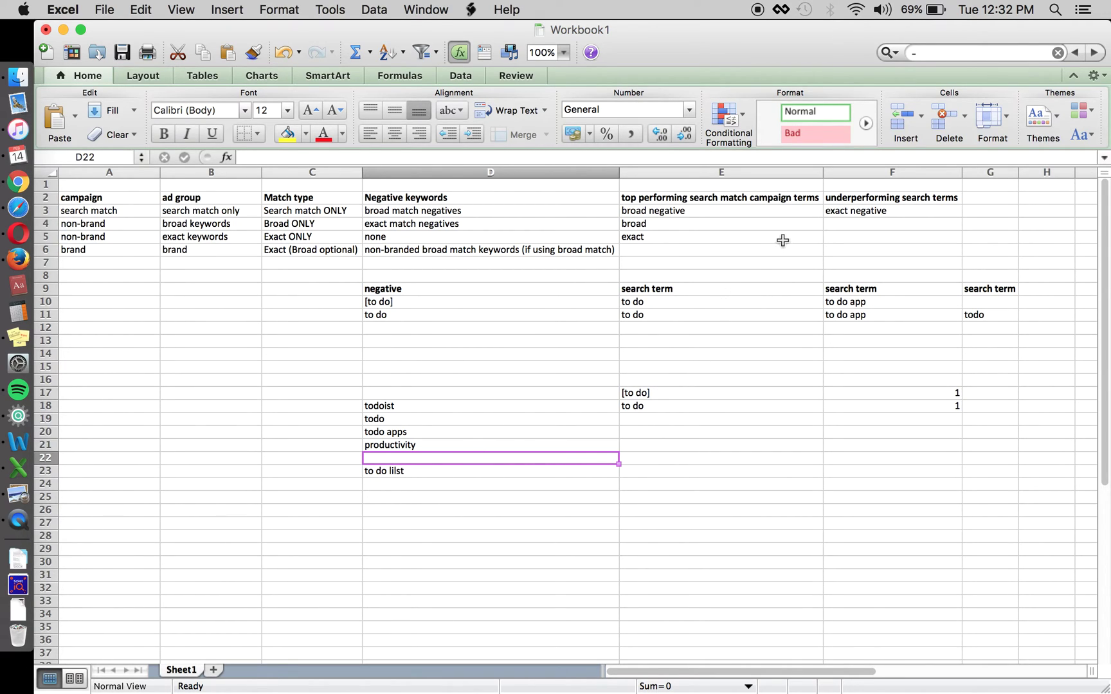
pyautogui.click(703, 212)
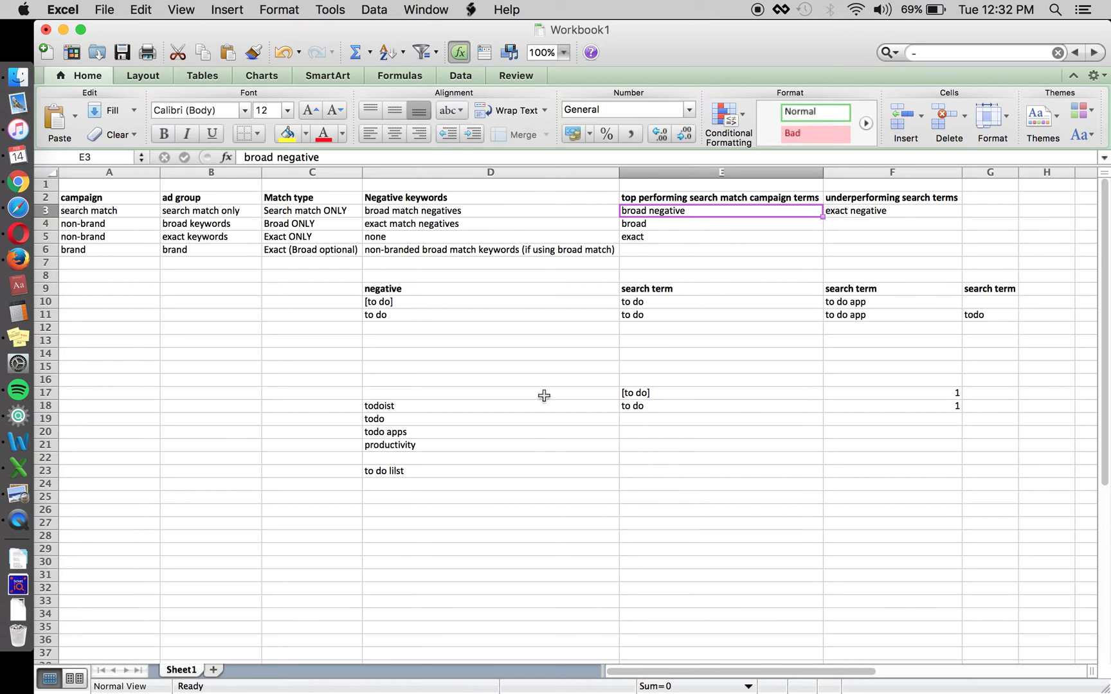
pyautogui.click(658, 408)
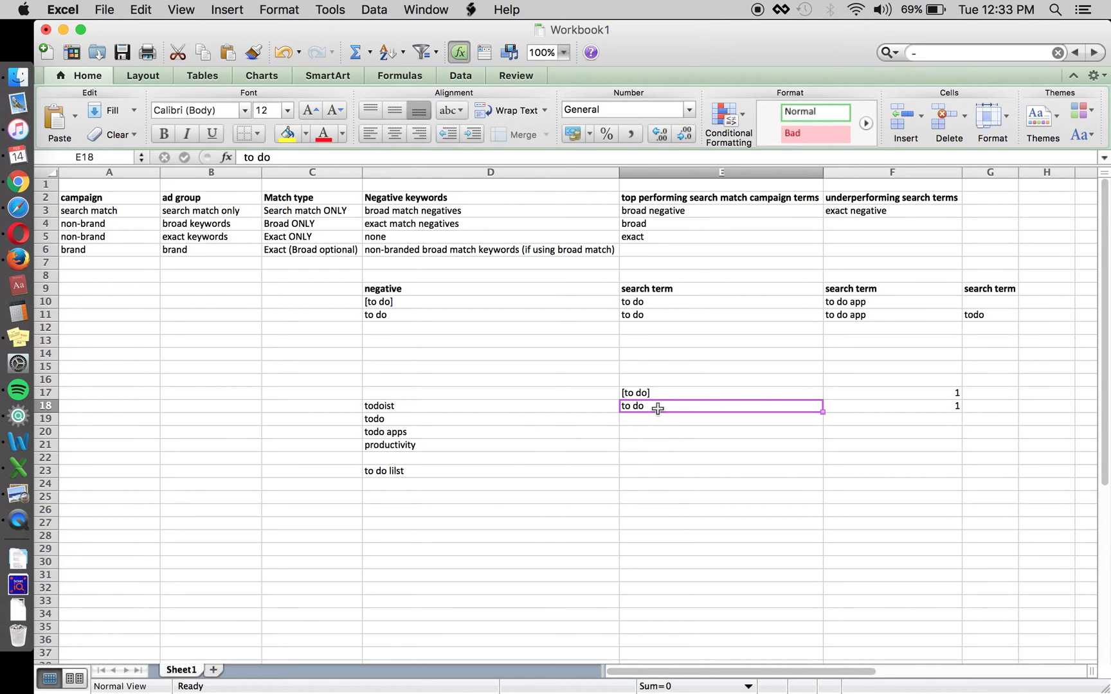
pyautogui.click(502, 468)
pyautogui.press('Up')
pyautogui.write('goalie')
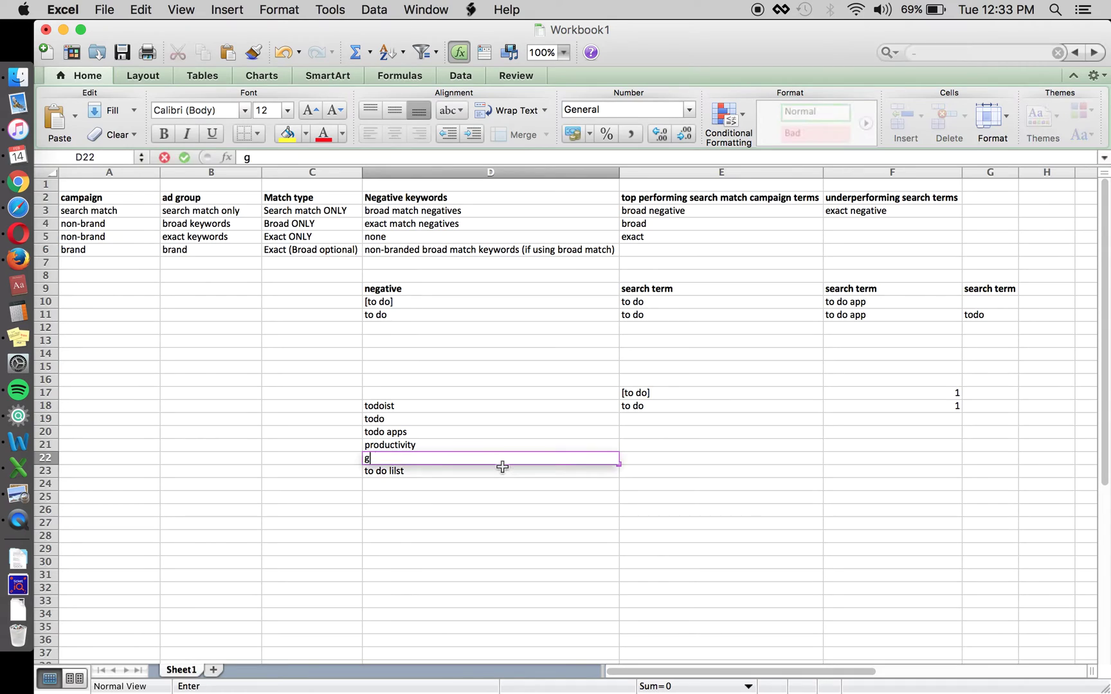
pyautogui.press('Return')
pyautogui.press('Return')
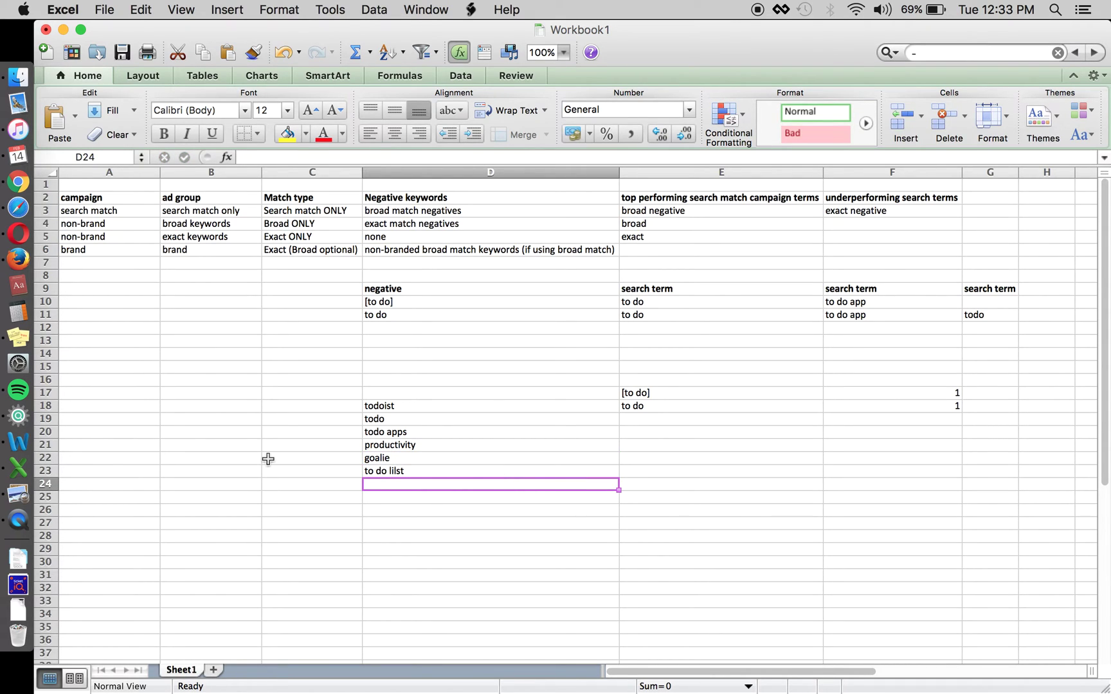
pyautogui.write('todo')
pyautogui.press('Return')
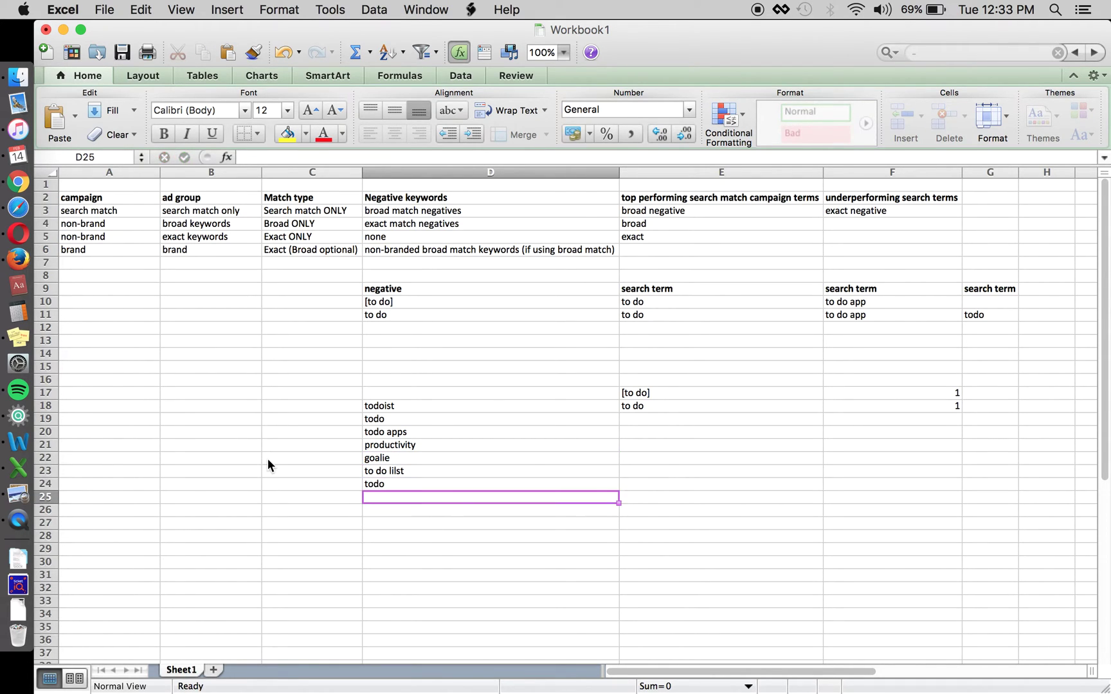
# Select and review the negative keyword list D18:D25 alongside the search terms
pyautogui.moveTo(397, 403); pyautogui.dragTo(419, 498)
pyautogui.click(425, 498)
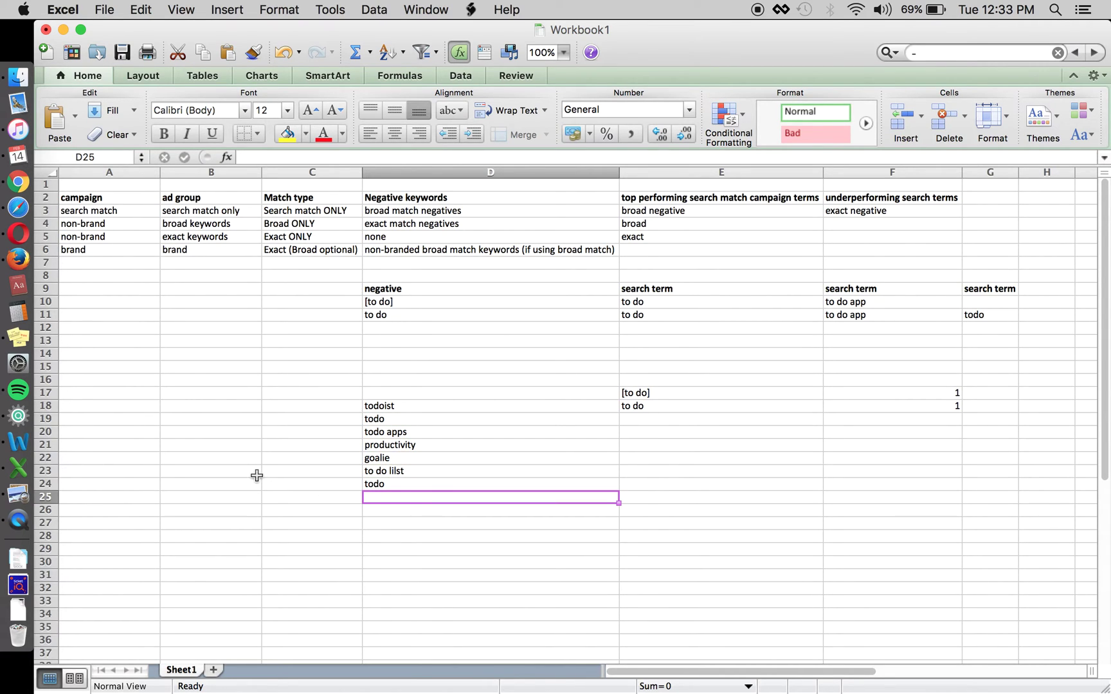
pyautogui.click(640, 411)
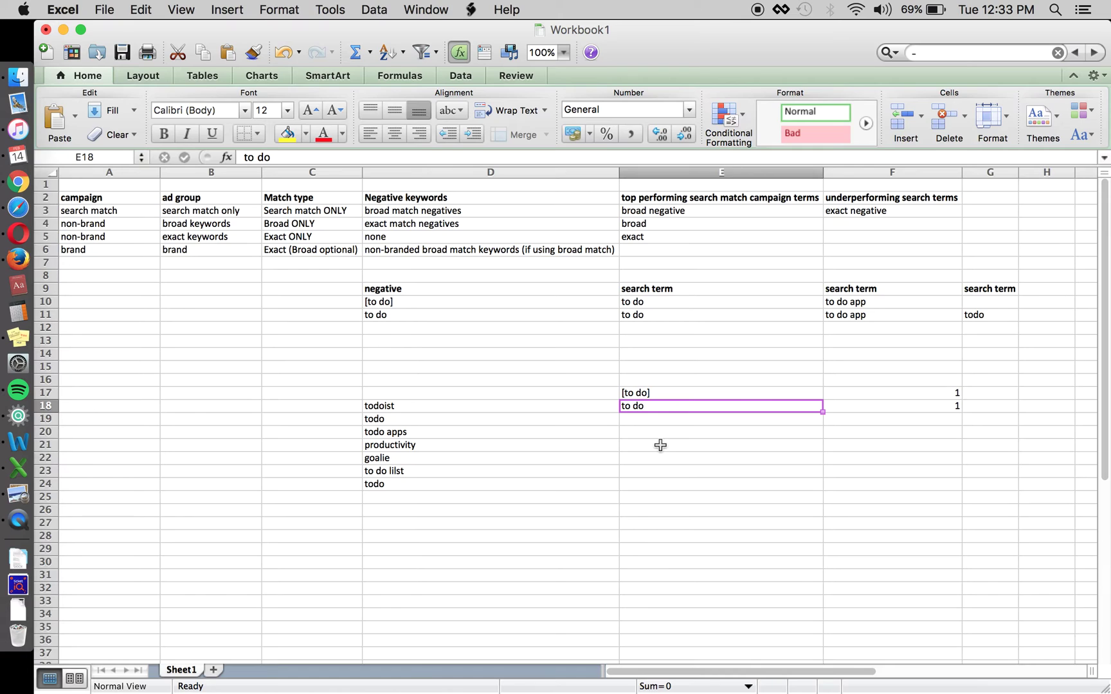
pyautogui.press('Up')
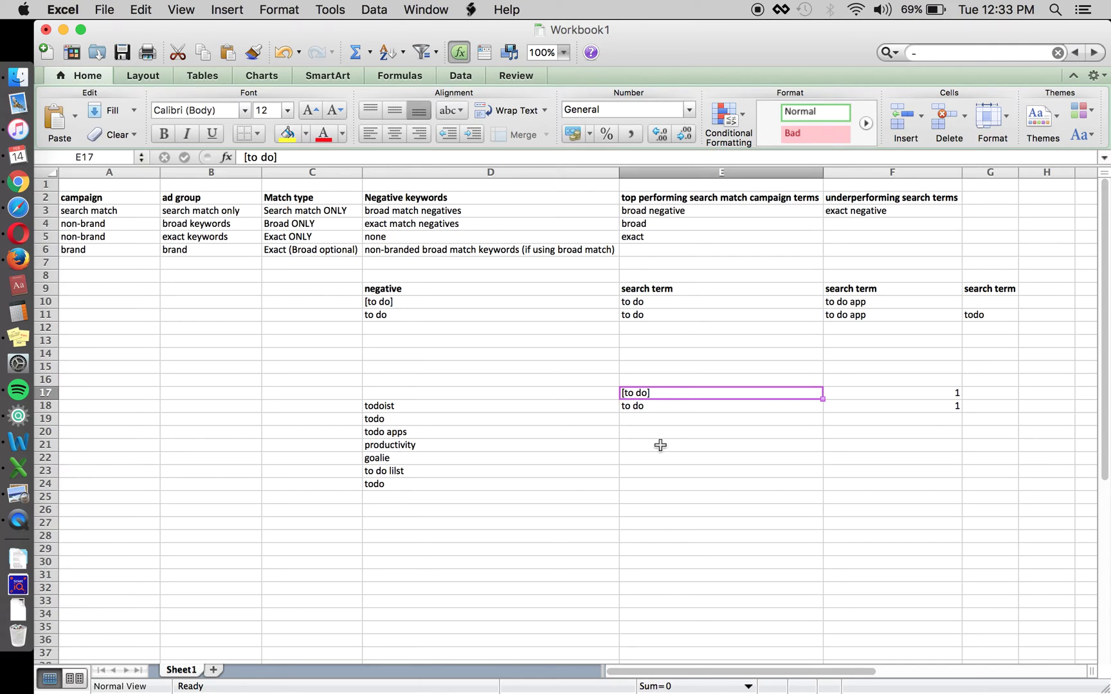
pyautogui.press('Down')
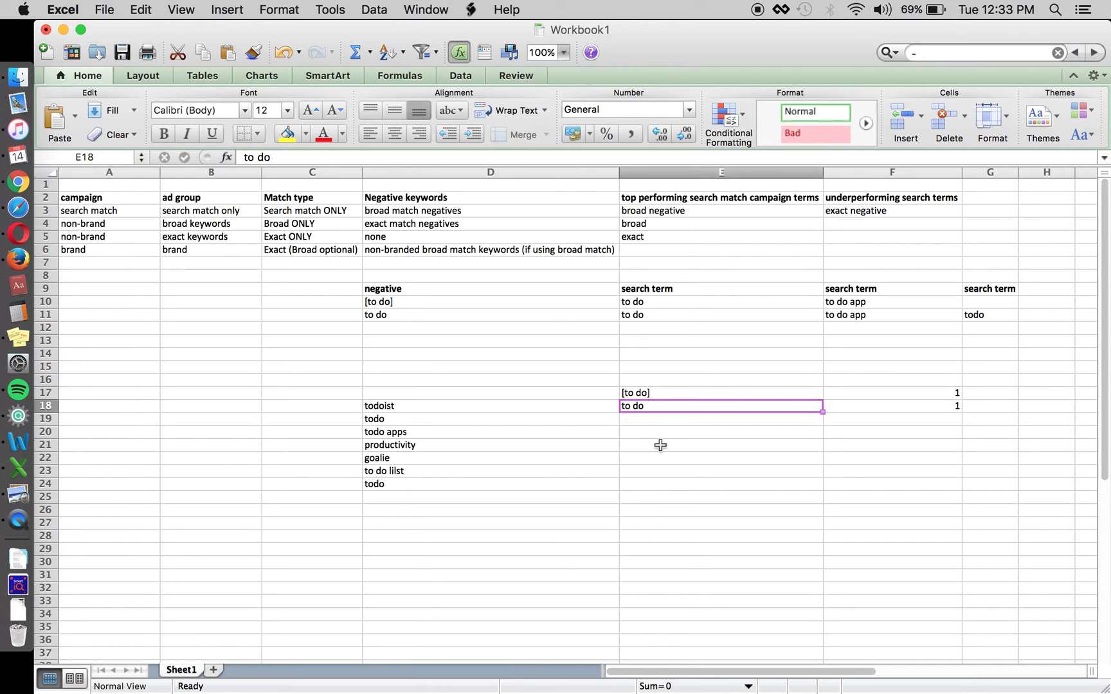
pyautogui.press('Left')
pyautogui.hotkey('shift', 'Down')
pyautogui.hotkey('shift', 'Down')
pyautogui.hotkey('shift', 'Down')
pyautogui.hotkey('shift', 'Down')
pyautogui.hotkey('shift', 'Down')
pyautogui.hotkey('shift', 'Down')
pyautogui.hotkey('shift', 'Down')
pyautogui.hotkey('shift', 'Down')
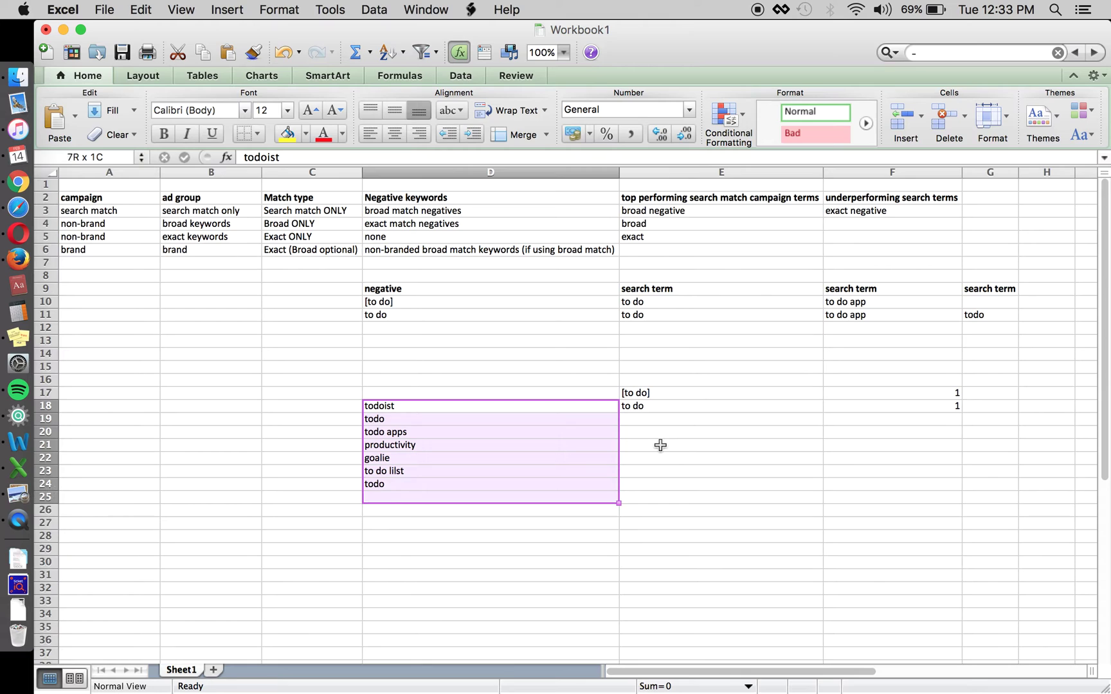
pyautogui.click(870, 410)
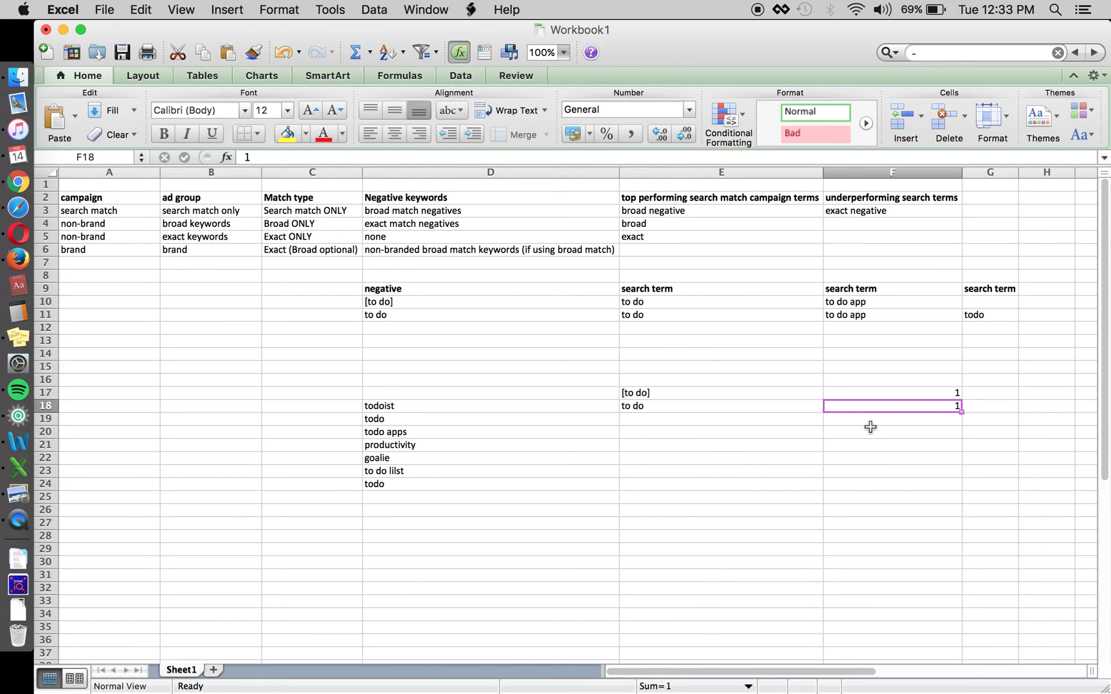
pyautogui.press('Left')
pyautogui.press('Left')
pyautogui.hotkey('shift', 'Down')
pyautogui.hotkey('shift', 'Down')
pyautogui.hotkey('shift', 'Down')
pyautogui.hotkey('shift', 'Down')
pyautogui.hotkey('shift', 'Down')
pyautogui.hotkey('shift', 'Down')
pyautogui.hotkey('shift', 'Down')
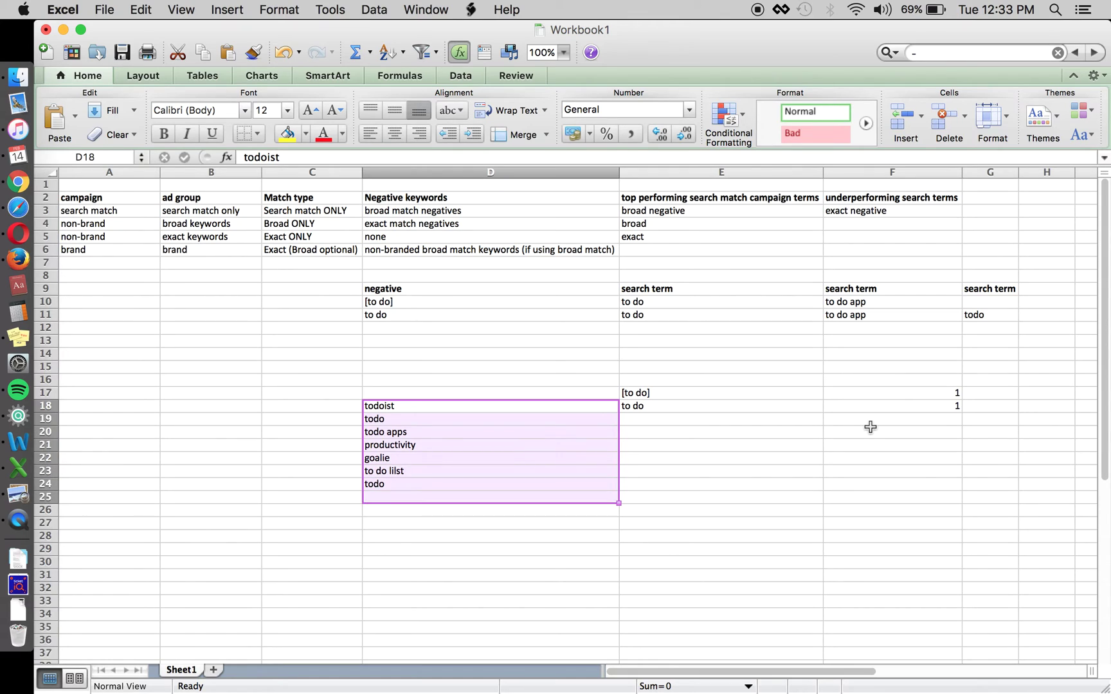
# Step through the negative keywords down to the misspelled 'to do lilst' entry in D23
pyautogui.click(563, 410)
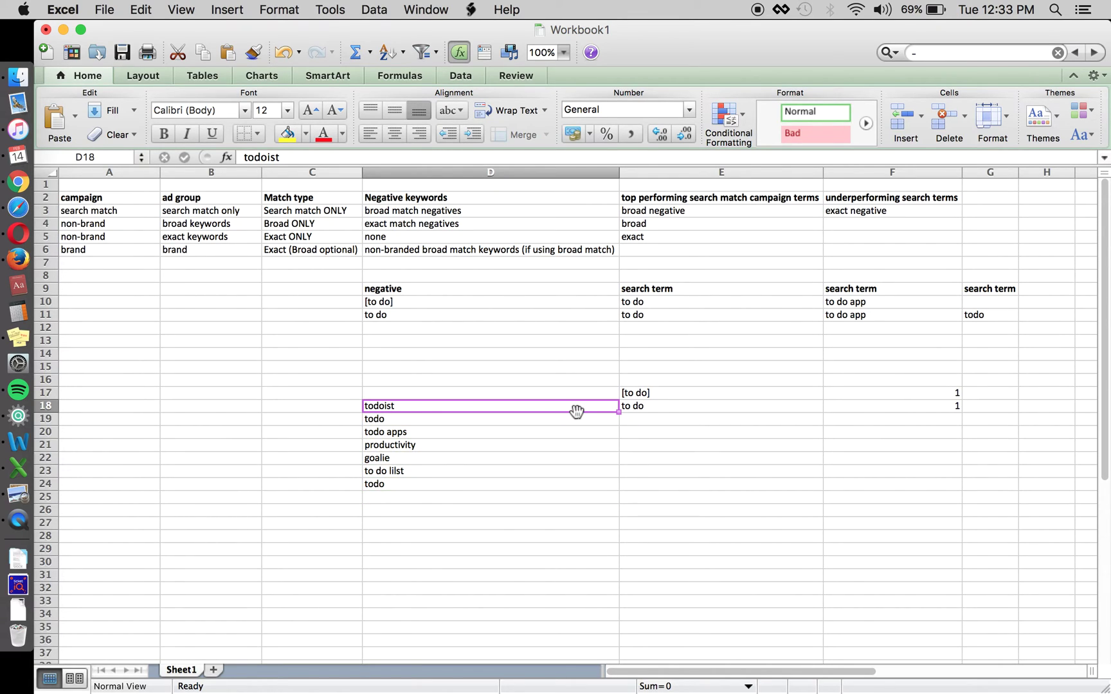
pyautogui.press('Right')
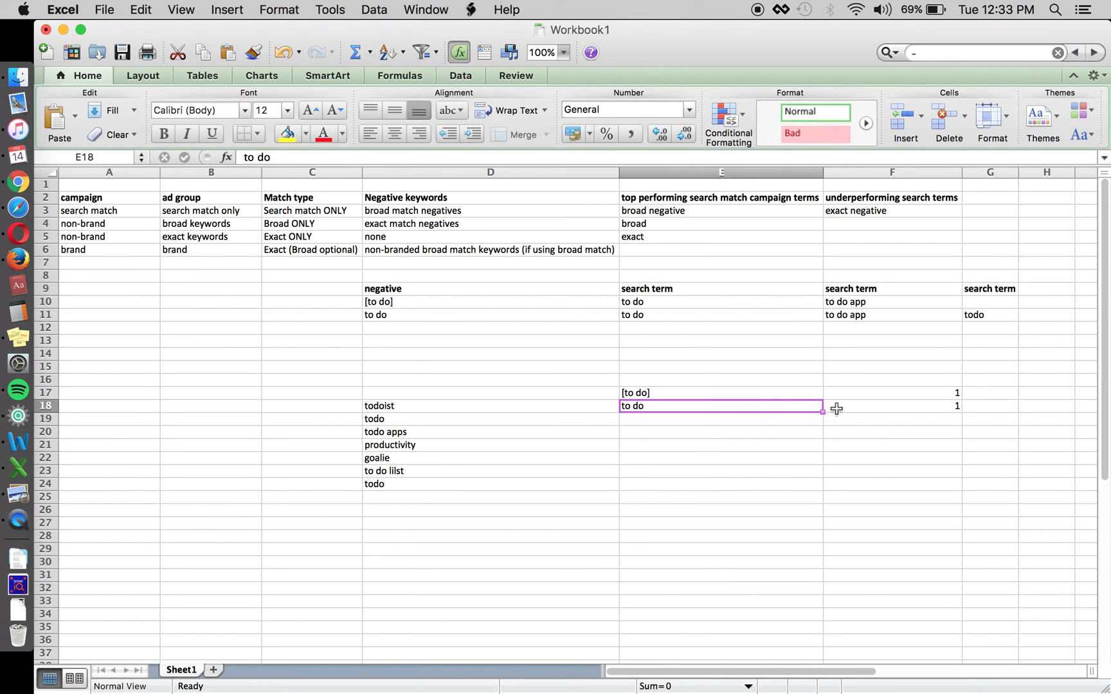
pyautogui.click(548, 415)
pyautogui.press('Up')
pyautogui.press('Down')
pyautogui.press('Down')
pyautogui.press('Down')
pyautogui.press('Down')
pyautogui.press('Up')
pyautogui.press('Left')
pyautogui.press('Right')
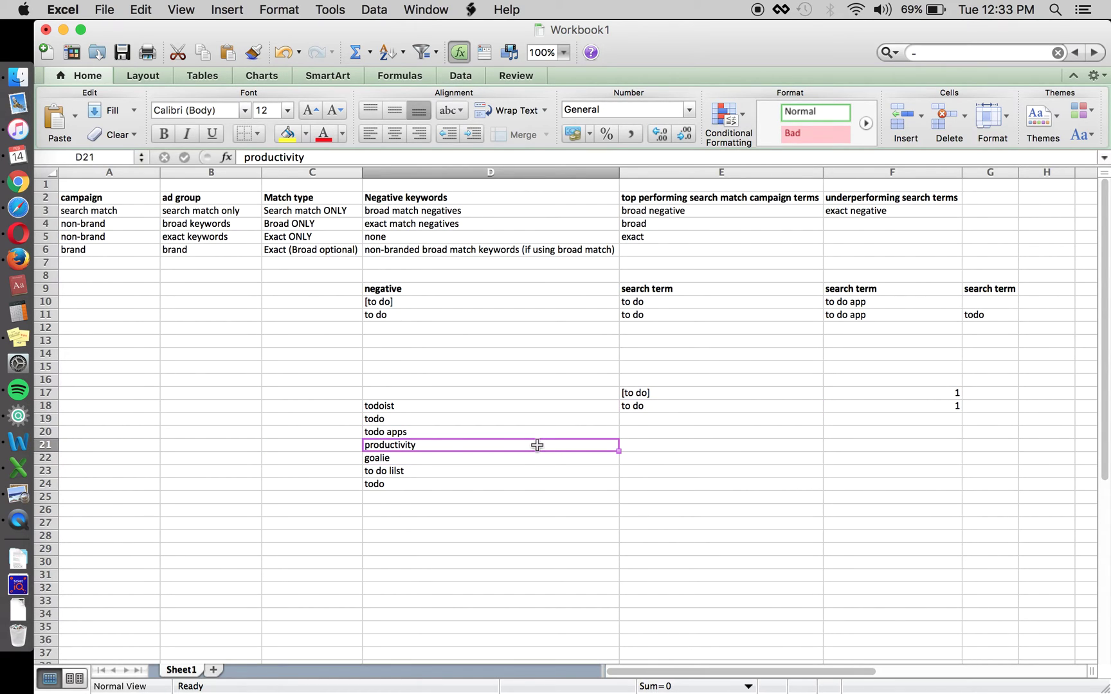
pyautogui.press('Down')
pyautogui.press('Down')
pyautogui.press('Up')
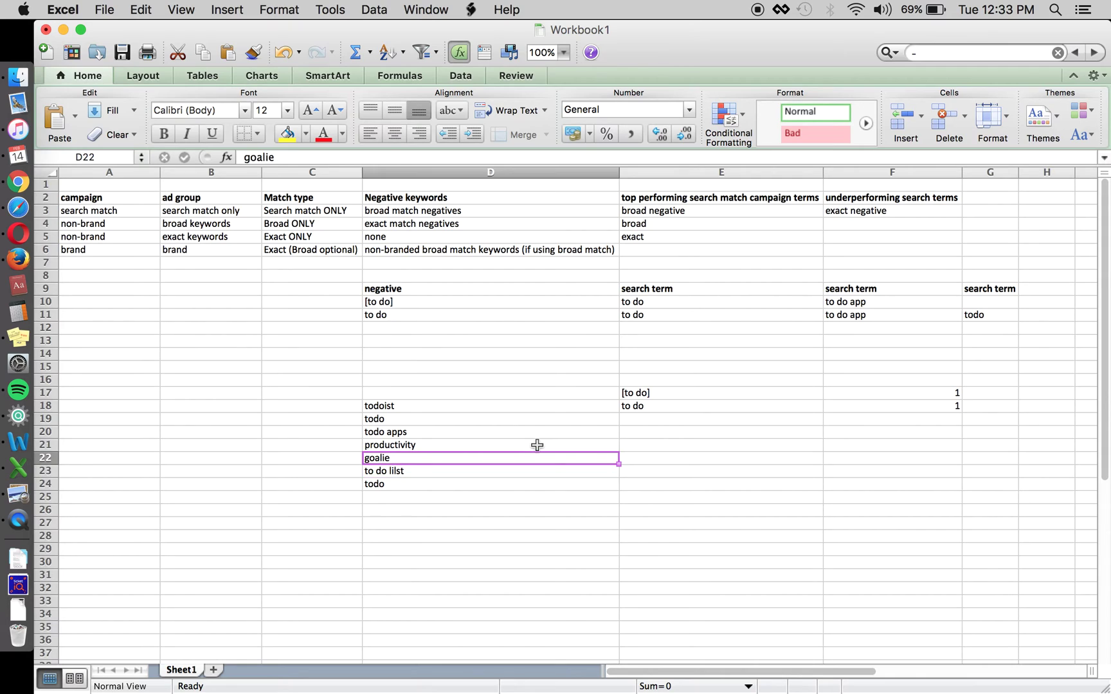
pyautogui.press('Down')
# Delete the extra 'l' in the formula bar so D23 reads 'to do list'
pyautogui.click(283, 156)
pyautogui.press('BackSpace')
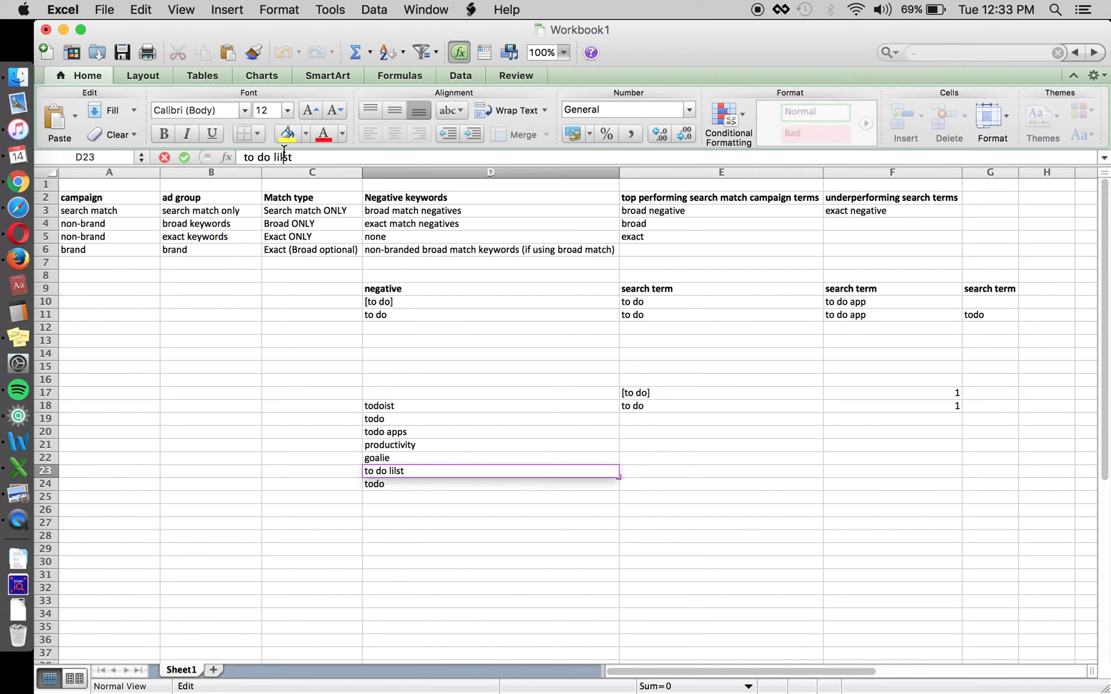
pyautogui.press('Return')
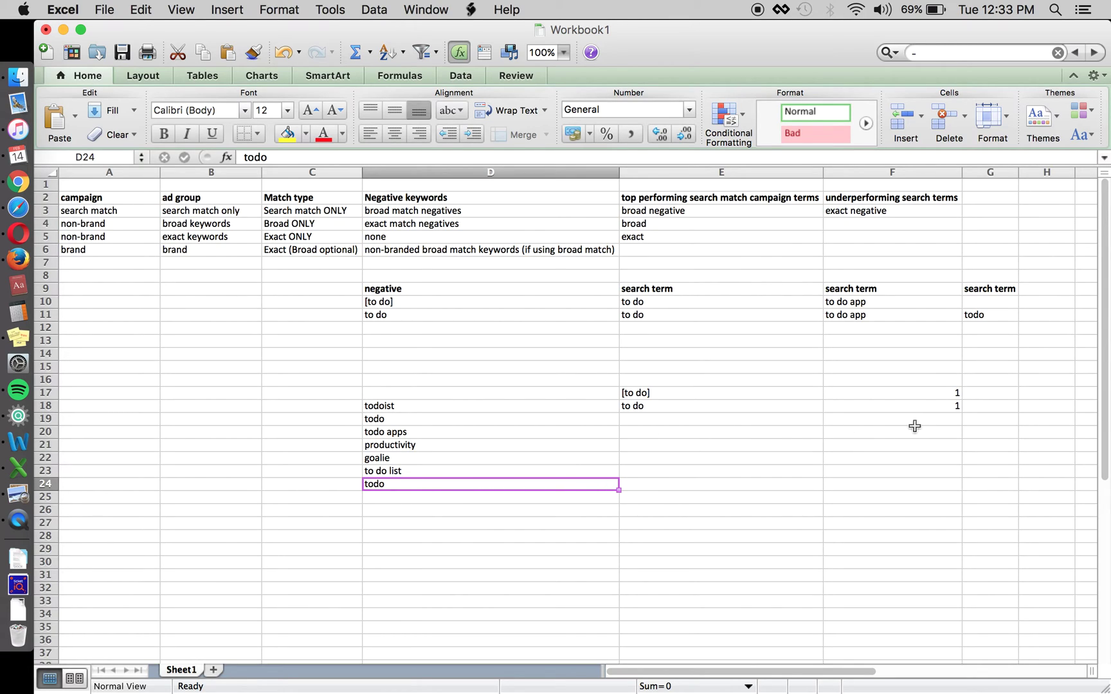
pyautogui.click(911, 407)
pyautogui.click(526, 485)
pyautogui.click(453, 445)
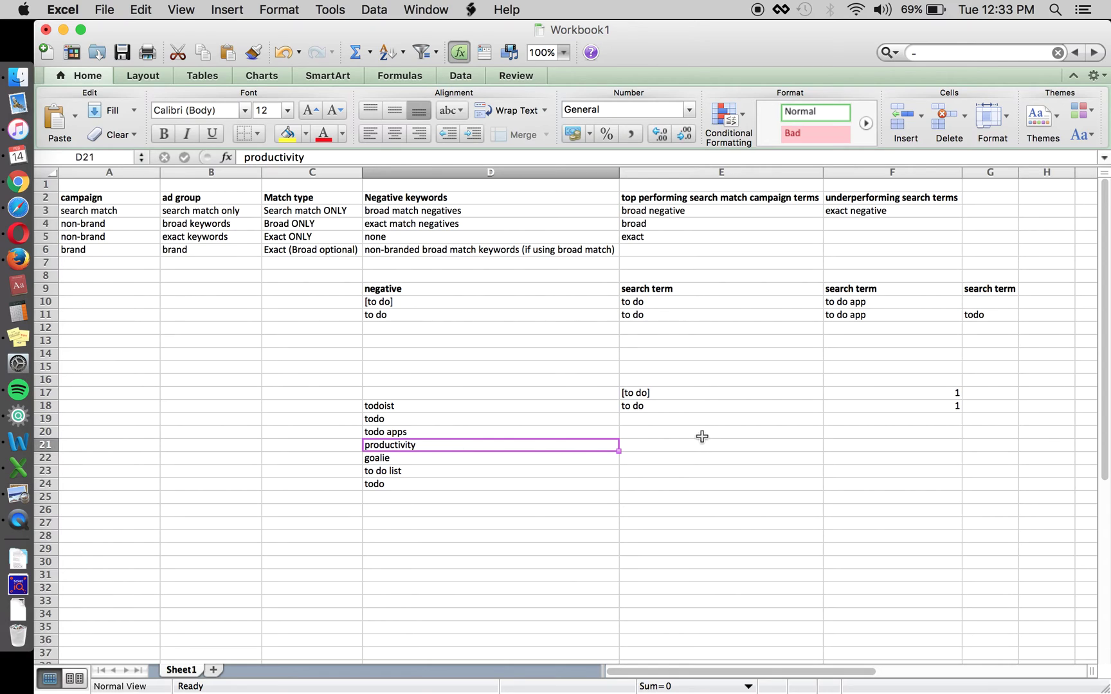
pyautogui.click(657, 407)
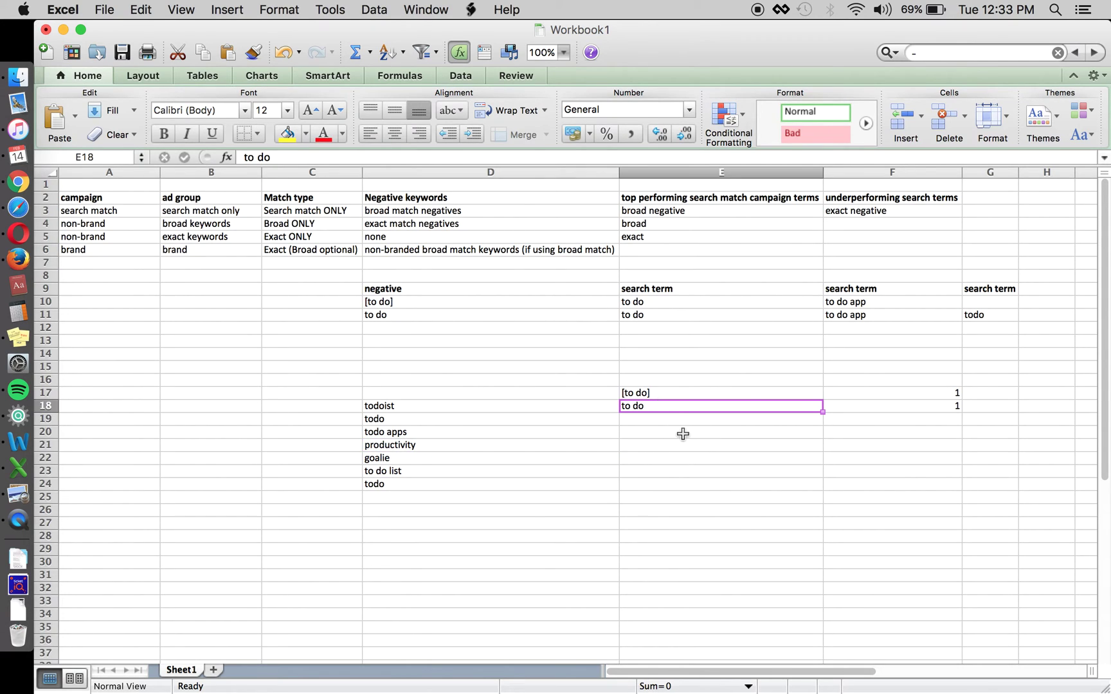
pyautogui.moveTo(442, 406); pyautogui.dragTo(436, 484)
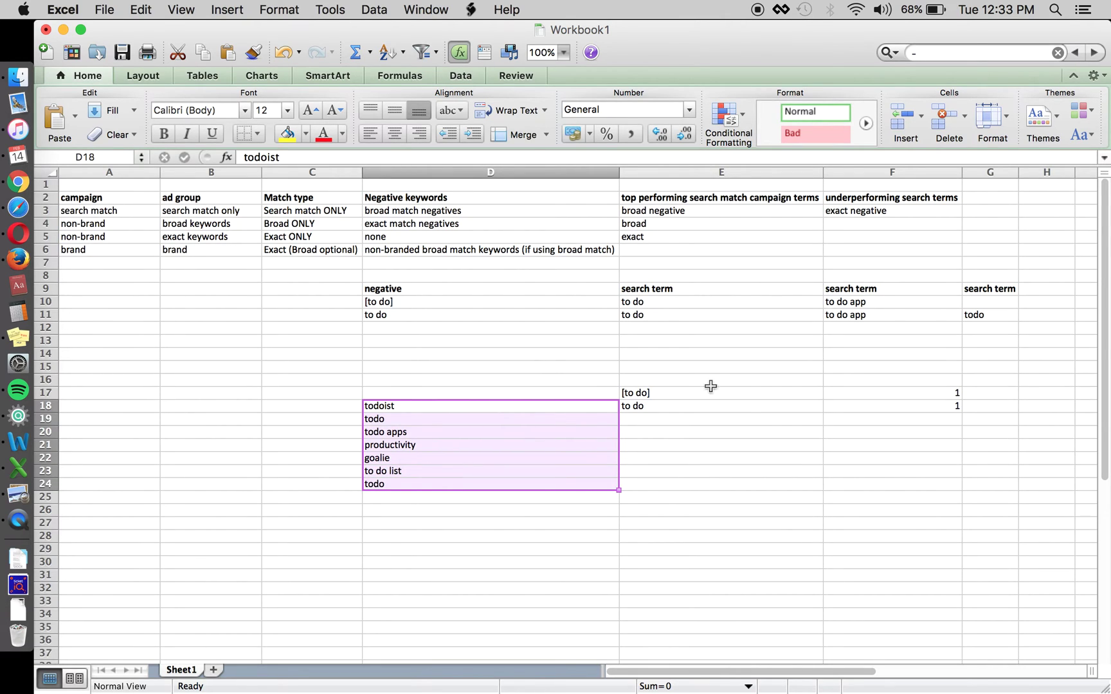
pyautogui.click(688, 395)
pyautogui.click(565, 409)
pyautogui.press('Right')
pyautogui.press('Up')
pyautogui.press('Right')
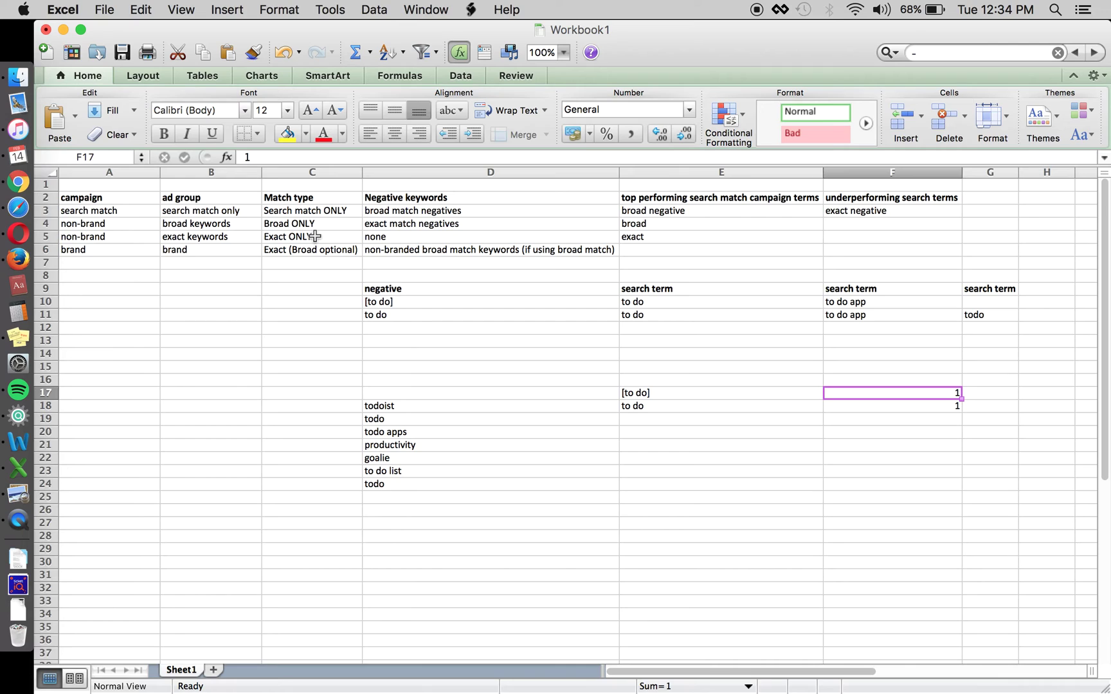
pyautogui.click(319, 237)
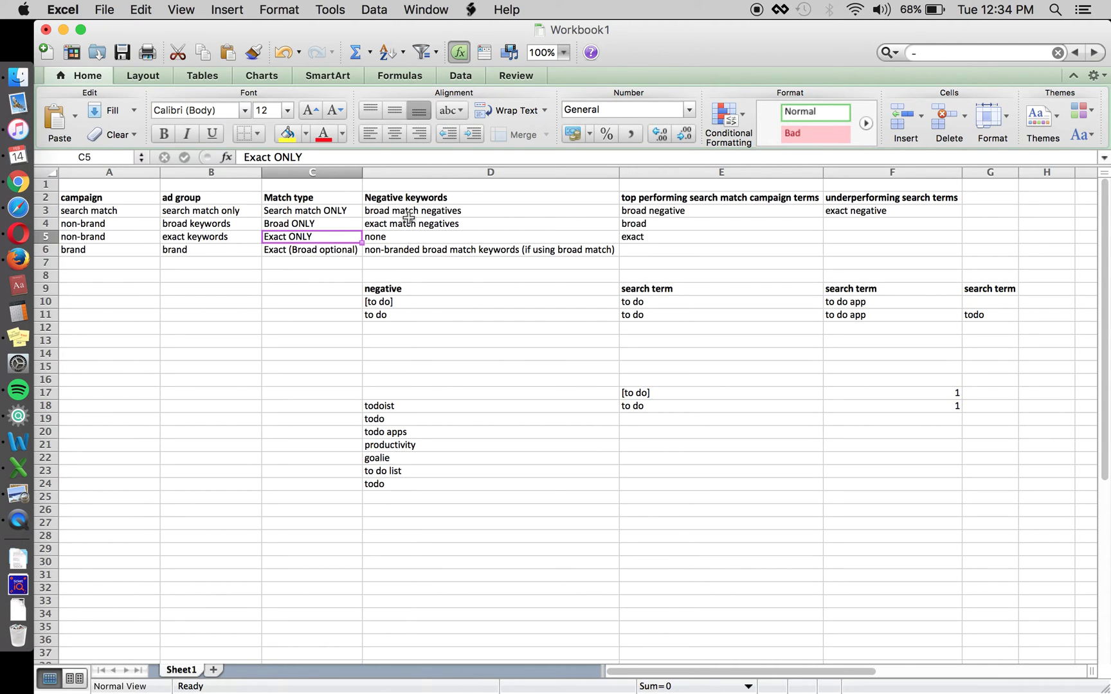
pyautogui.click(330, 225)
pyautogui.press('Left')
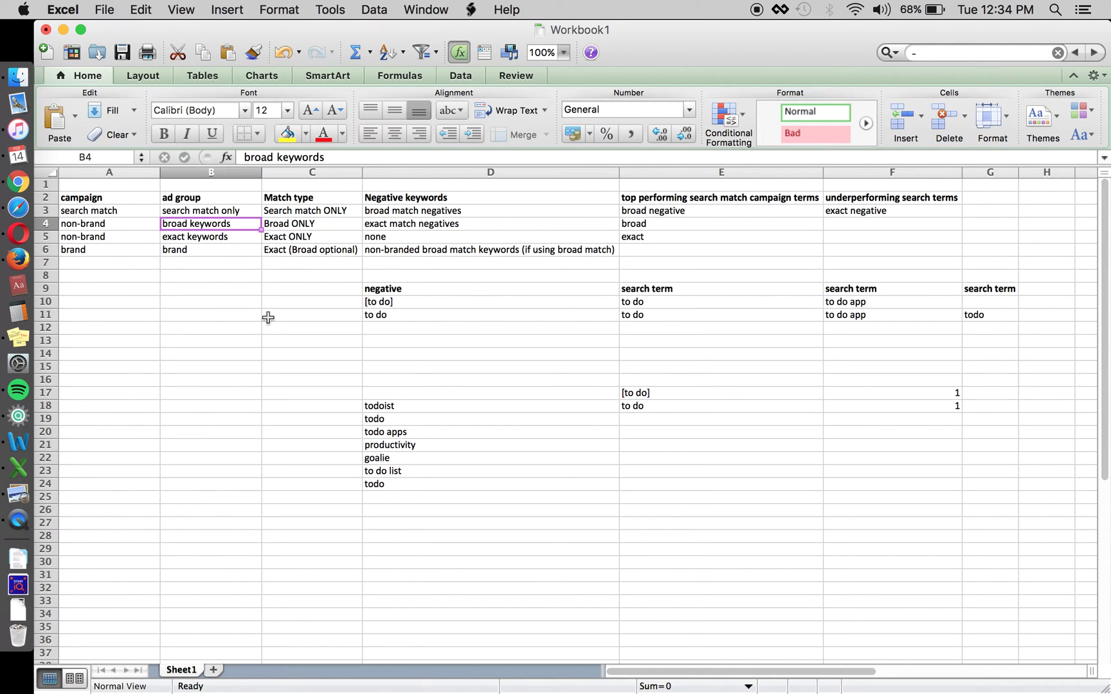
pyautogui.press('Right')
pyautogui.press('Right')
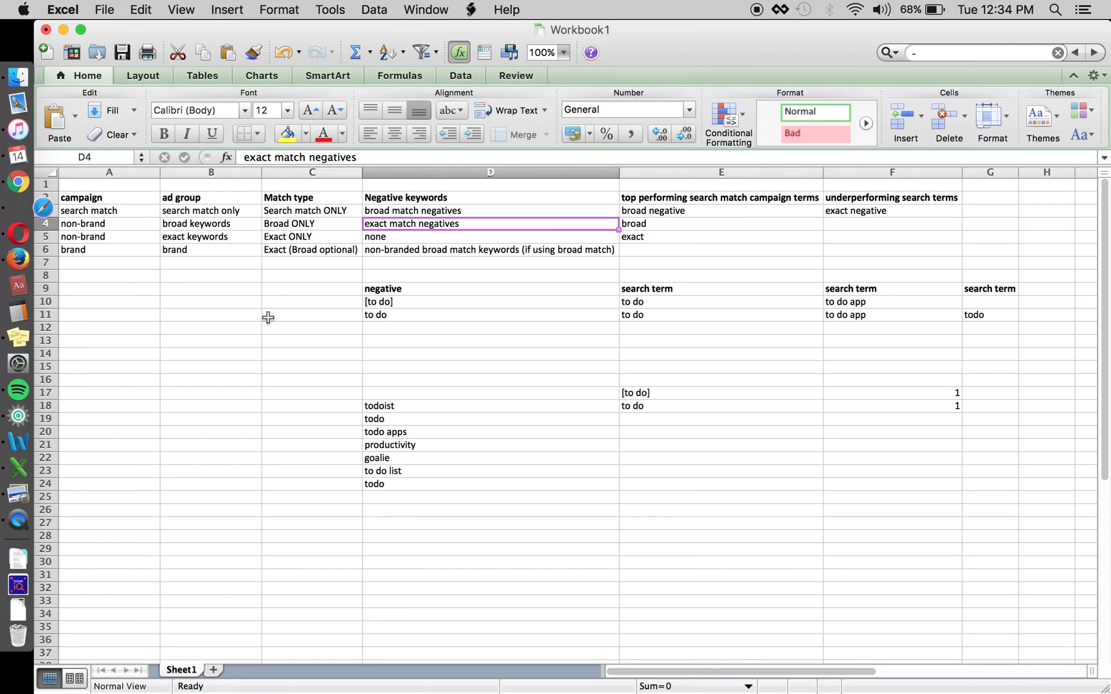
pyautogui.press('Up')
pyautogui.press('Left')
pyautogui.press('Left')
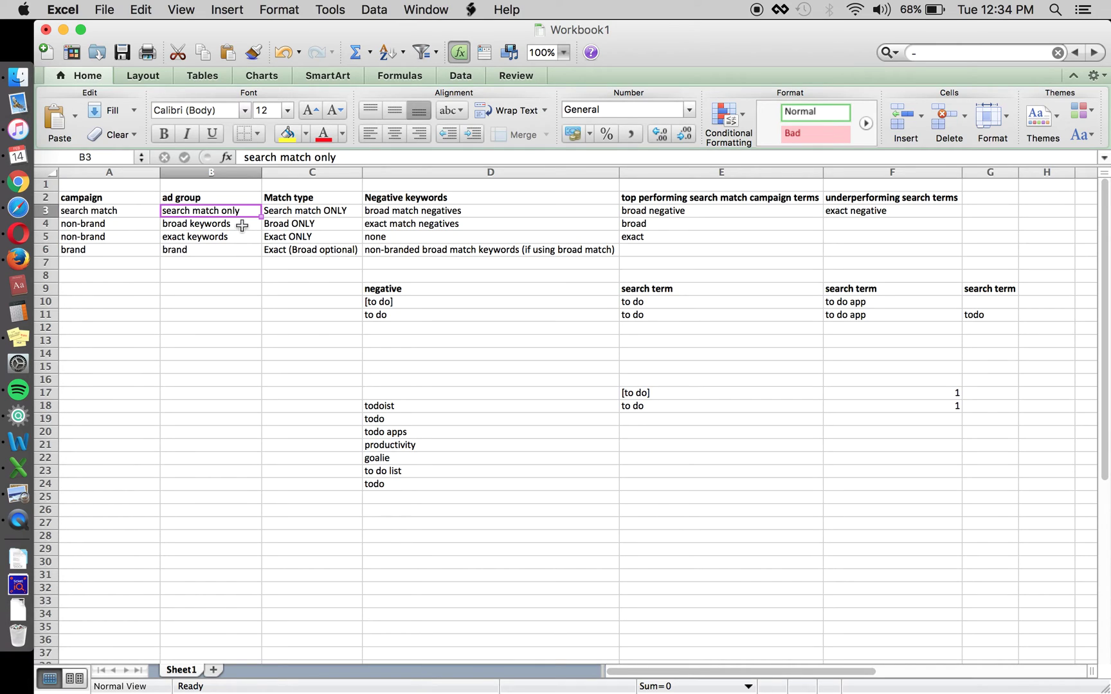
pyautogui.click(651, 407)
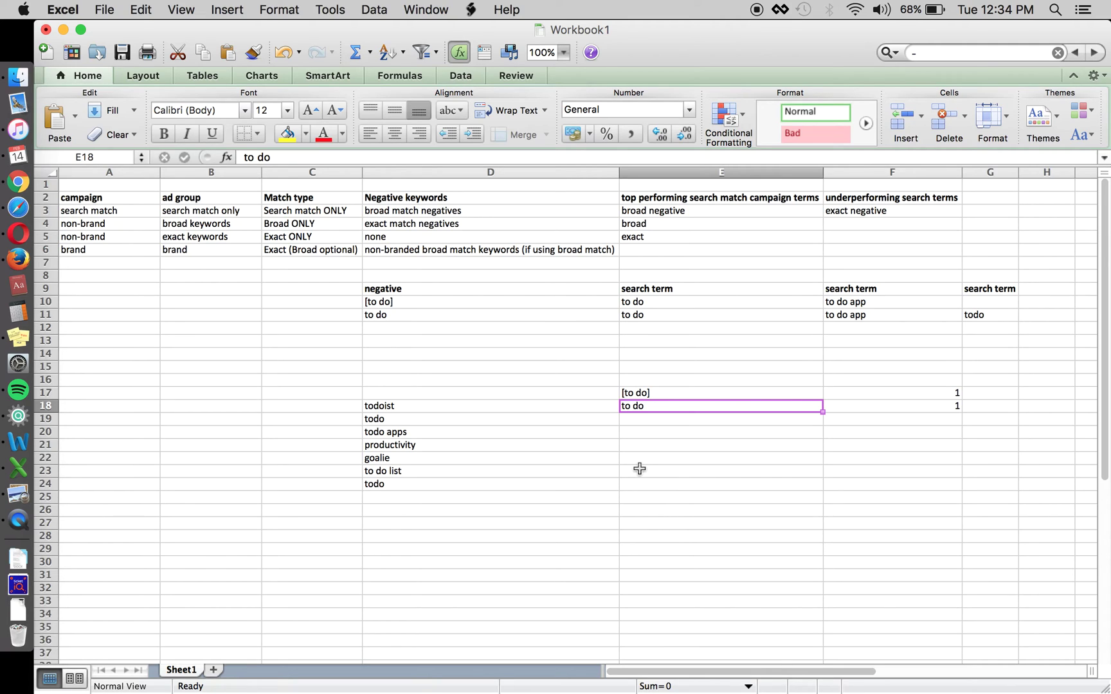
pyautogui.click(674, 468)
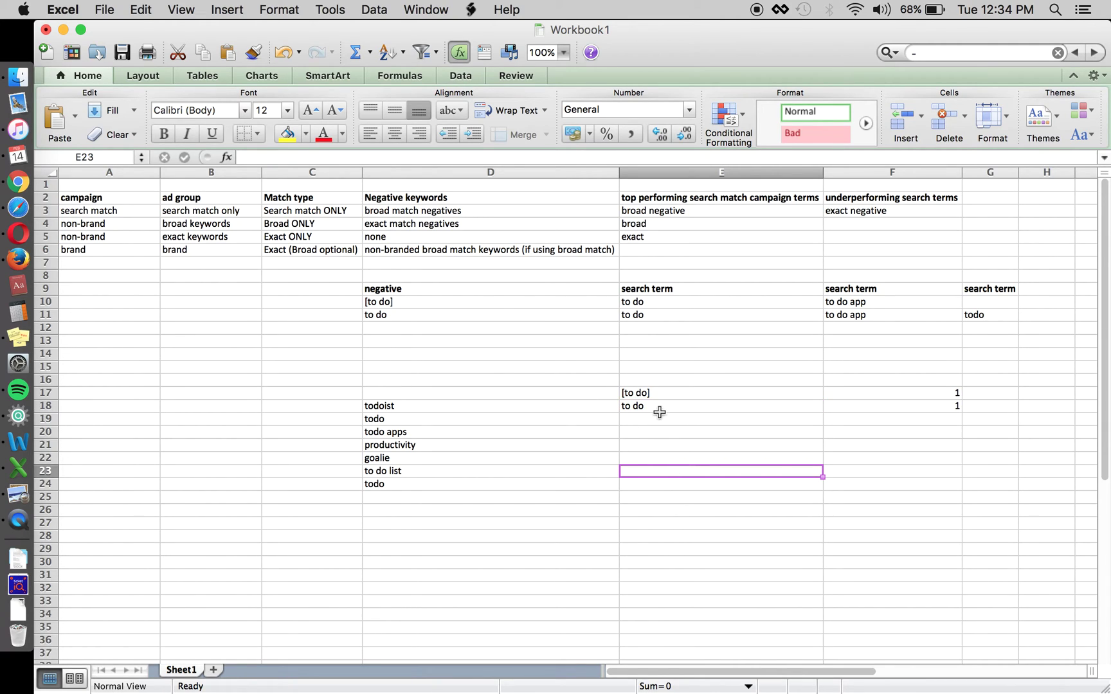
pyautogui.click(421, 238)
pyautogui.press('Up')
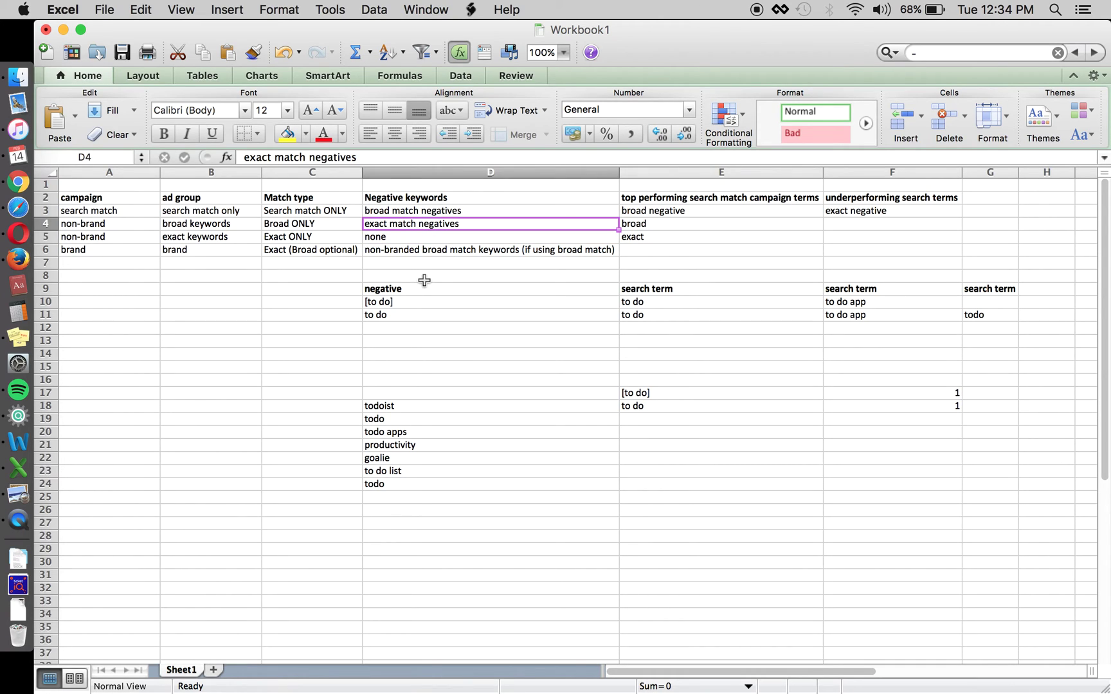
pyautogui.press('Left')
pyautogui.press('Down')
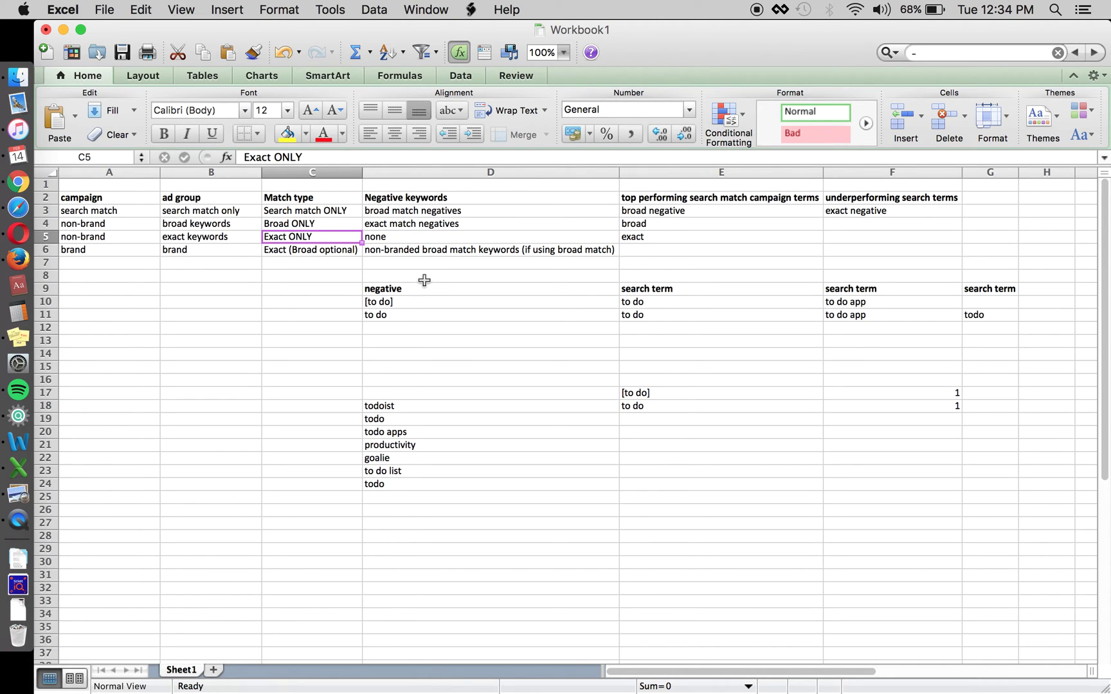
pyautogui.press('Up')
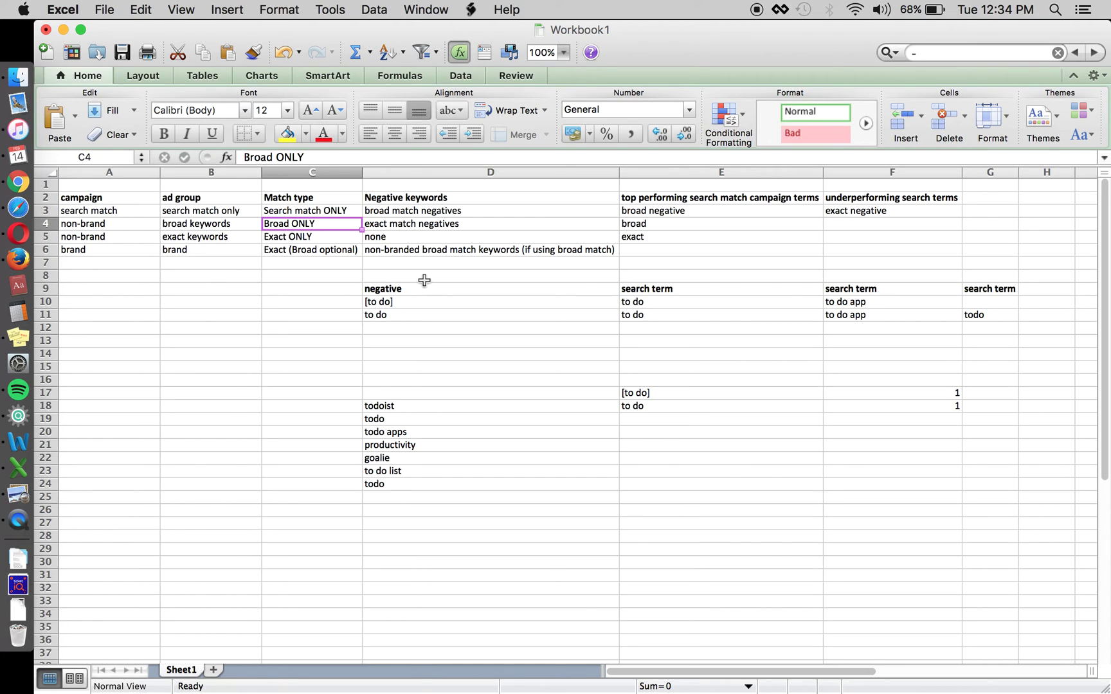
pyautogui.press('Right')
pyautogui.press('Right')
pyautogui.press('Down')
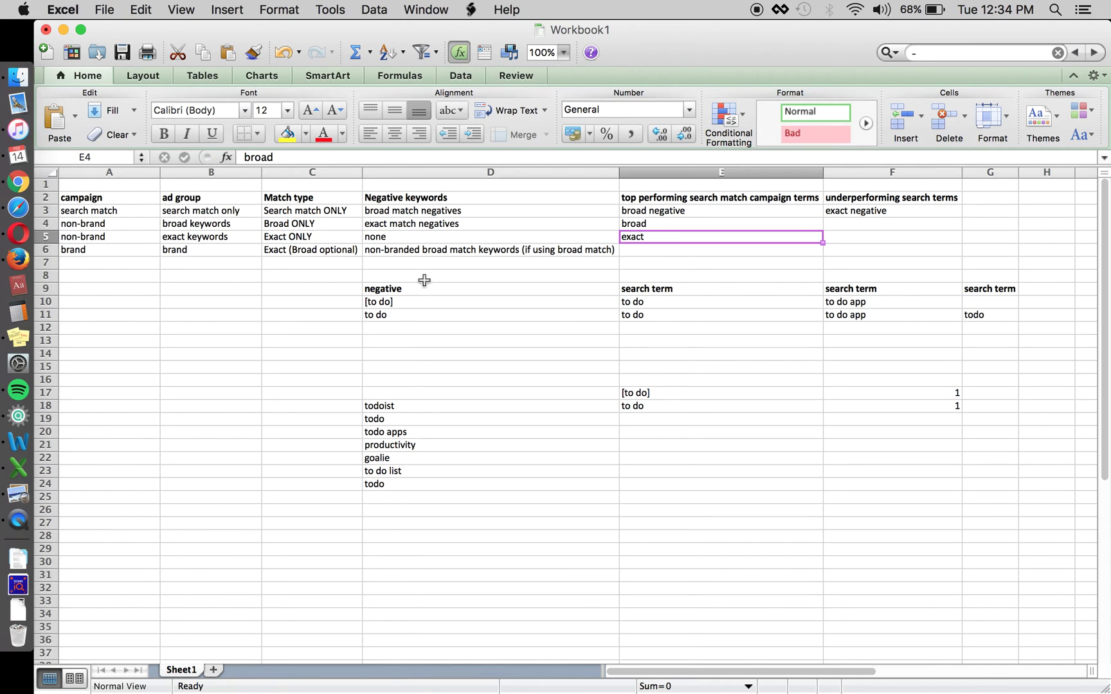
pyautogui.press('Left')
pyautogui.press('Left')
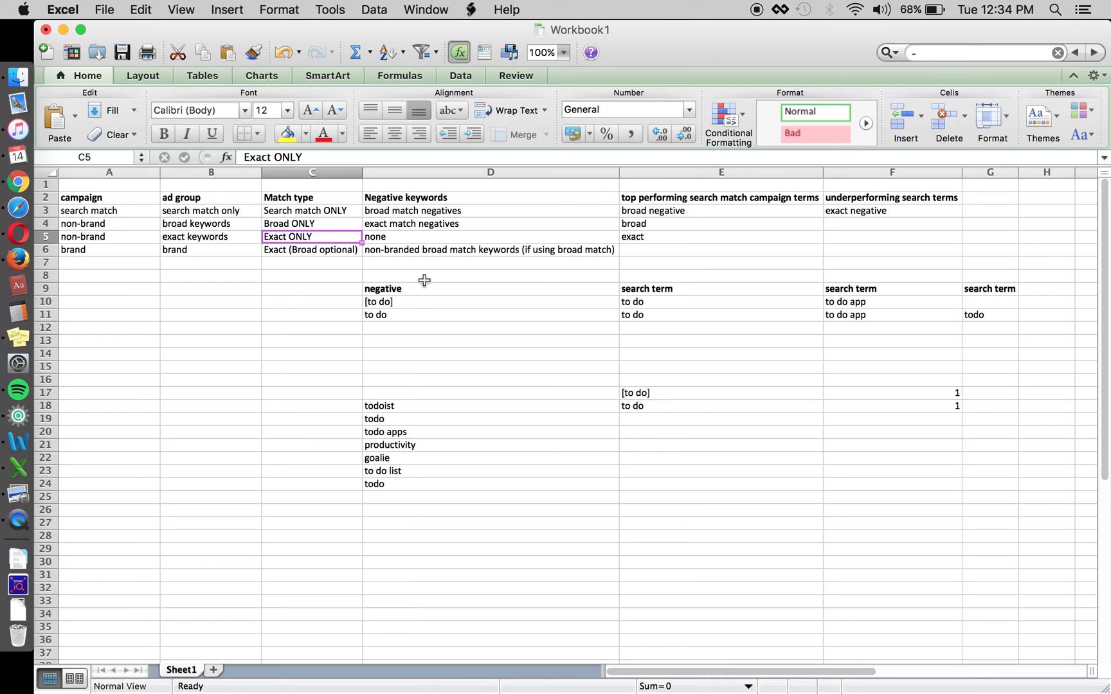
pyautogui.click(642, 392)
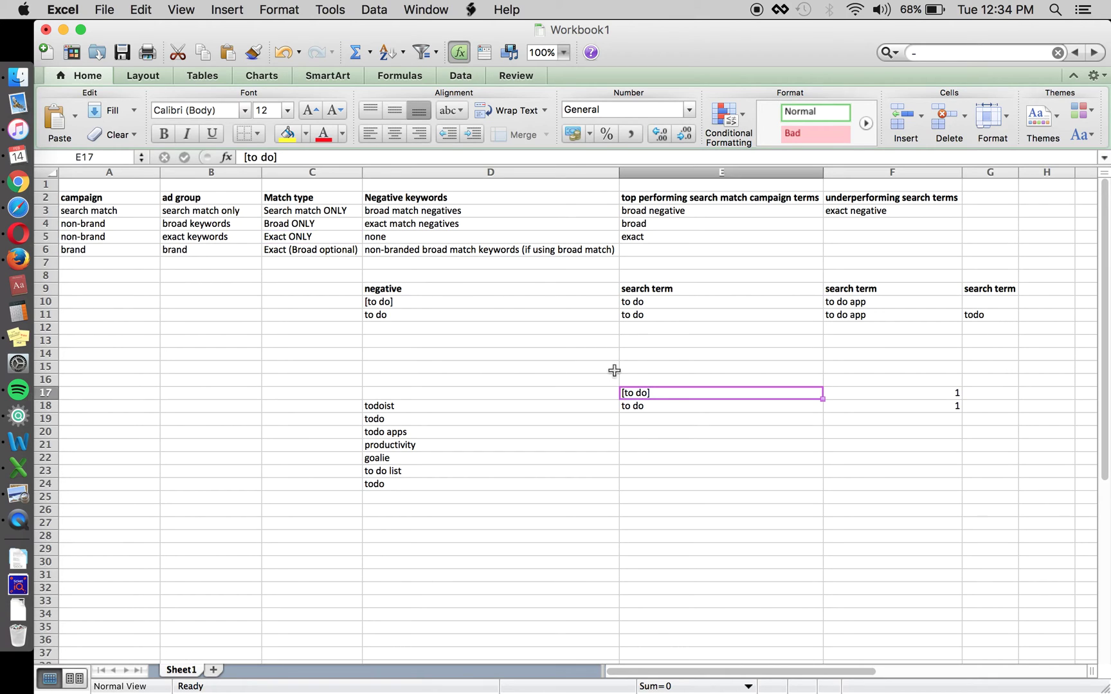
pyautogui.click(409, 227)
pyautogui.click(412, 239)
pyautogui.press('Right')
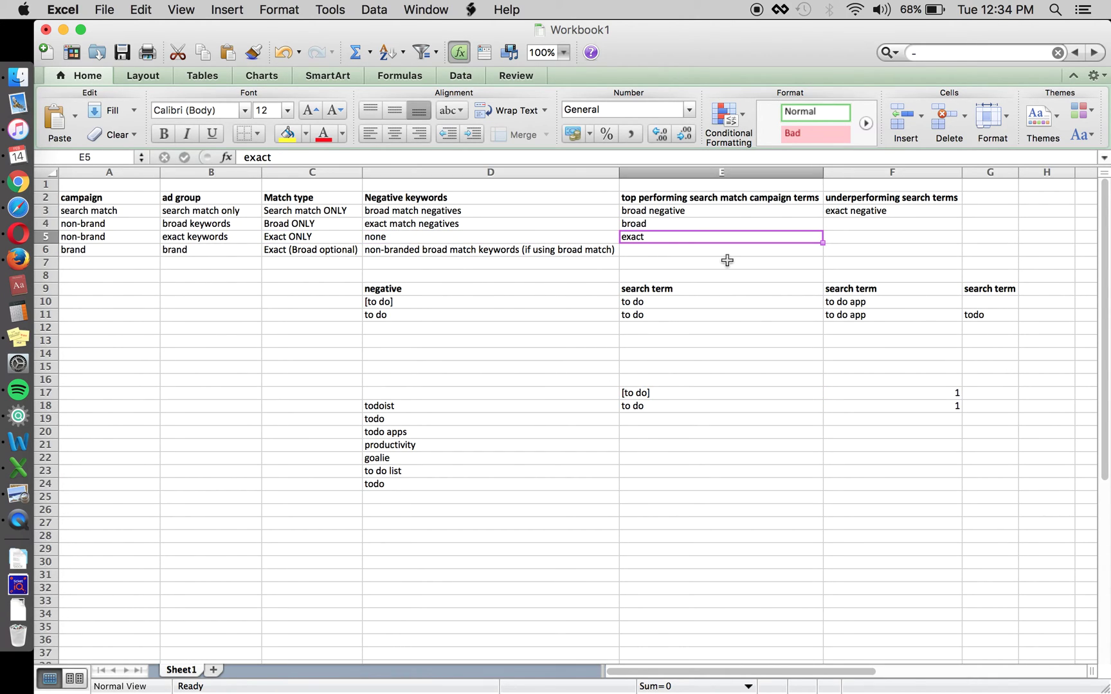
pyautogui.click(736, 197)
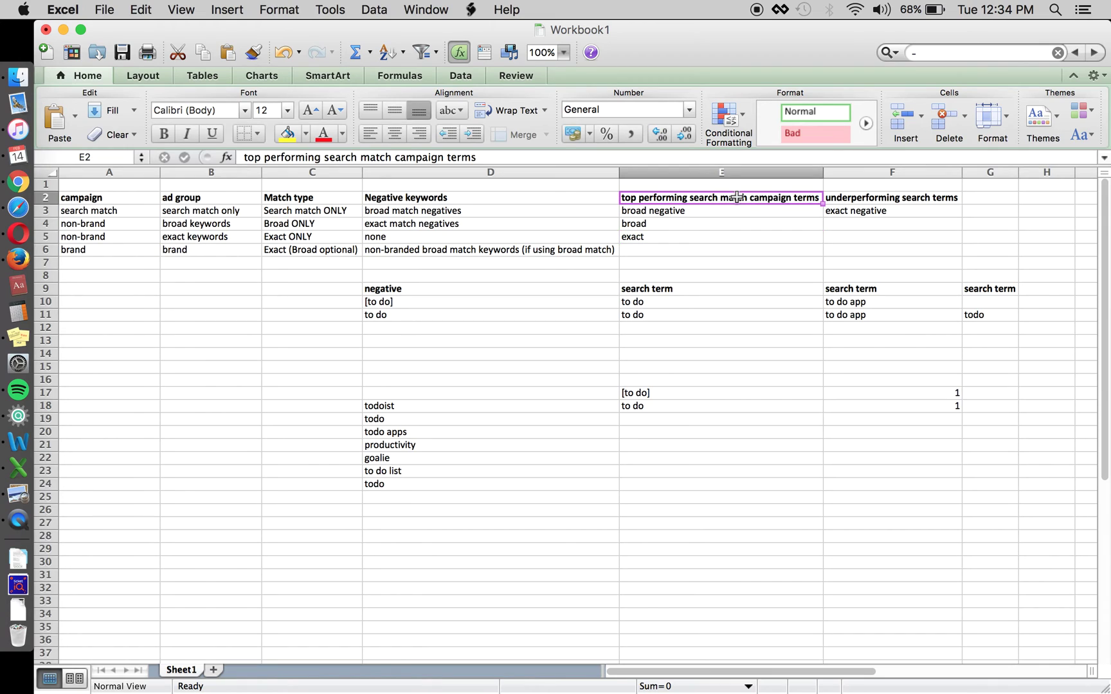
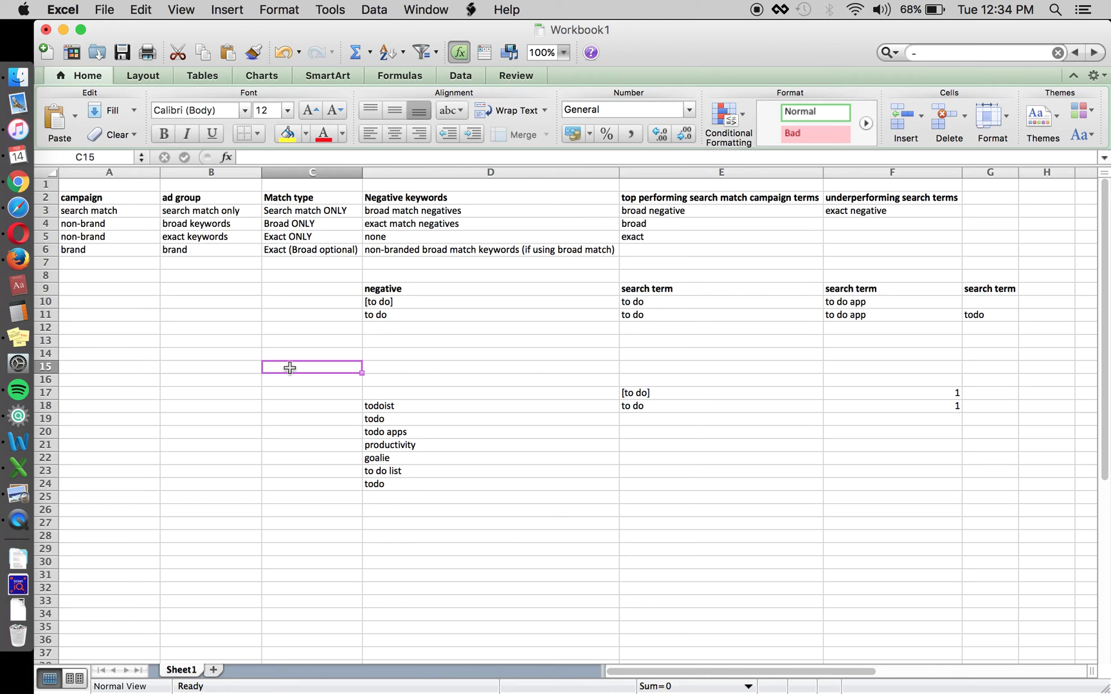
# Delete row 4, the non-brand broad keywords row, from the campaign table
pyautogui.click(50, 224)
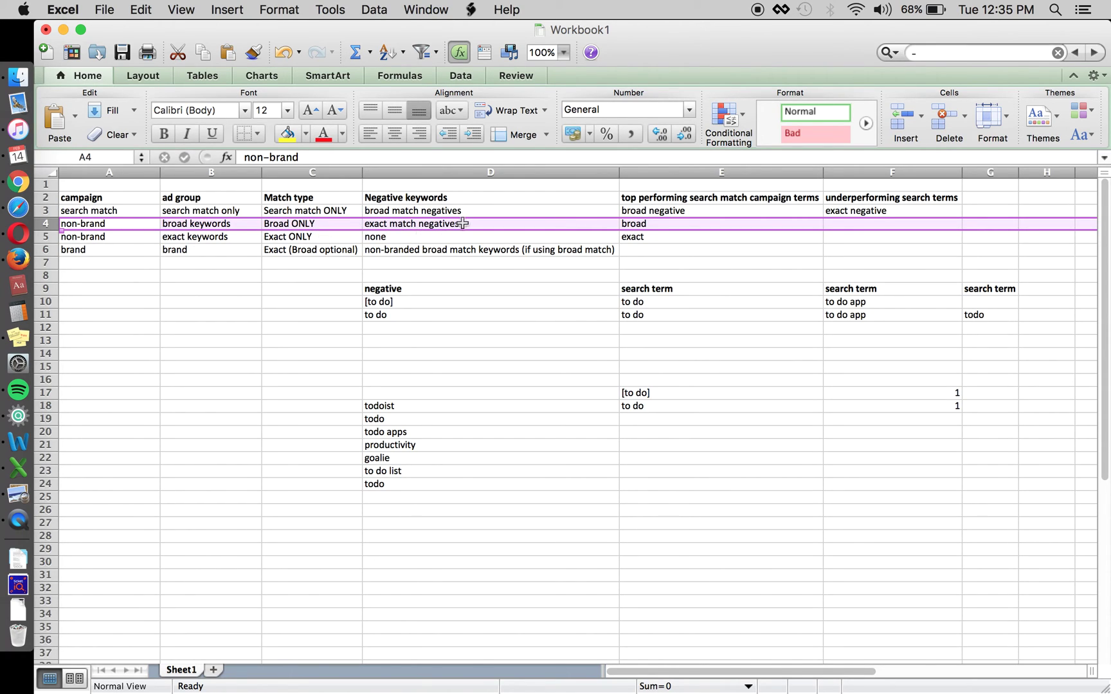
pyautogui.click(945, 113)
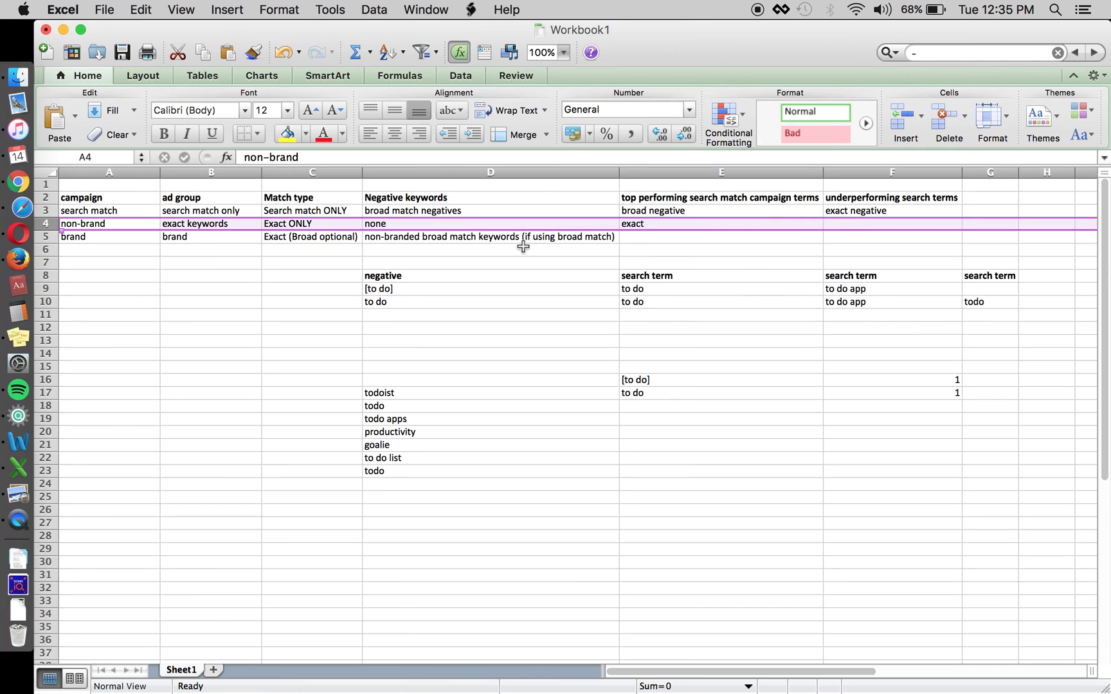
pyautogui.press('Right')
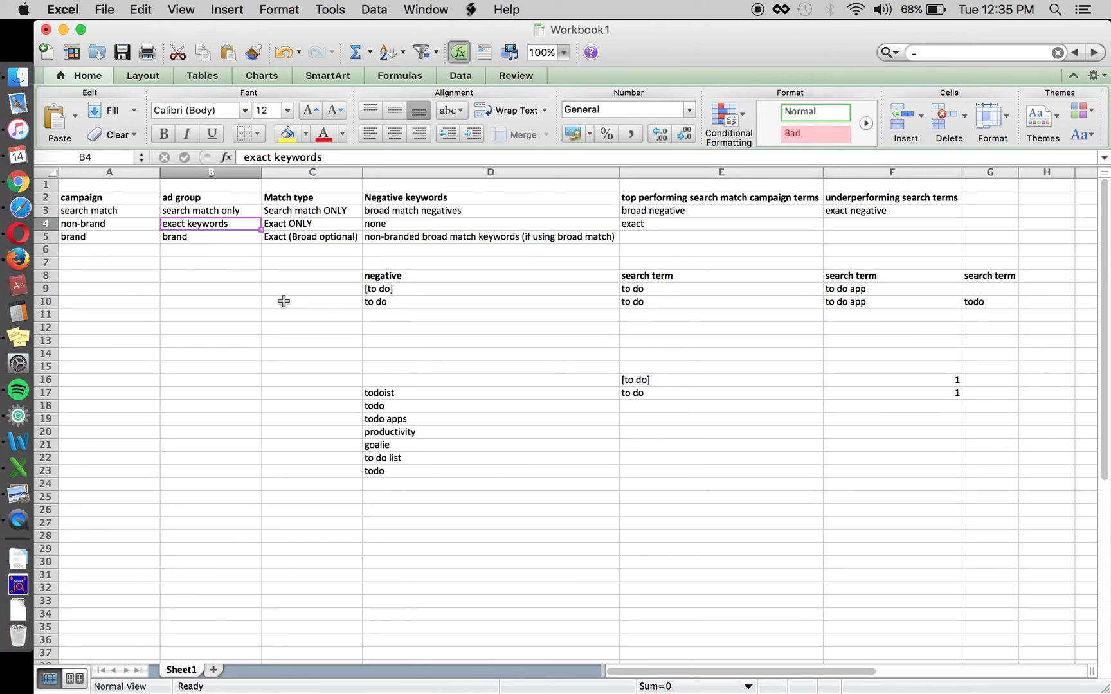
pyautogui.press('Left')
pyautogui.press('Right')
pyautogui.press('Up')
pyautogui.press('Right')
pyautogui.press('Right')
pyautogui.press('Right')
pyautogui.press('Left')
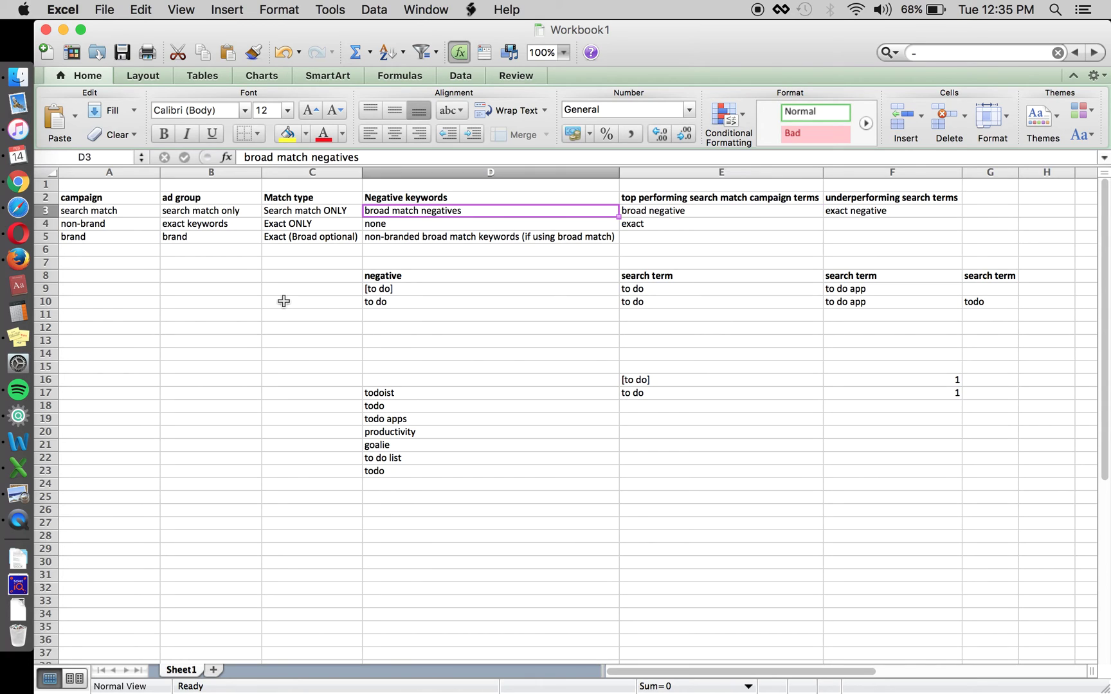
pyautogui.doubleClick(254, 156)
pyautogui.write('ex')
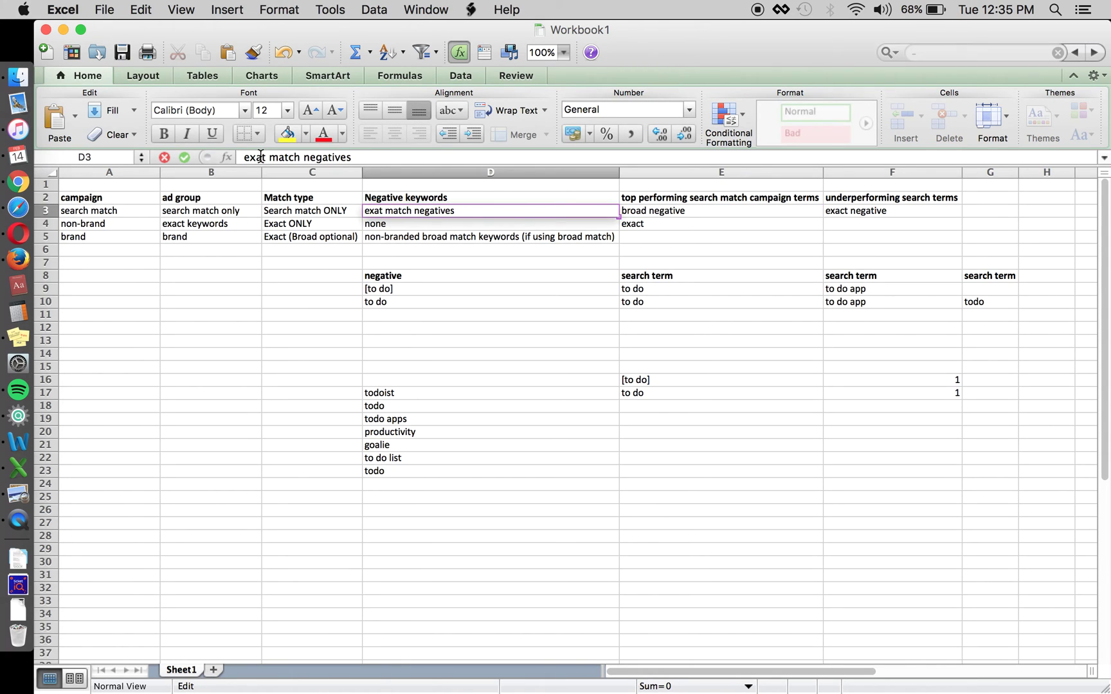
pyautogui.write('act')
pyautogui.press('Return')
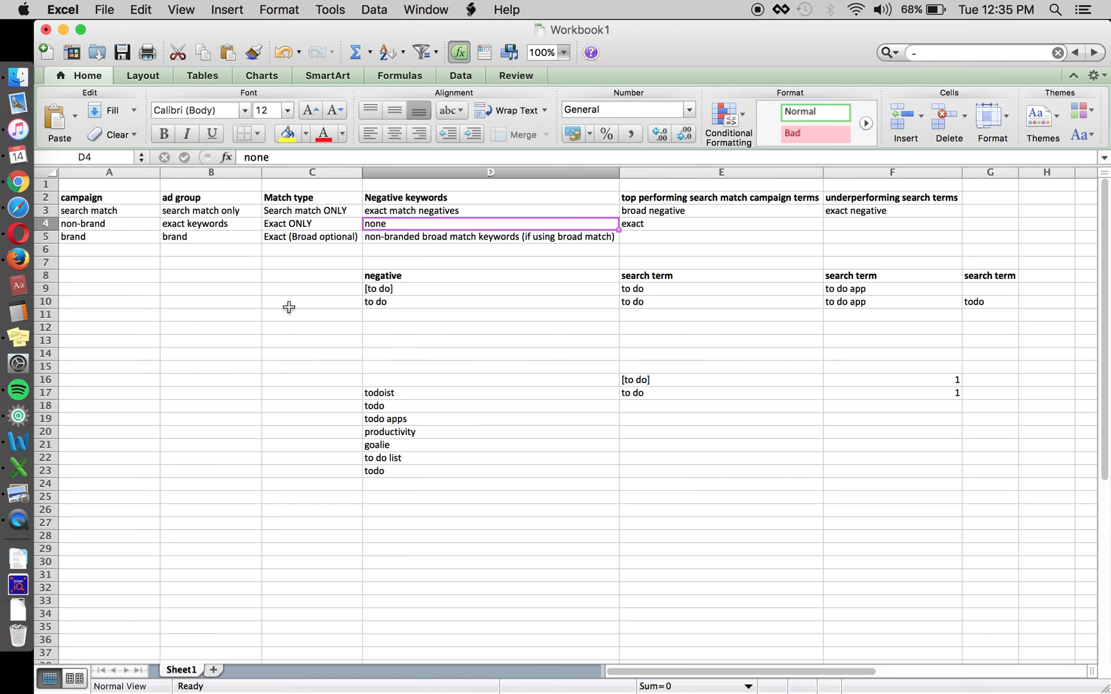
pyautogui.press('Up')
pyautogui.press('Left')
pyautogui.press('Right')
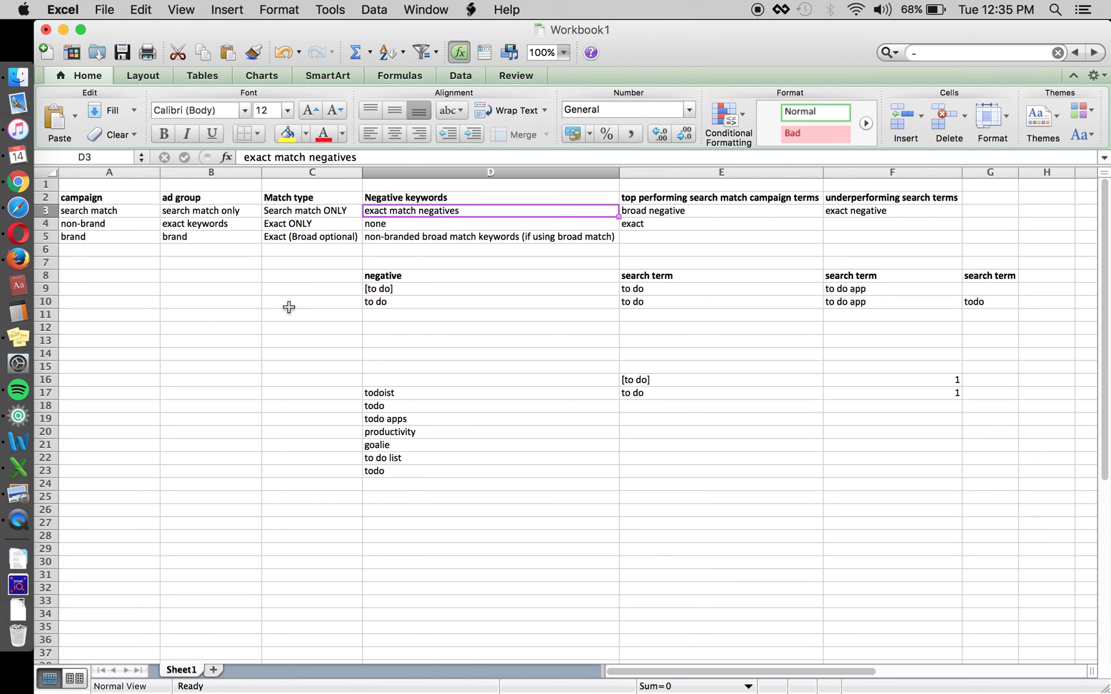
pyautogui.press('Left')
pyautogui.press('Left')
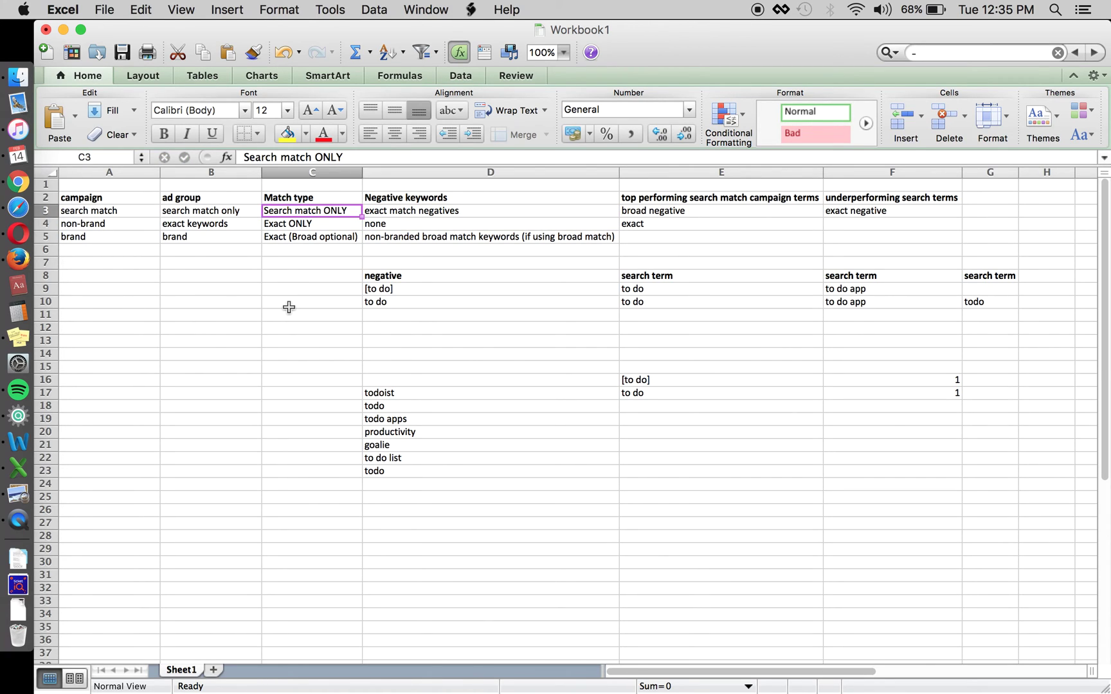
pyautogui.press('Left')
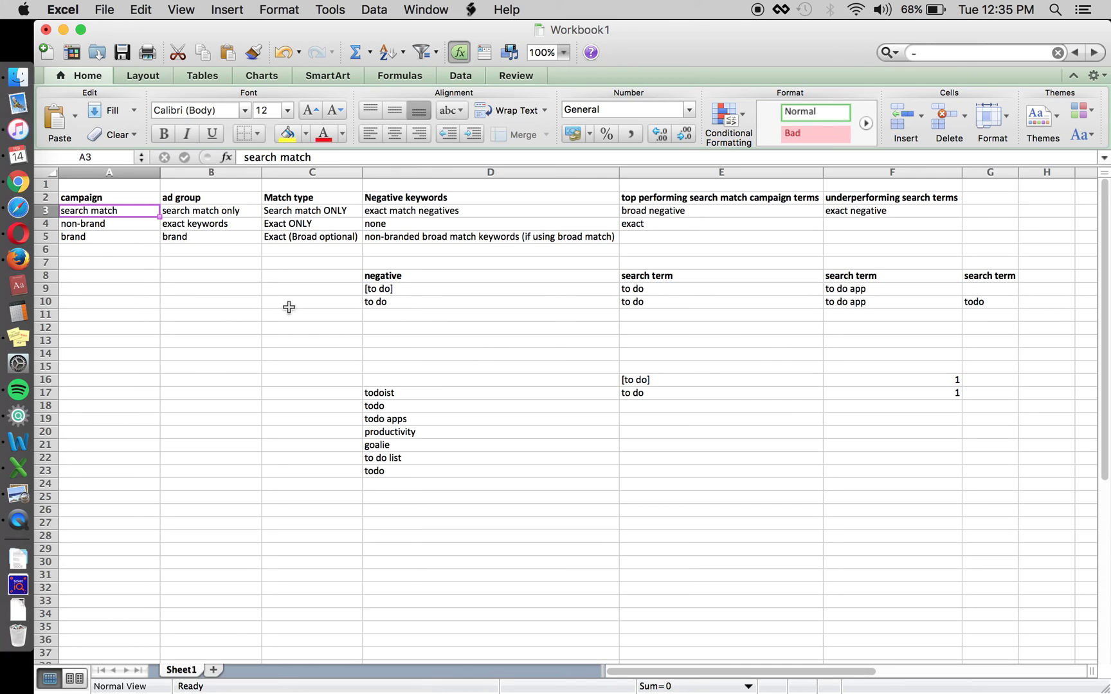
pyautogui.press('Right')
pyautogui.press('Right')
pyautogui.press('Down')
pyautogui.press('Up')
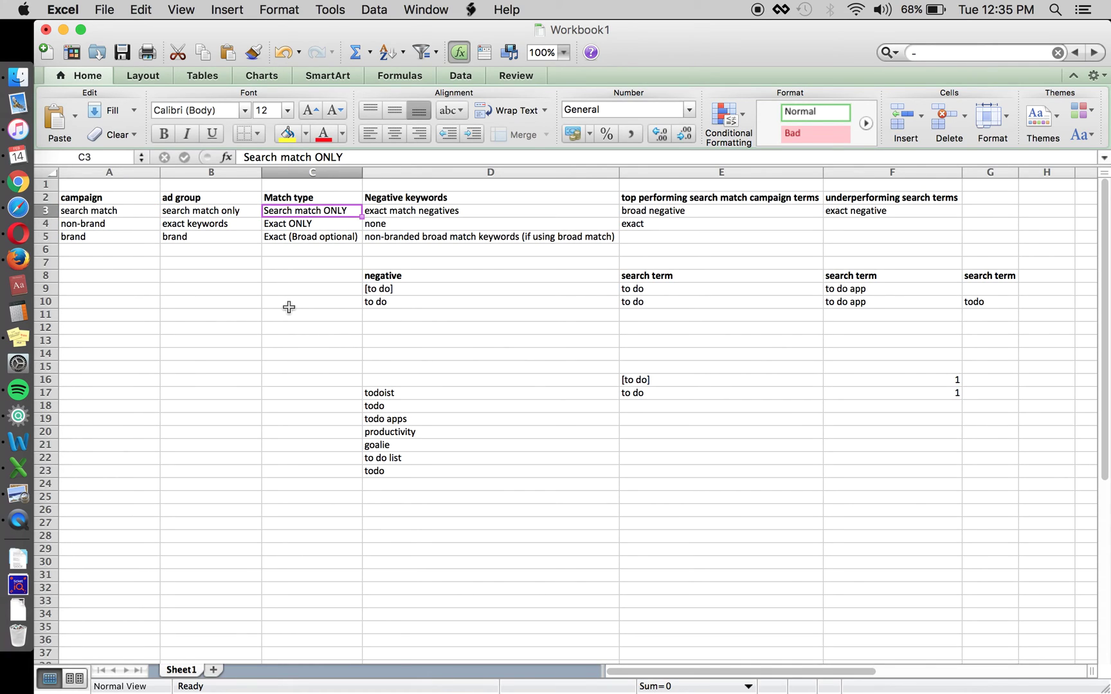
pyautogui.press('Right')
pyautogui.press('Right')
pyautogui.press('Right')
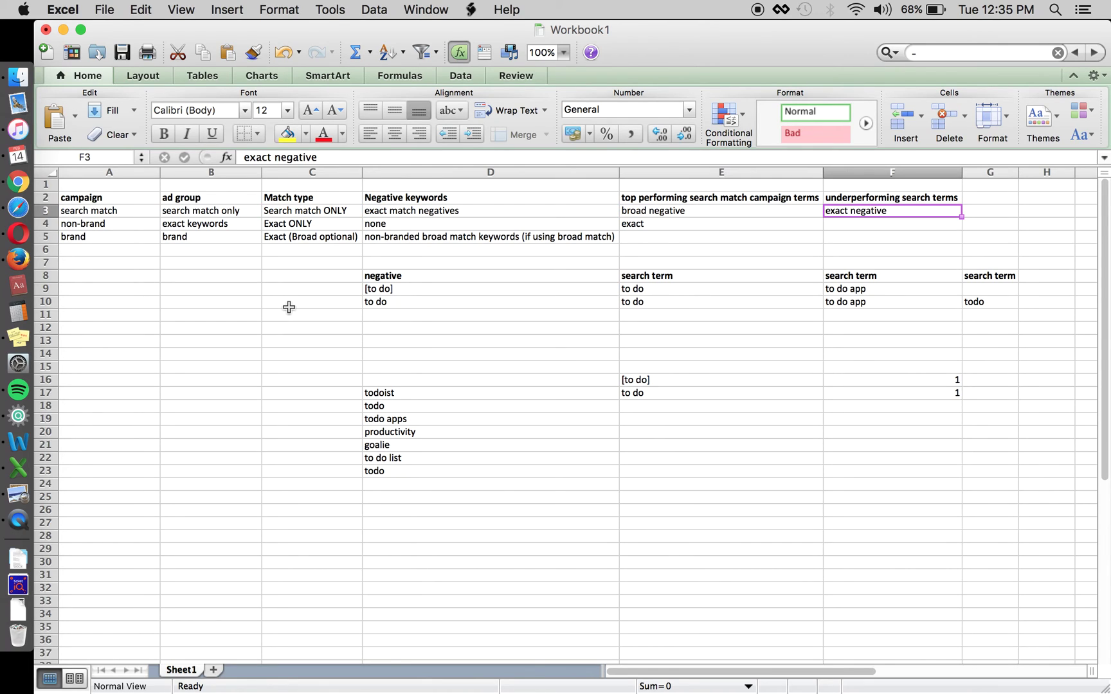
pyautogui.press('super+x')
pyautogui.press('Left')
pyautogui.press('super+v')
pyautogui.press('Right')
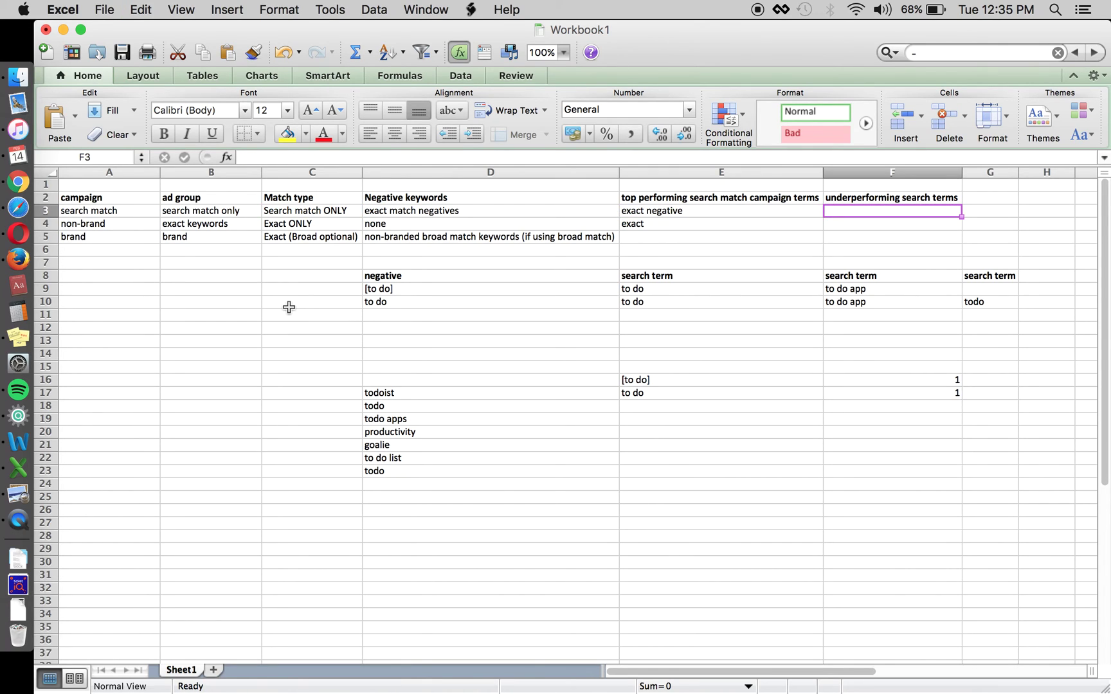
pyautogui.write('exact ne')
pyautogui.press('Escape')
pyautogui.press('Left')
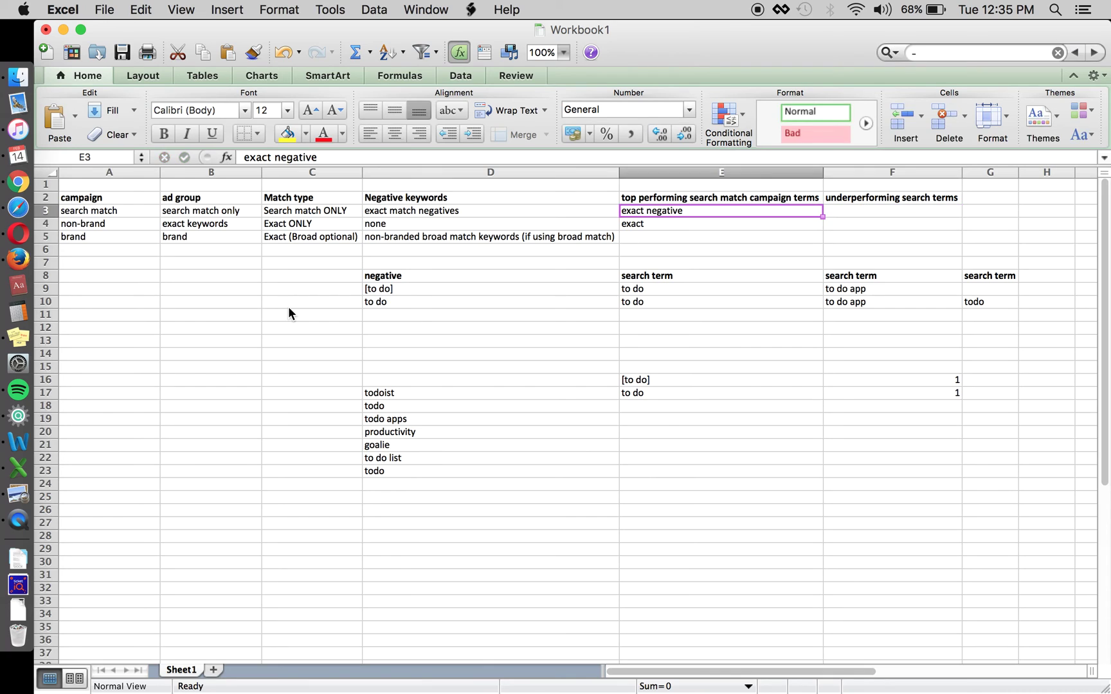
pyautogui.press('super+c')
pyautogui.press('Right')
pyautogui.press('super+v')
pyautogui.press('Left')
pyautogui.press('Down')
pyautogui.press('BackSpace')
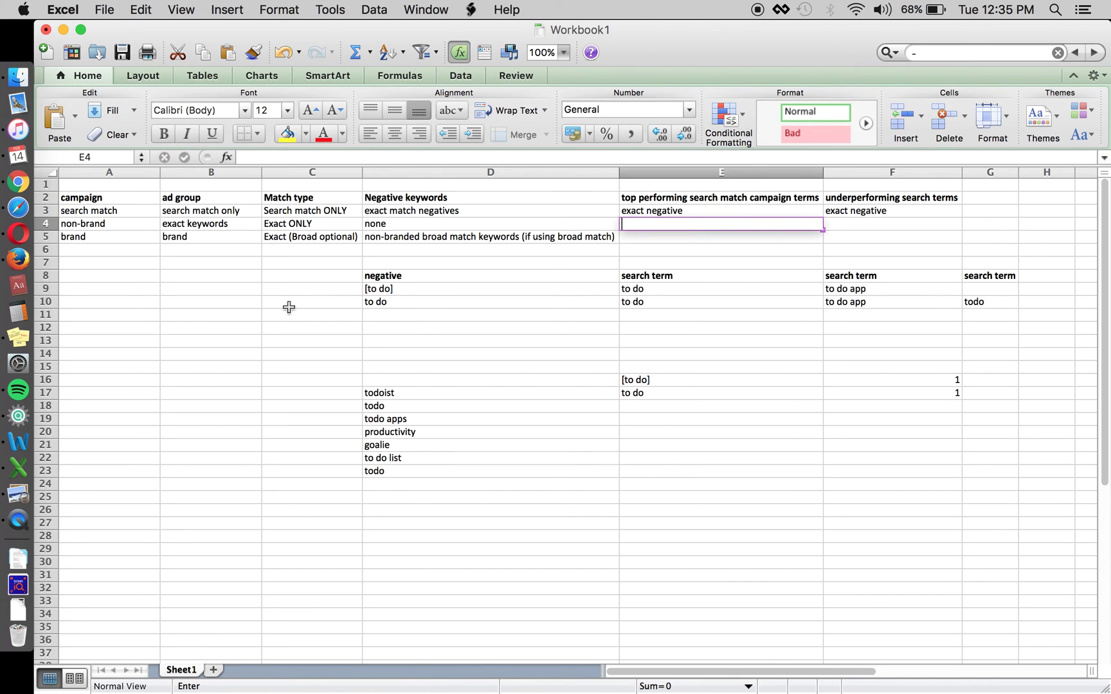
pyautogui.press('Escape')
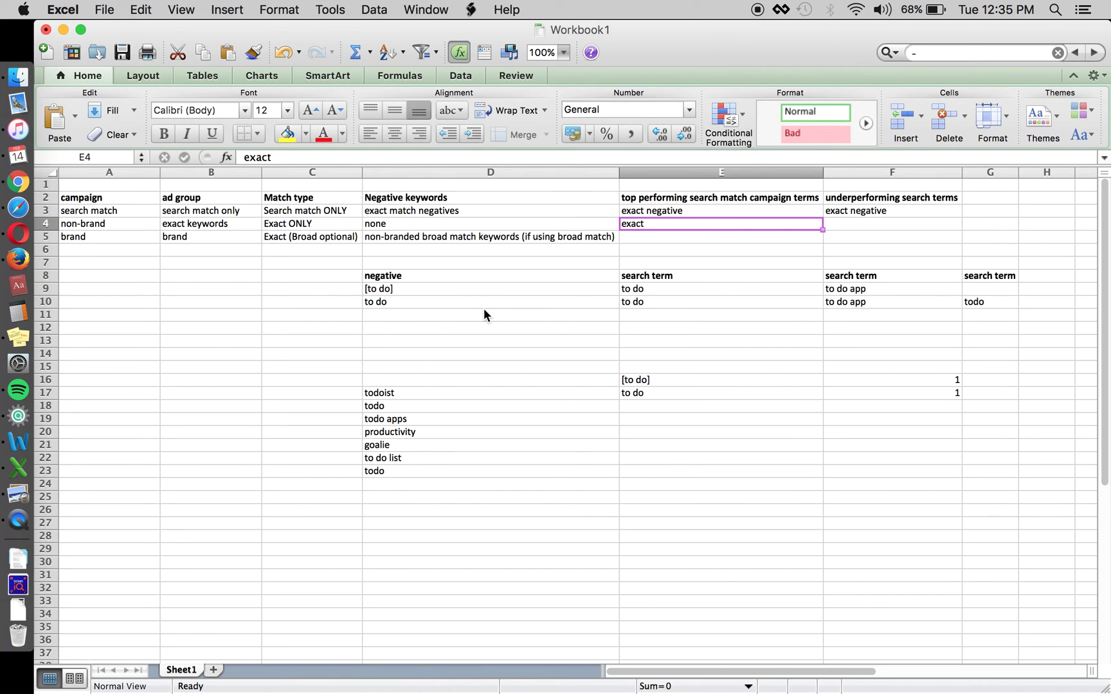
pyautogui.press('Up')
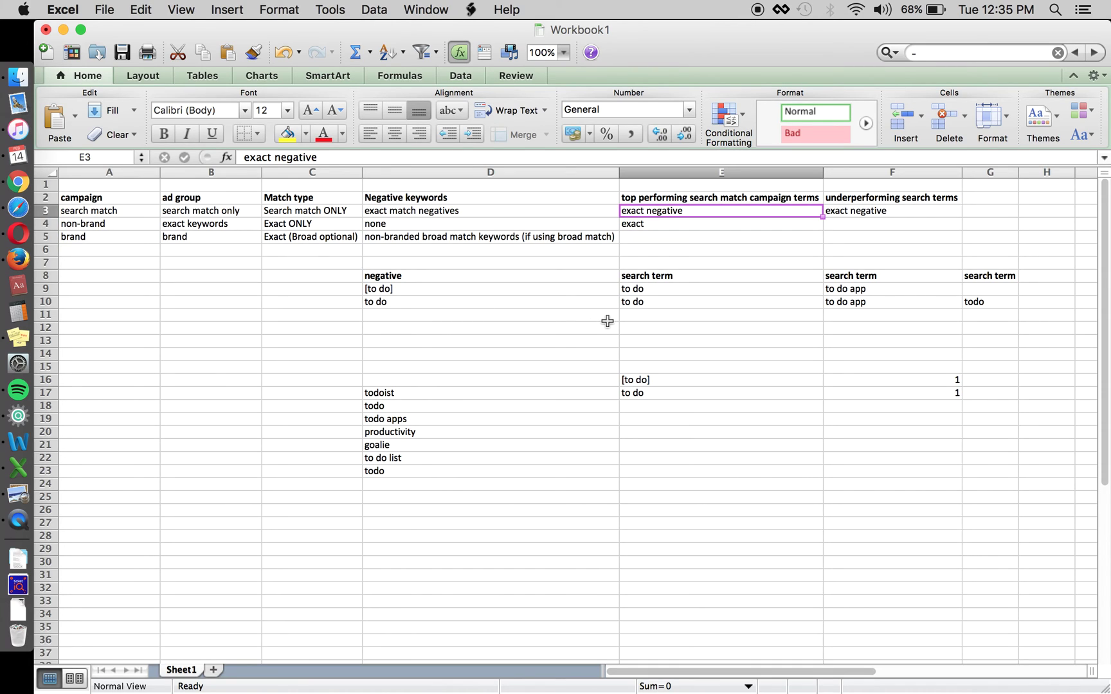
pyautogui.press('Left')
pyautogui.press('Left')
pyautogui.press('Right')
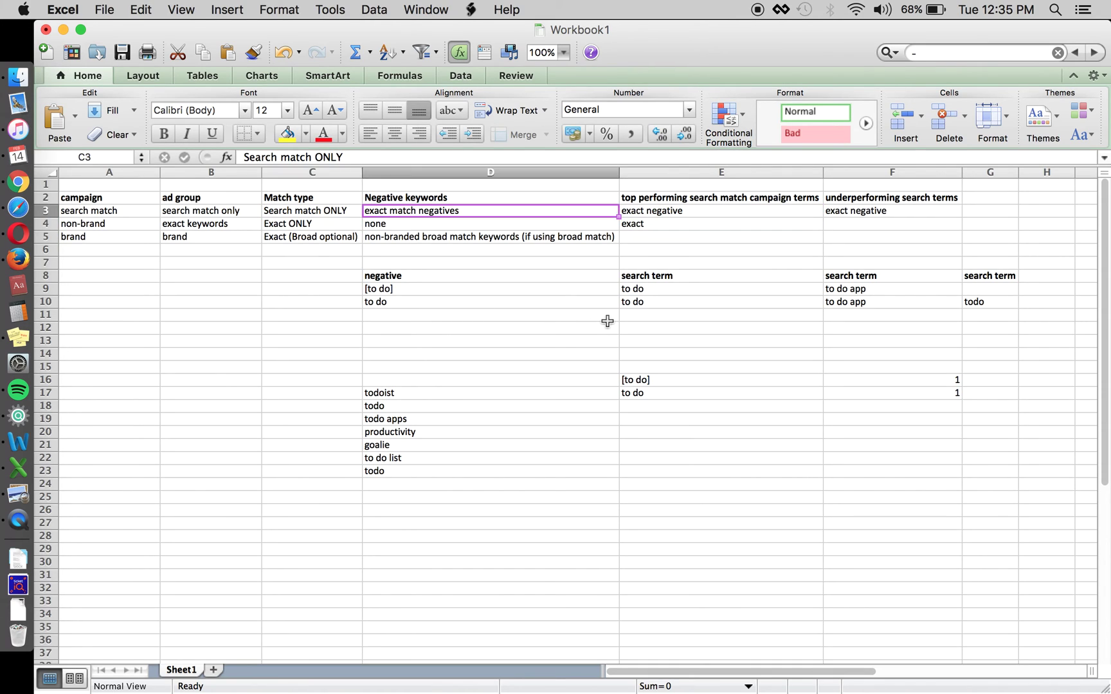
pyautogui.press('Right')
pyautogui.press('Left')
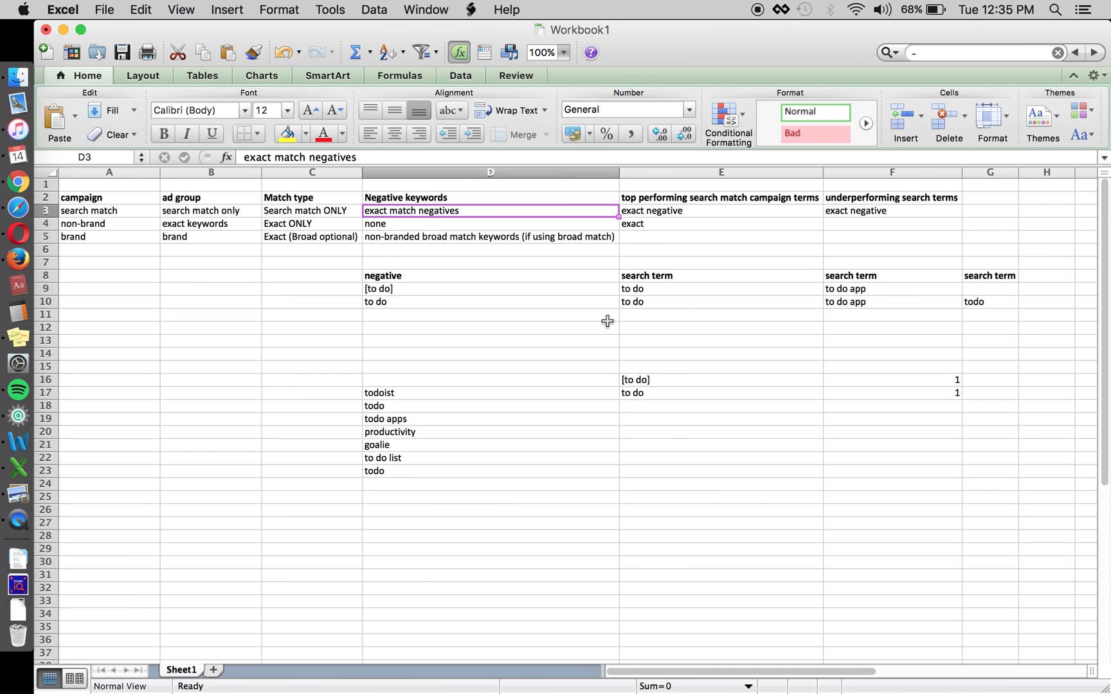
pyautogui.press('Left')
pyautogui.press('Down')
pyautogui.press('Left')
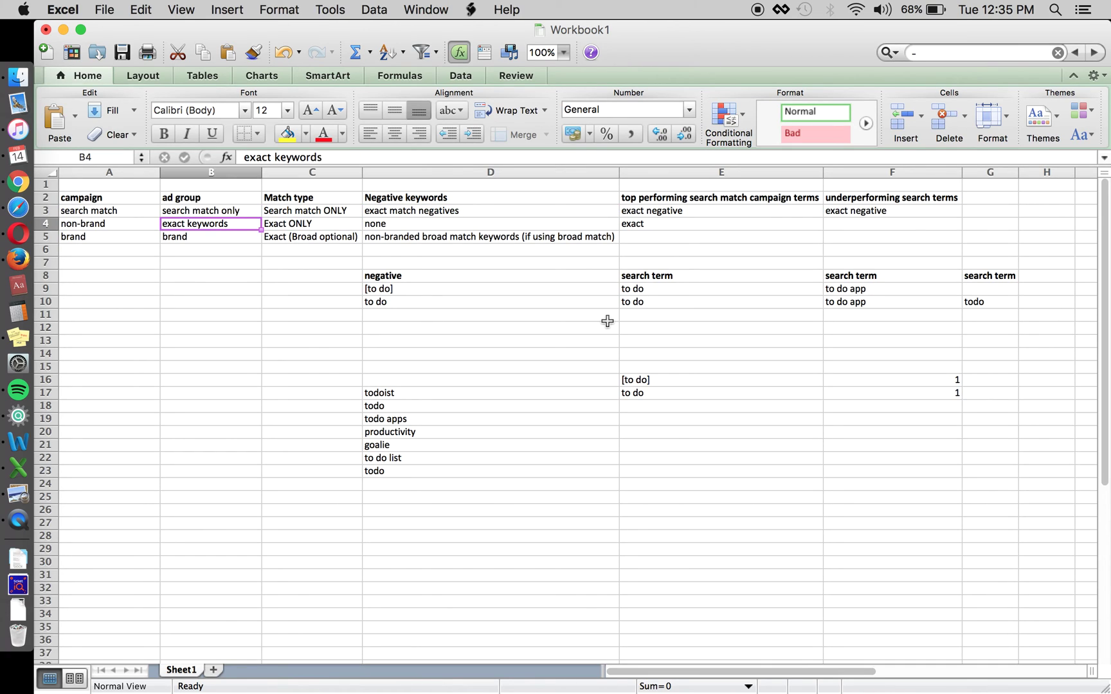
pyautogui.press('Right')
pyautogui.press('Right')
pyautogui.press('Right')
pyautogui.press('Up')
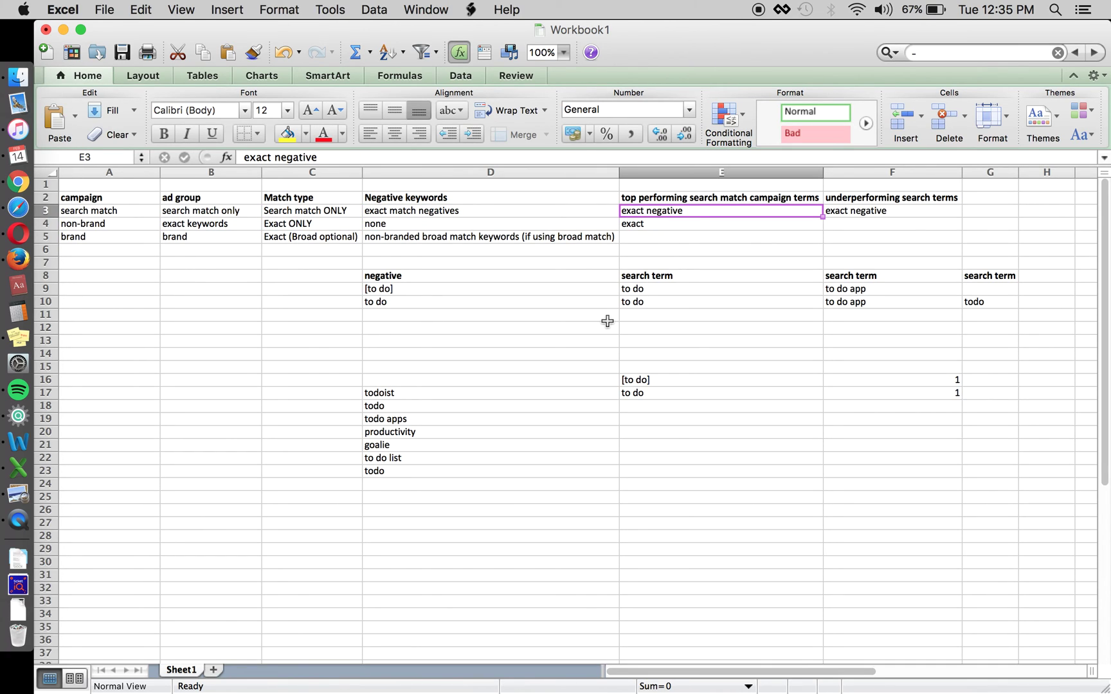
pyautogui.press('super+c')
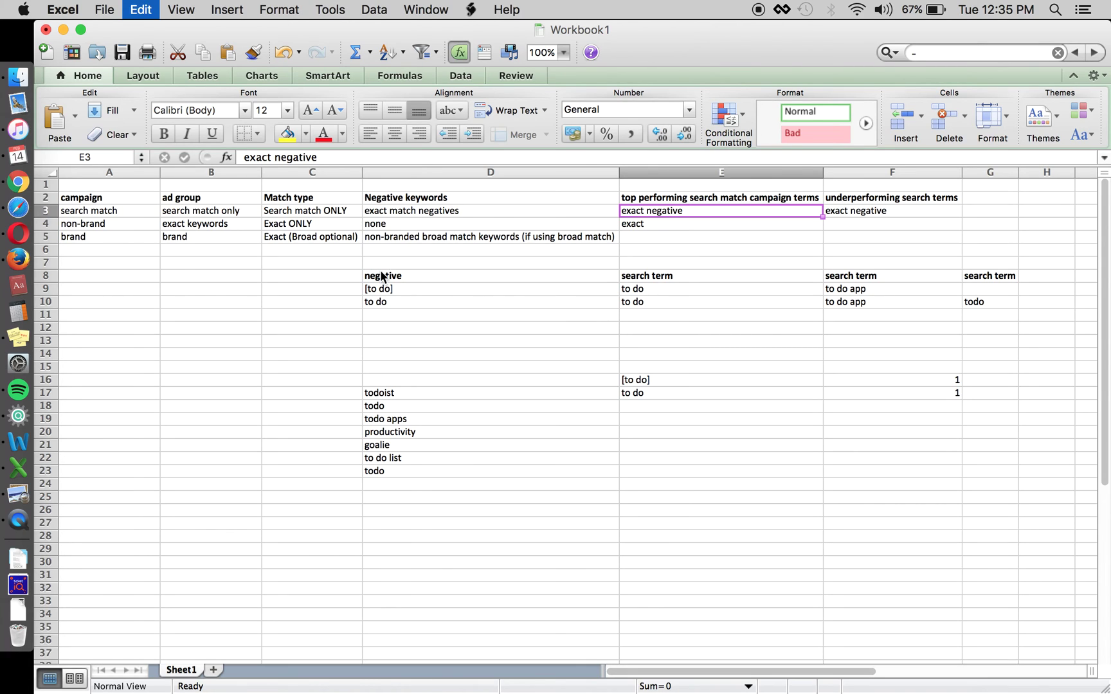
pyautogui.press('Right')
pyautogui.press('Delete')
# Undo twice to restore the broad match negatives and the deleted non-brand broad keywords row
pyautogui.press('super+z')
pyautogui.press('super+z')
pyautogui.press('super+z')
pyautogui.press('super+z')
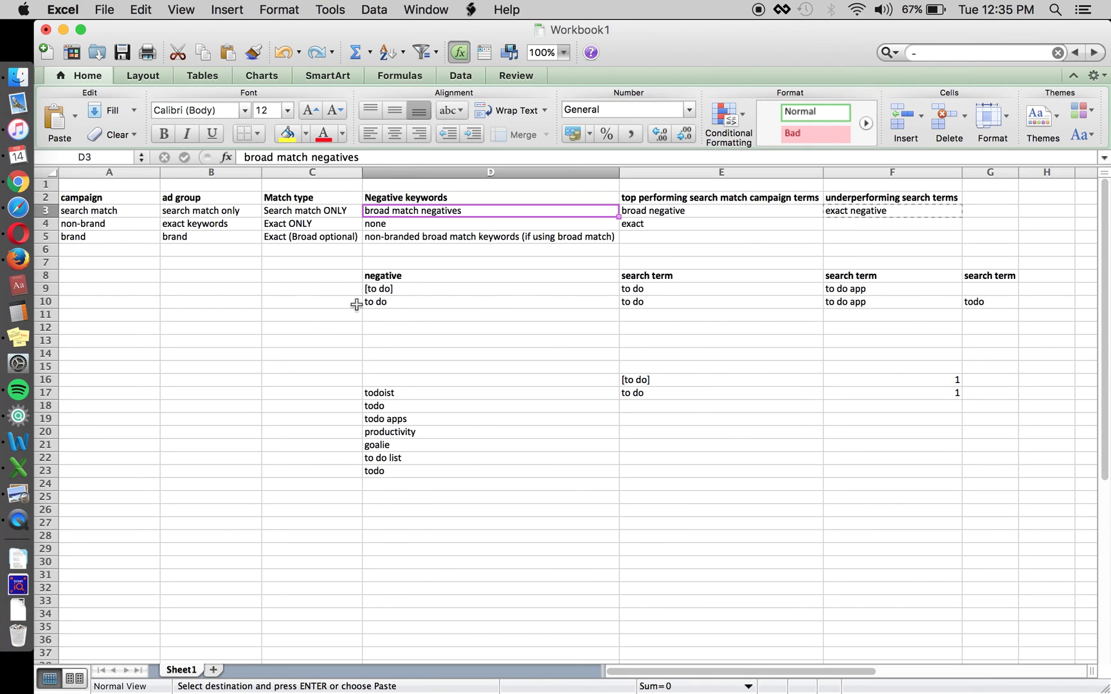
pyautogui.press('super+z')
pyautogui.write('`')
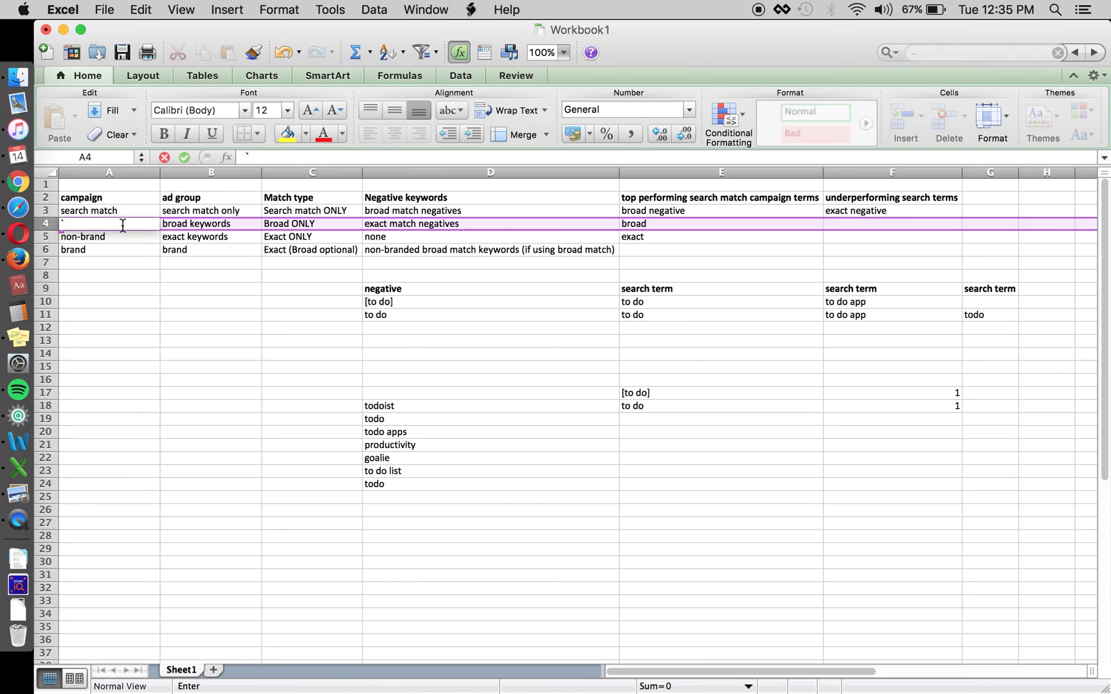
pyautogui.press('Escape')
pyautogui.click(212, 251)
pyautogui.press('Up')
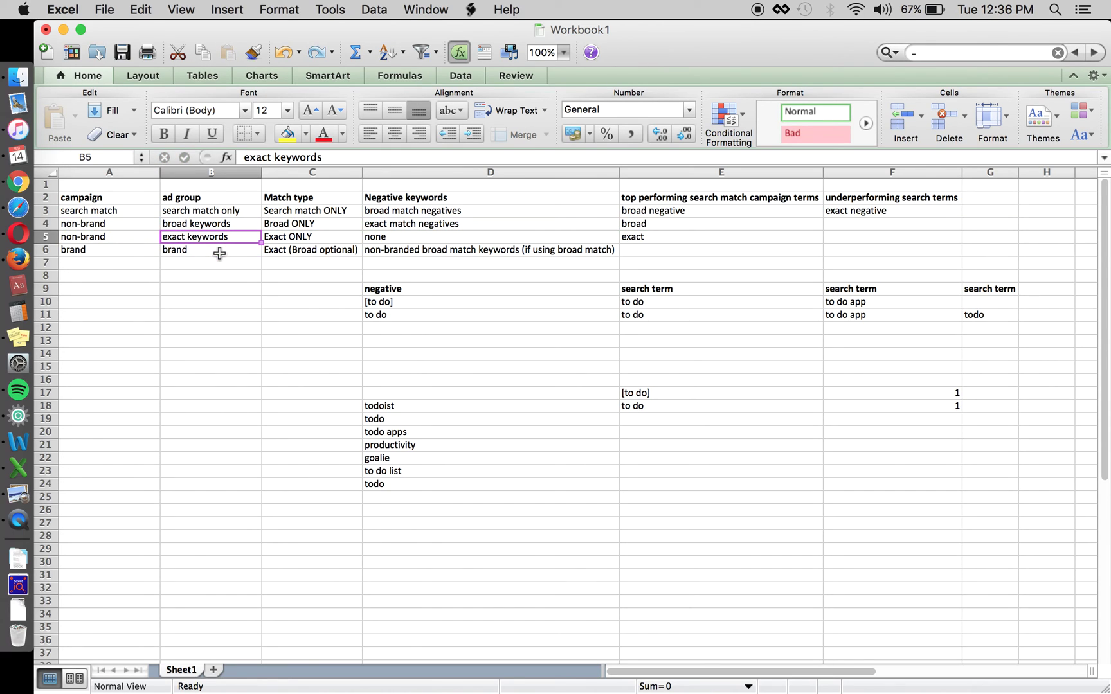
# Check the restored table by selecting row 5, cells A3 and A6, and empty cells below
pyautogui.click(52, 237)
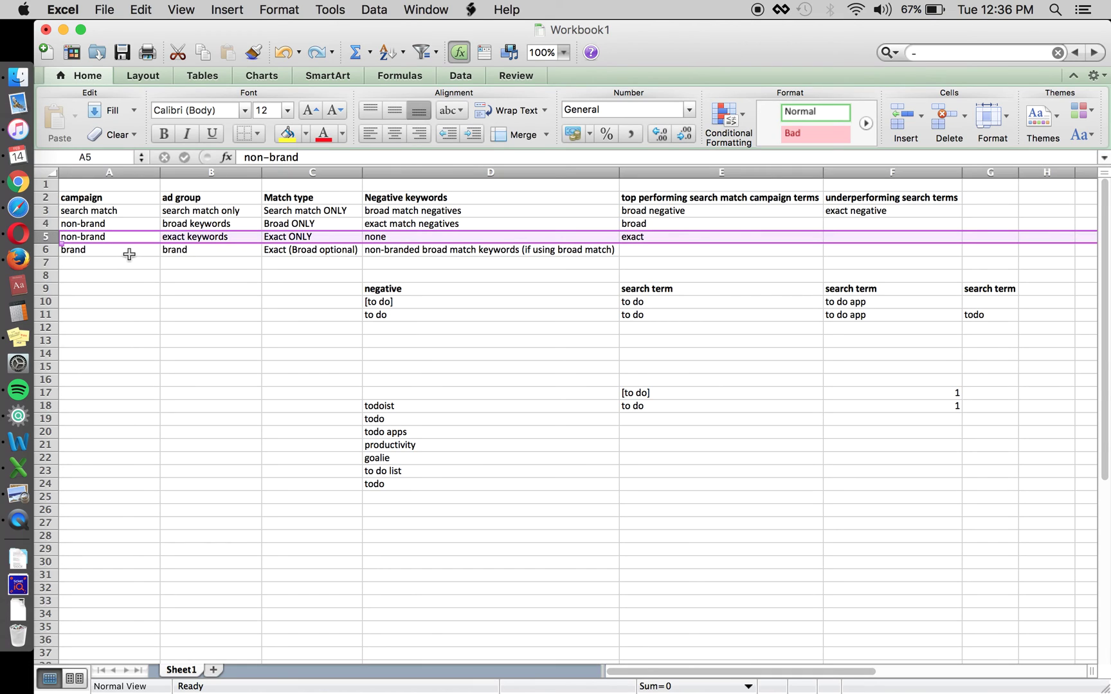
pyautogui.click(124, 212)
pyautogui.click(144, 252)
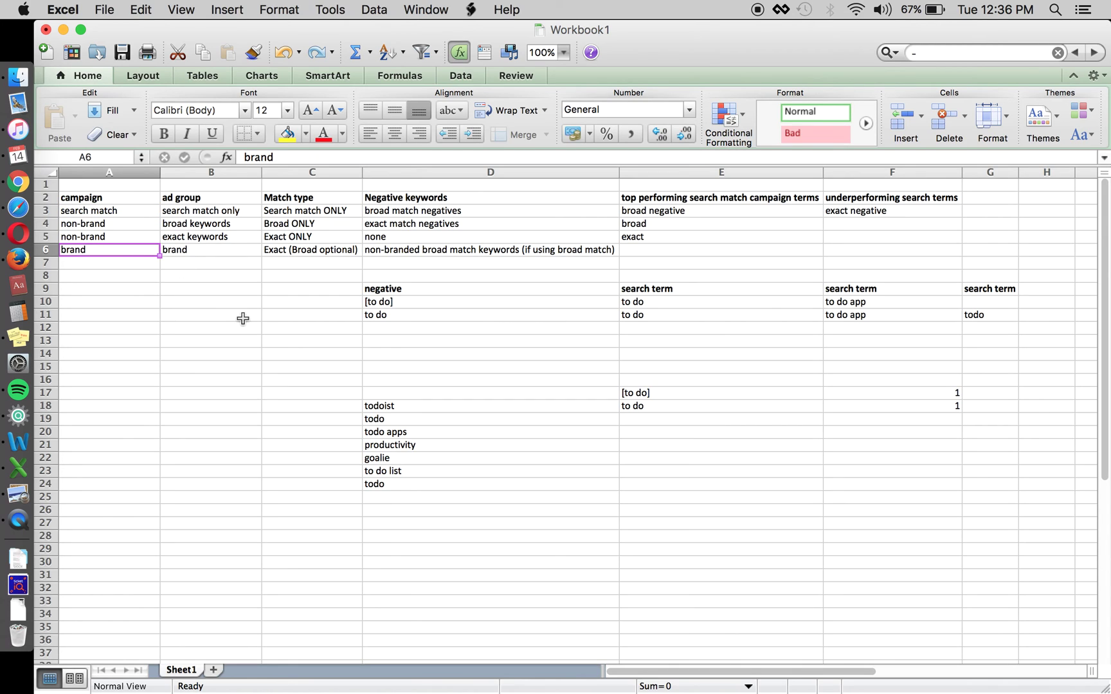
pyautogui.click(300, 355)
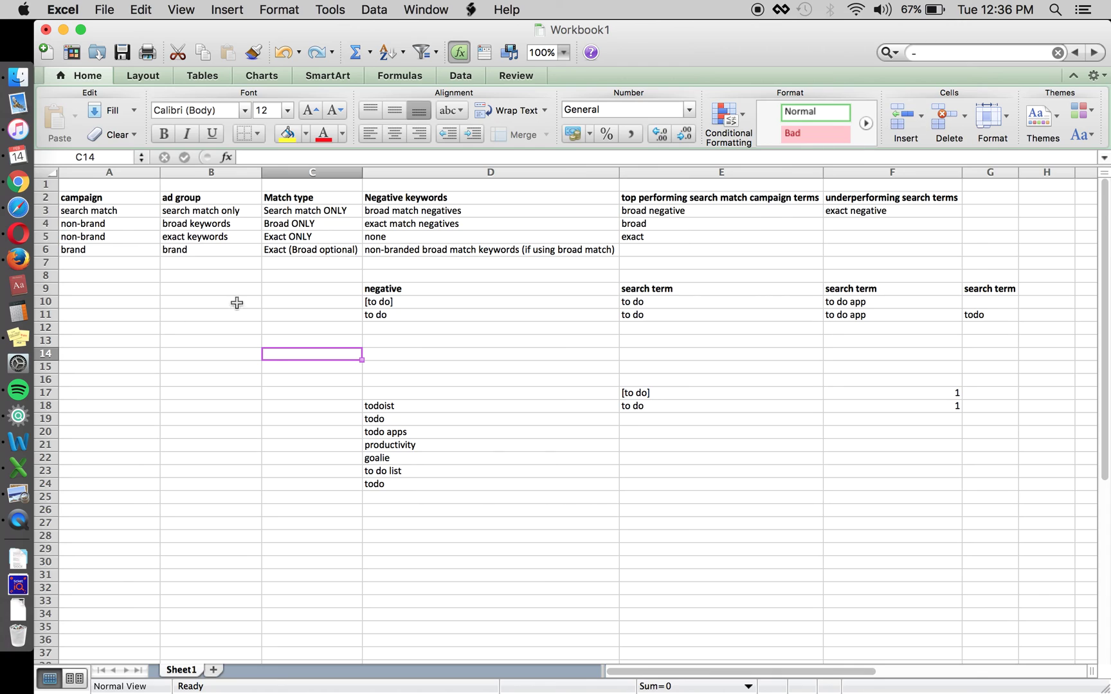
pyautogui.click(207, 355)
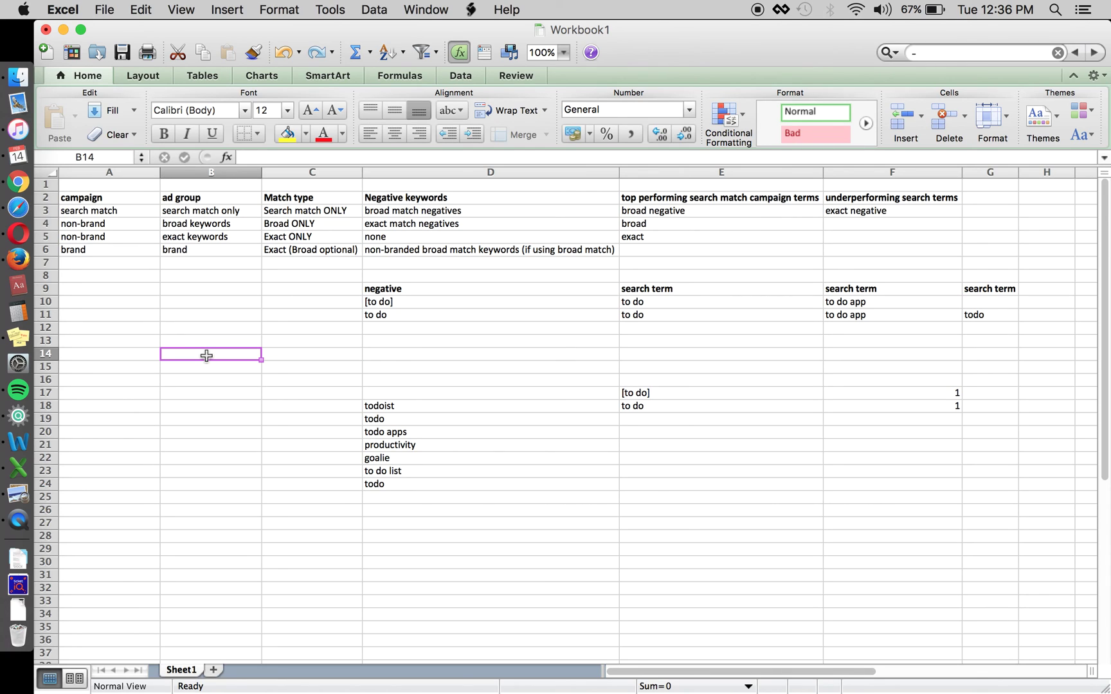
pyautogui.click(213, 314)
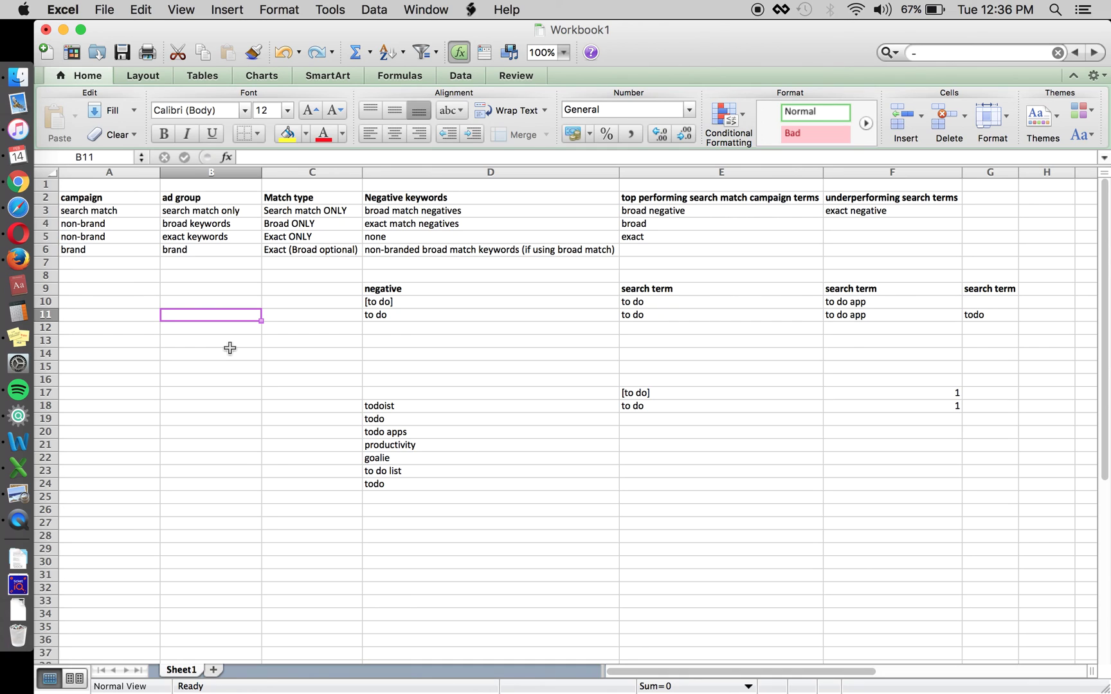
# Enter the contact e-mail address in cell B15 so it becomes a hyperlink
pyautogui.click(204, 368)
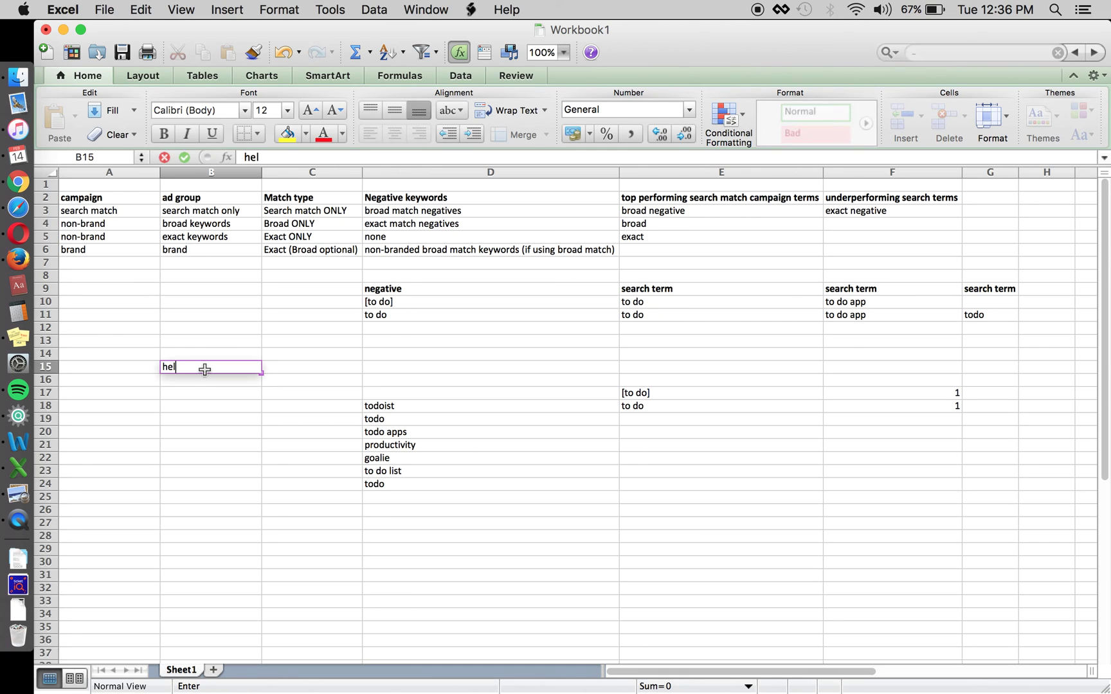
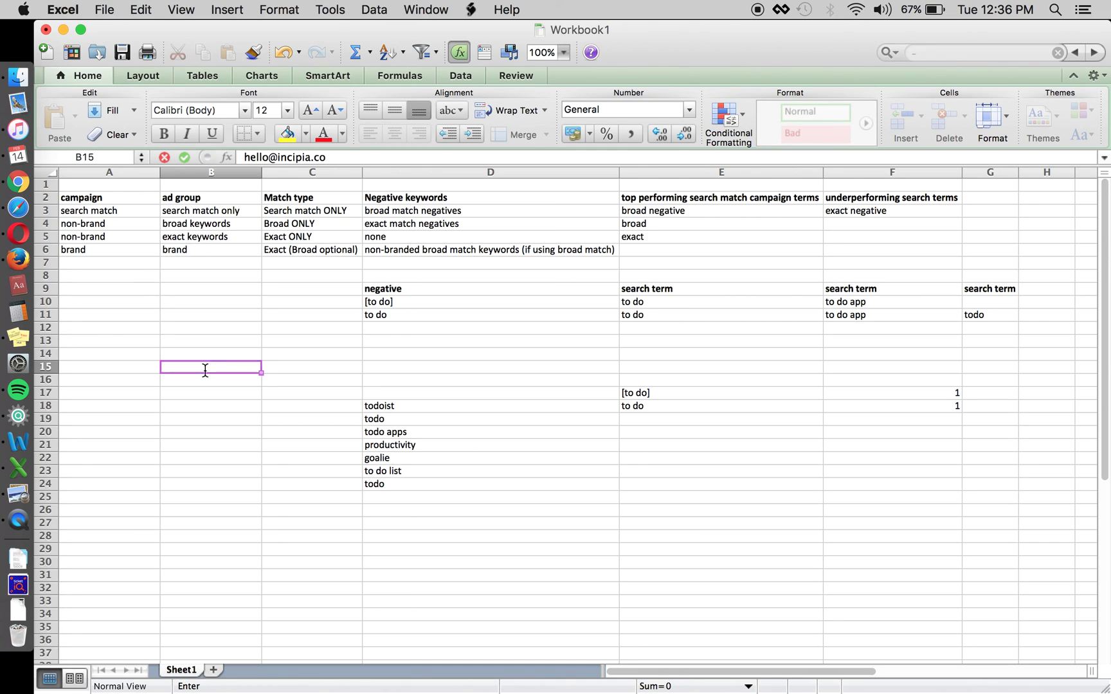
pyautogui.press('Return')
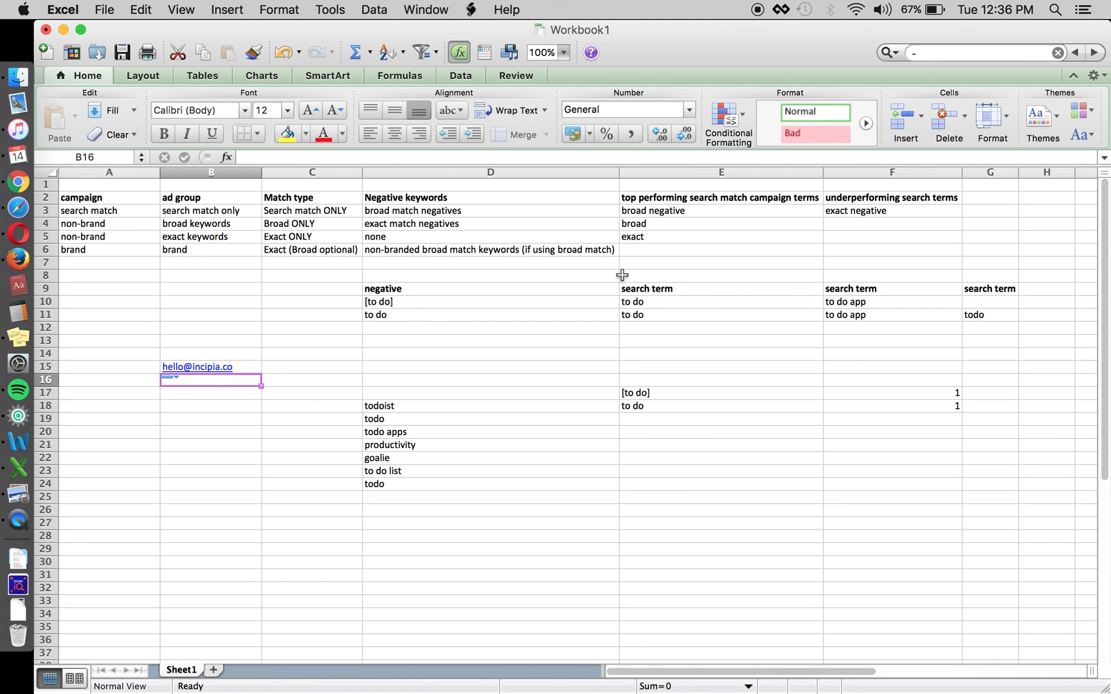
pyautogui.click(240, 396)
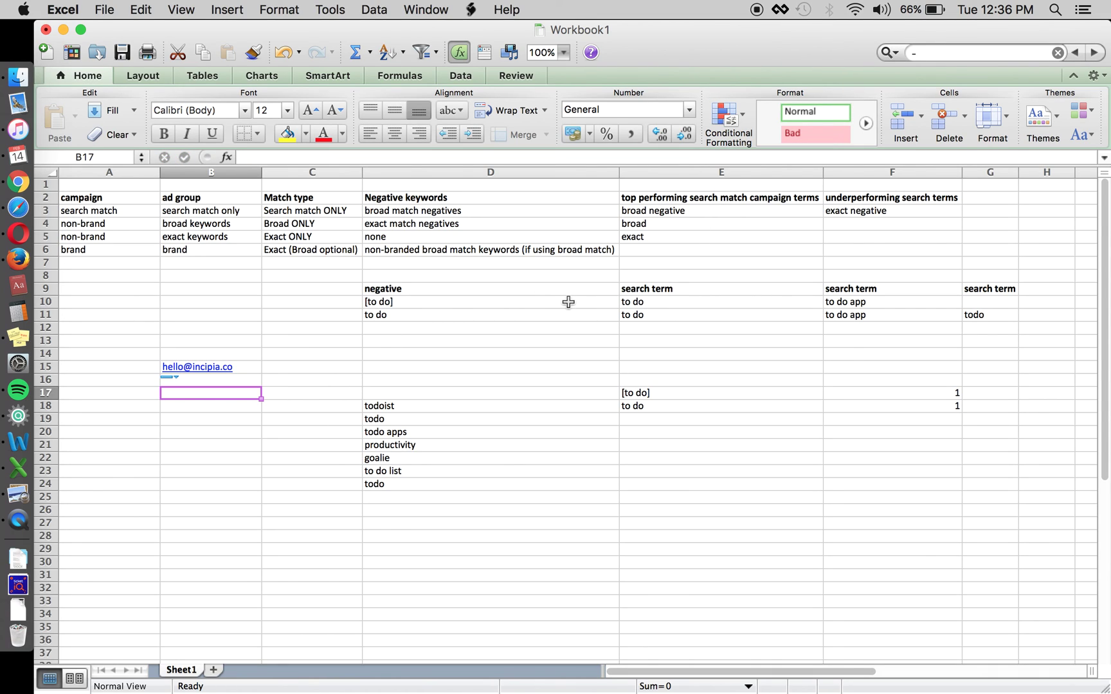